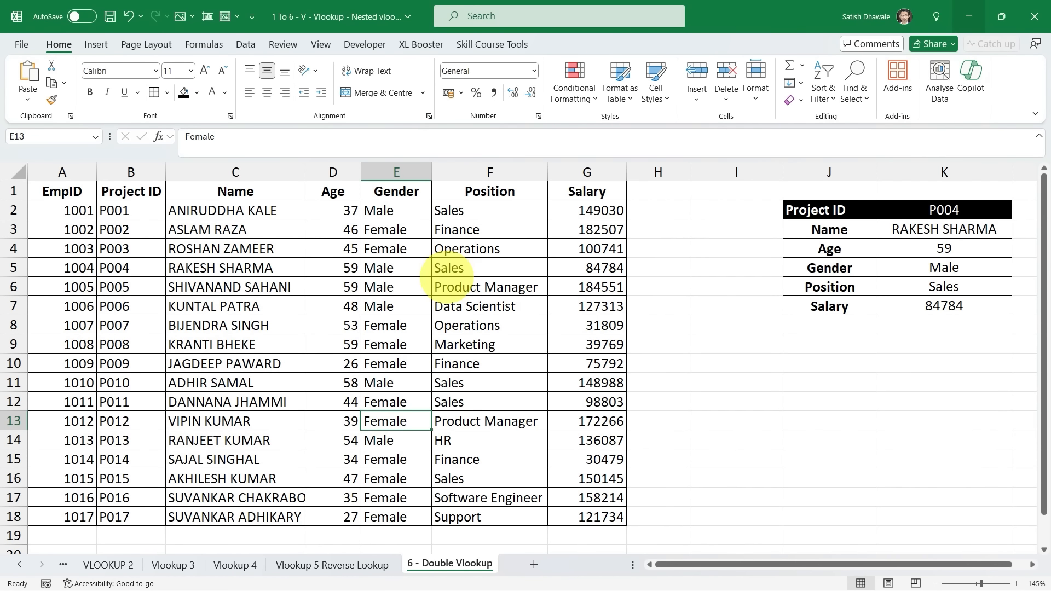
Set the lookup field in J2 to EmpID, choose the ID from A9 in K2, and compare K3:K7 with row 9.
left_click_drag(63, 190, 608, 191)
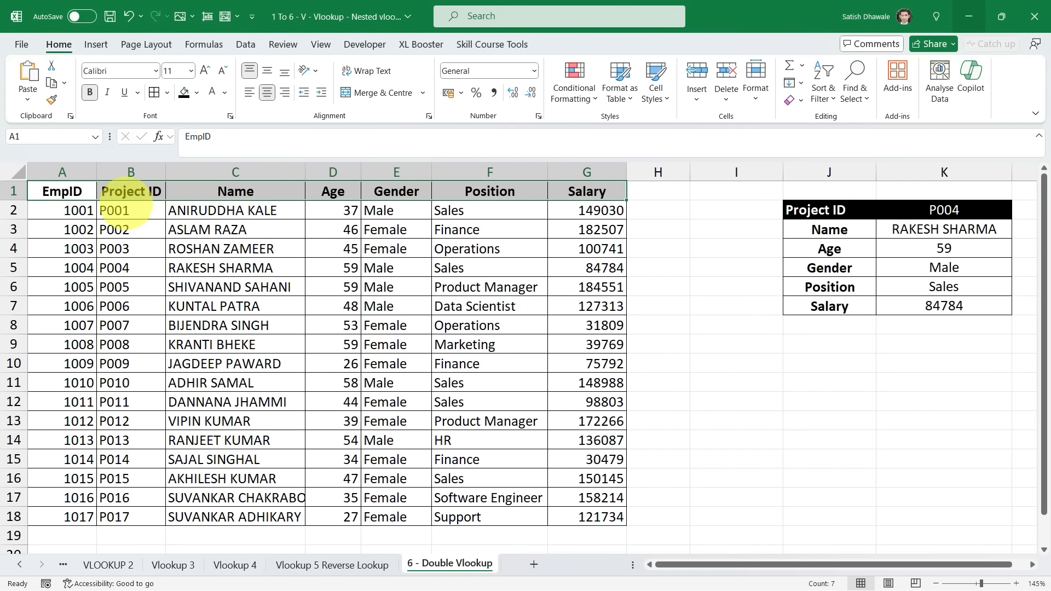
left_click_drag(130, 192, 136, 517)
left_click_drag(70, 193, 79, 512)
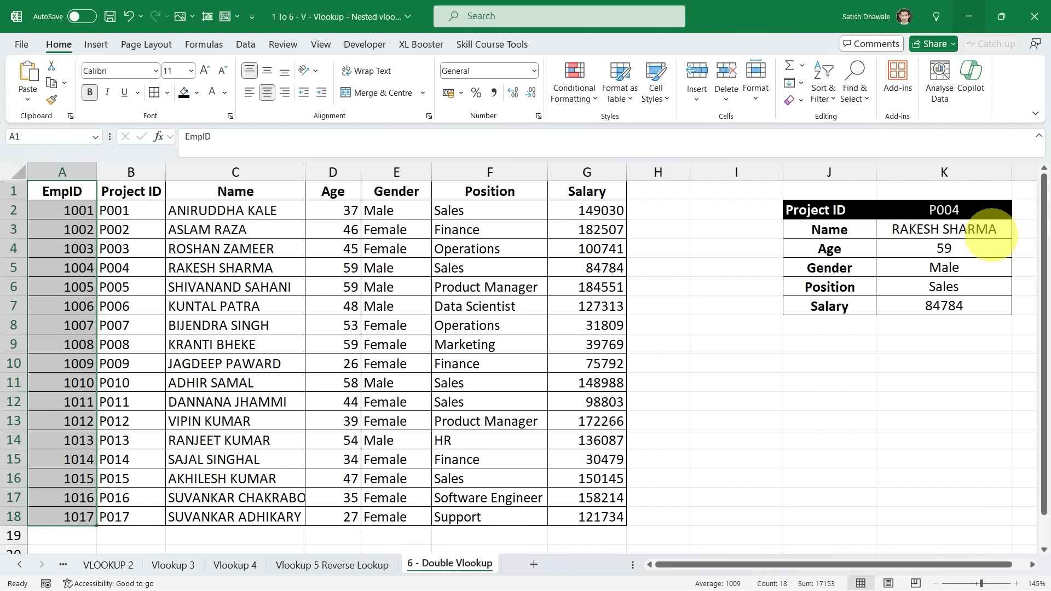
left_click(991, 213)
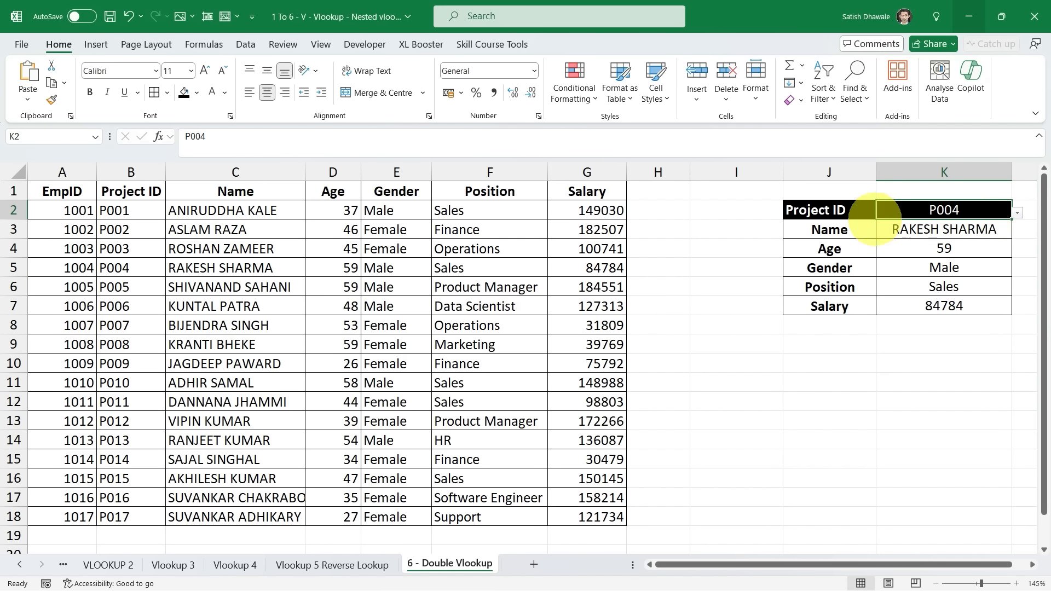
left_click(837, 211)
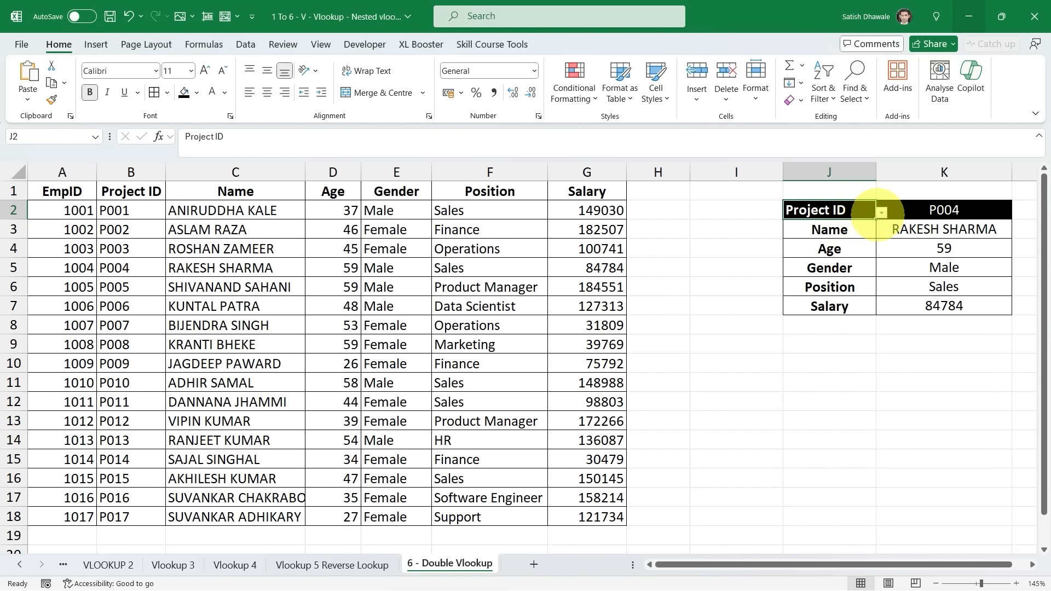
left_click(880, 213)
left_click(810, 223)
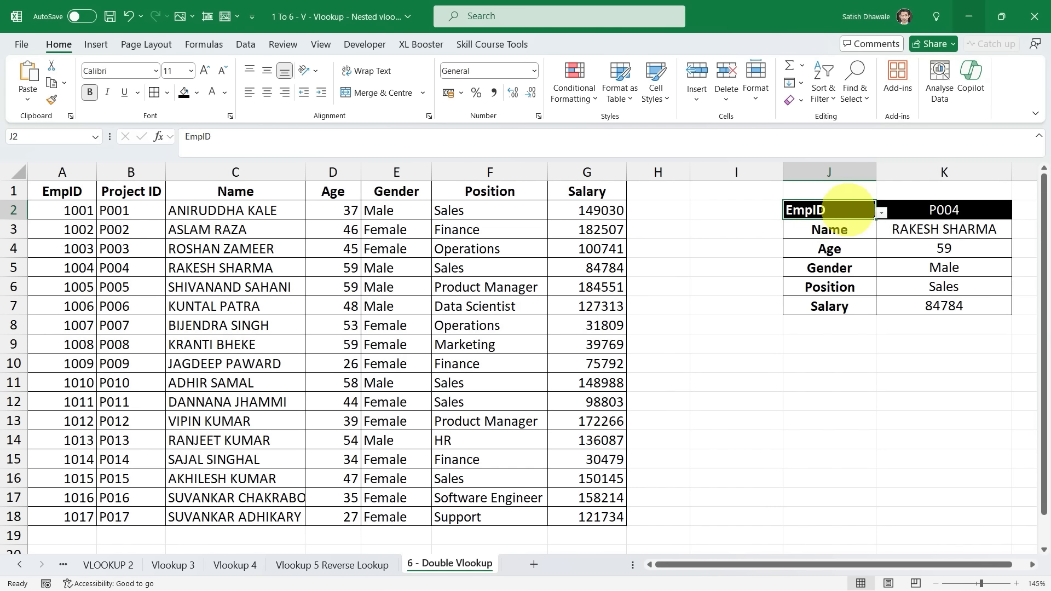
left_click(915, 210)
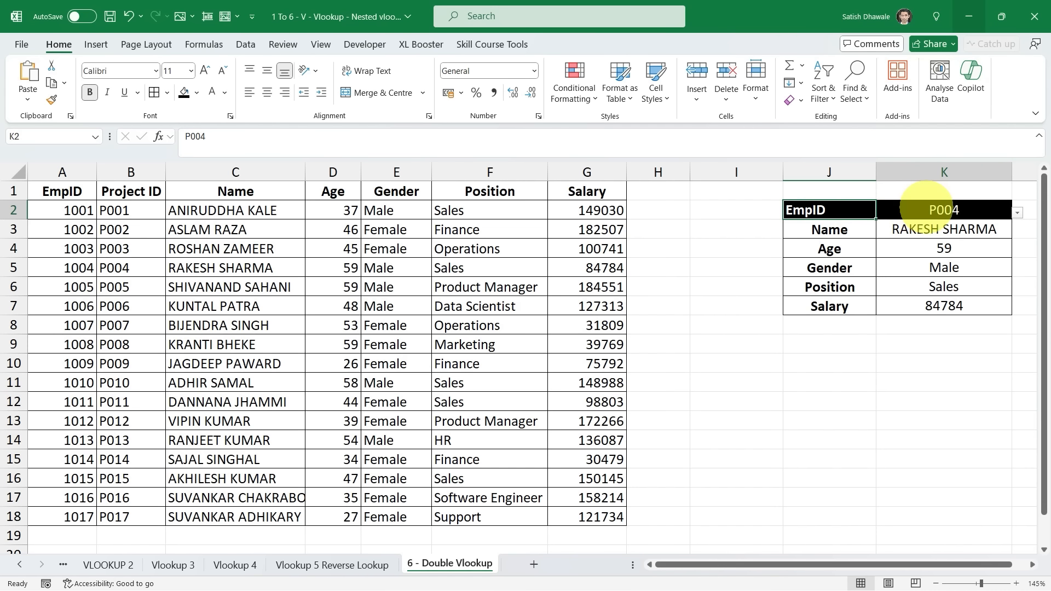
left_click(1016, 213)
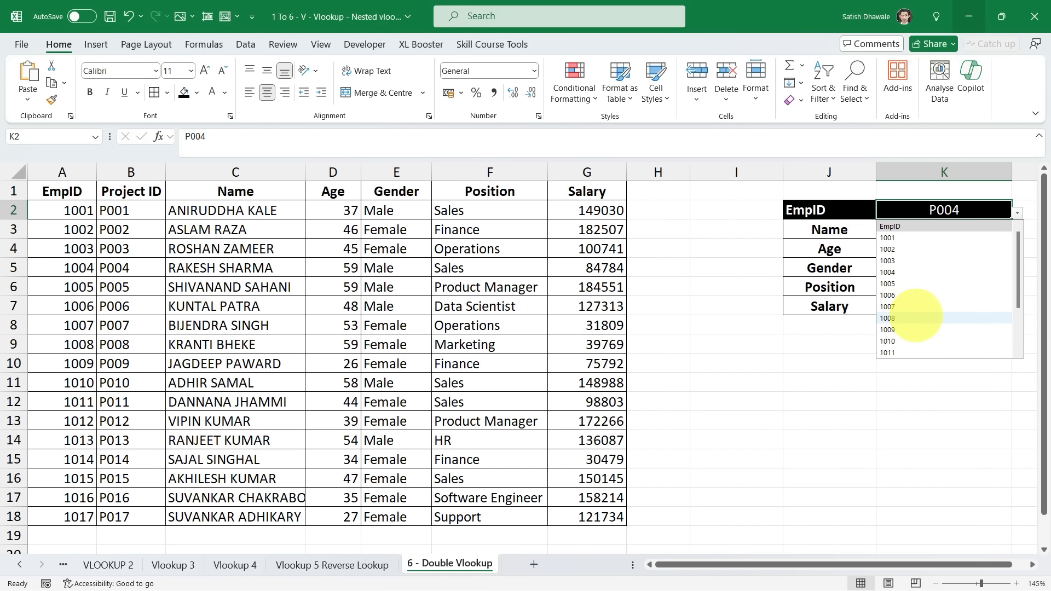
left_click(915, 317)
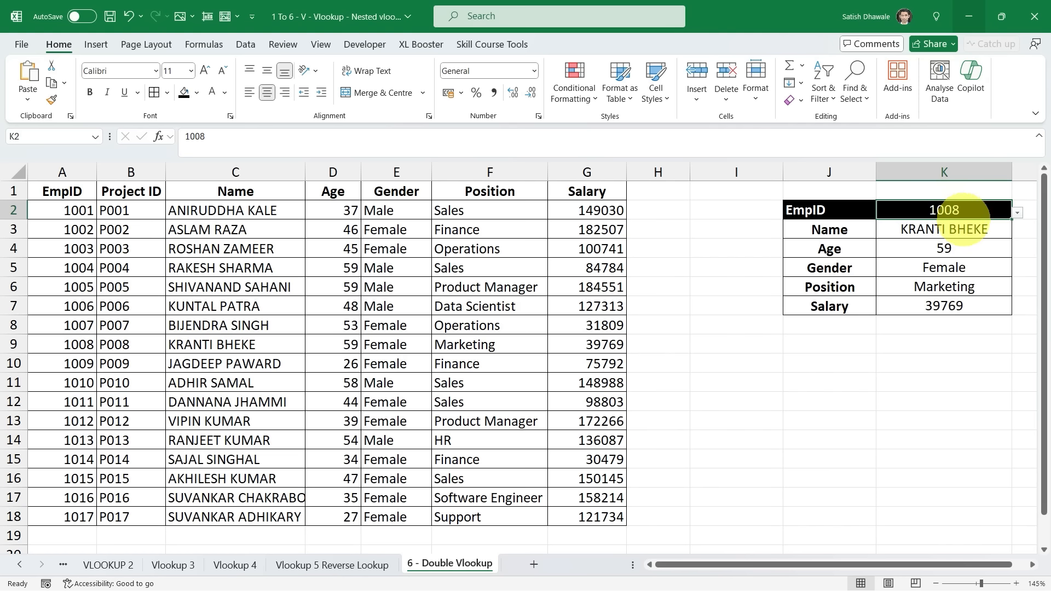
left_click_drag(944, 229, 944, 304)
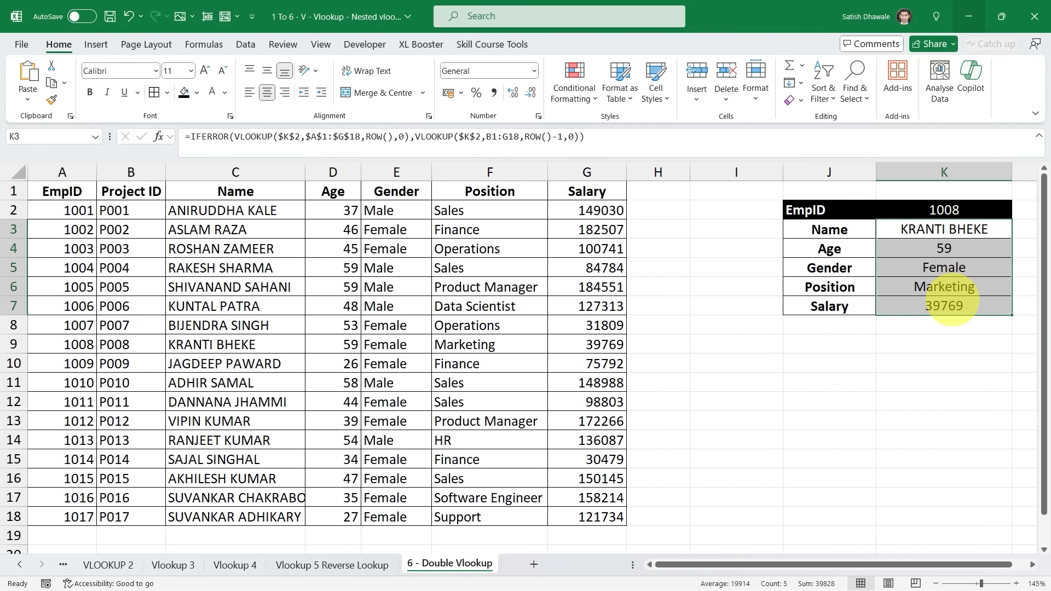
left_click_drag(78, 346, 622, 351)
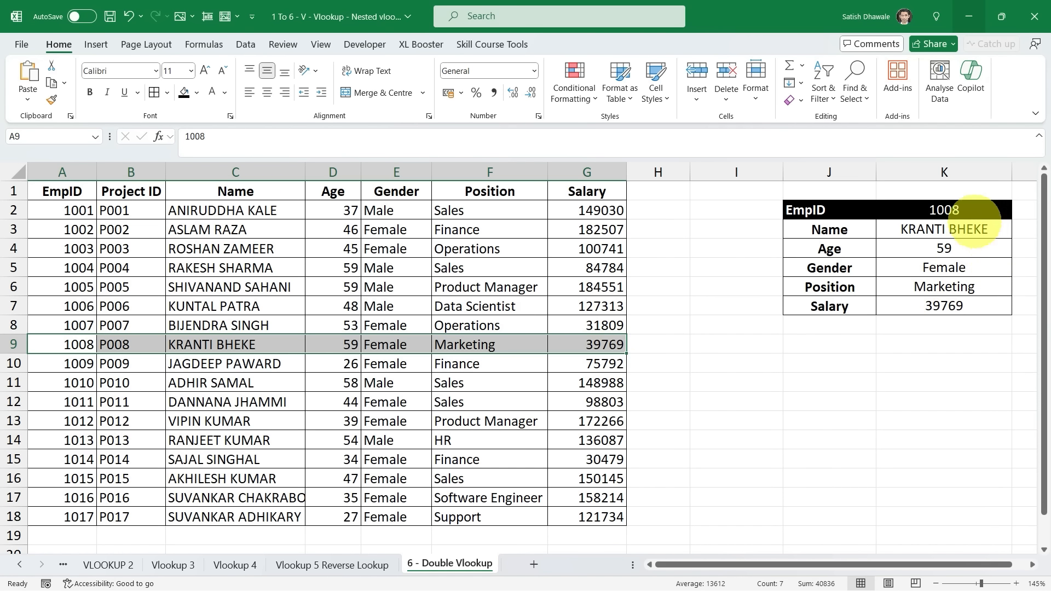
Set the lookup field in J2 to Project ID, choose P005 in K2, and compare K3:K7 with row 6.
left_click(821, 213)
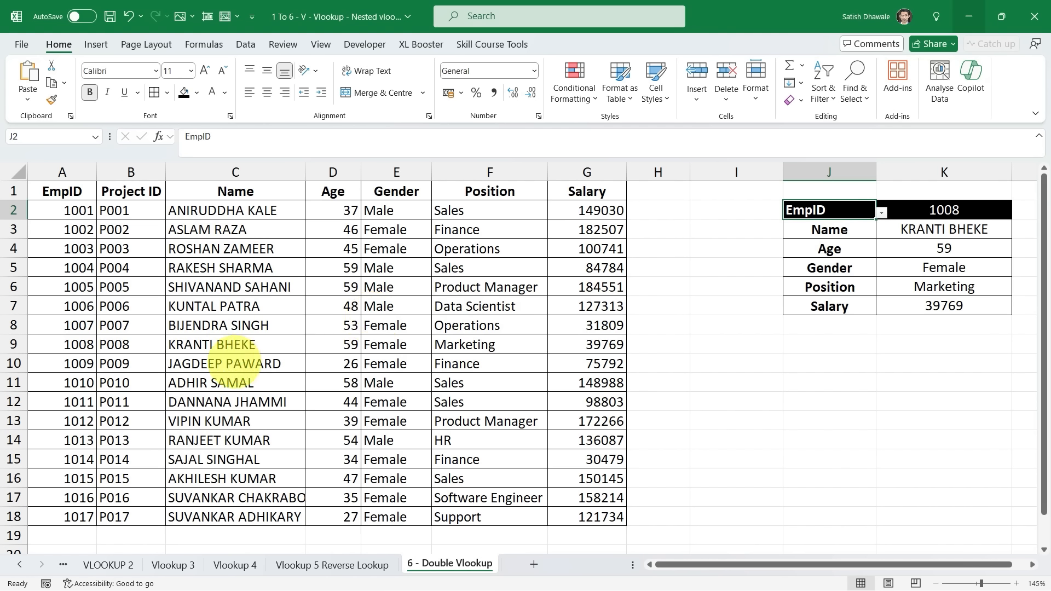
left_click_drag(144, 192, 141, 511)
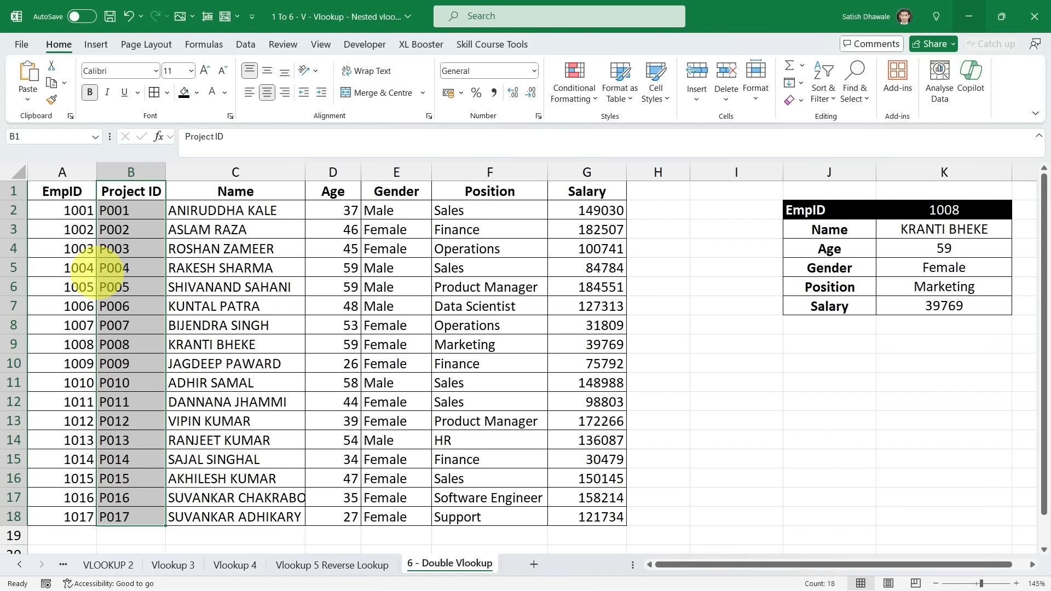
left_click_drag(65, 191, 76, 516)
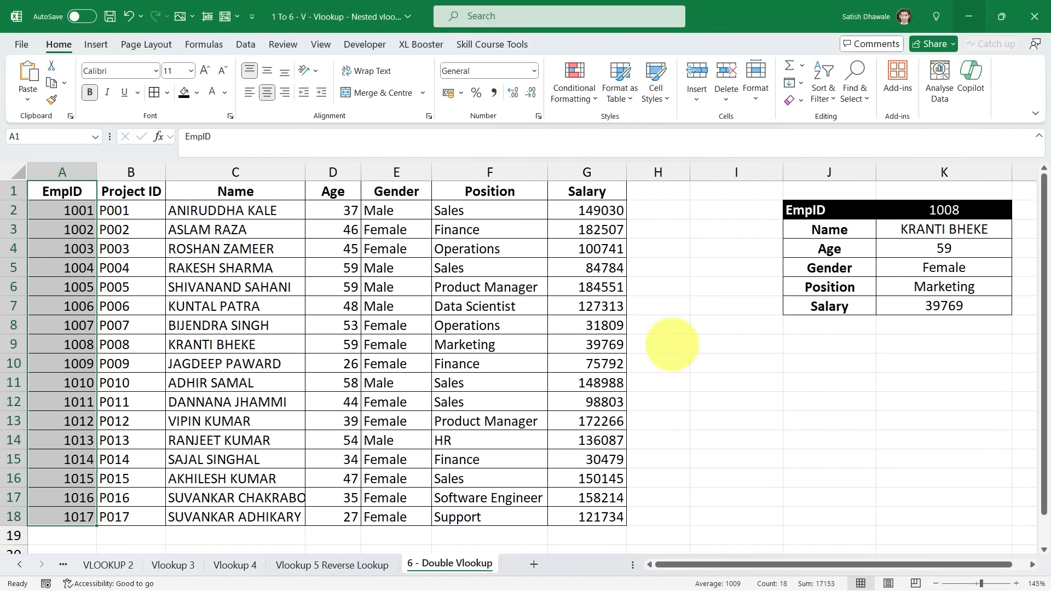
left_click(861, 210)
left_click(882, 212)
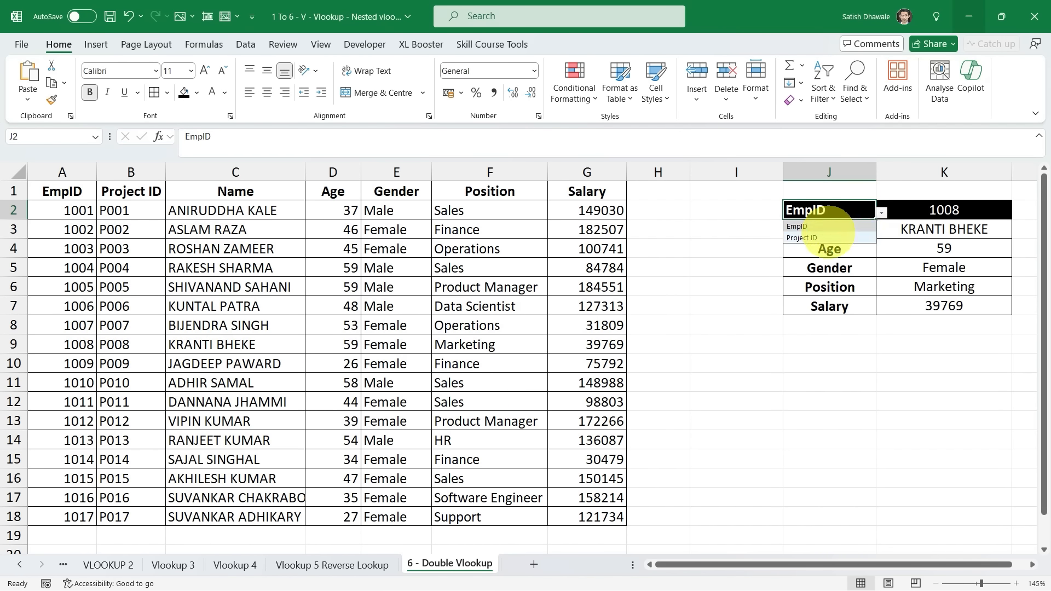
left_click(807, 237)
left_click(943, 209)
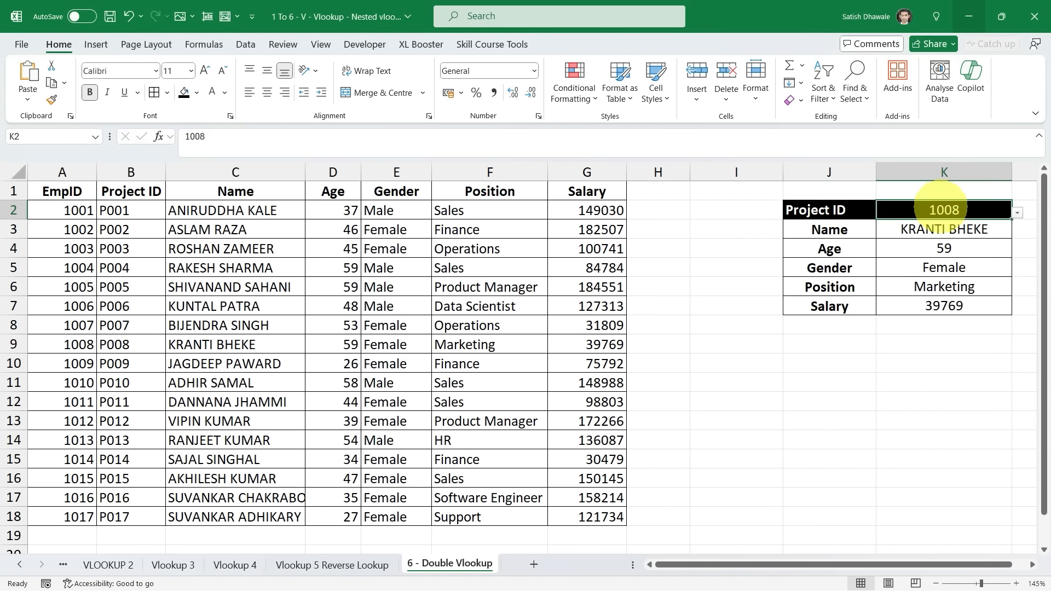
left_click(1016, 212)
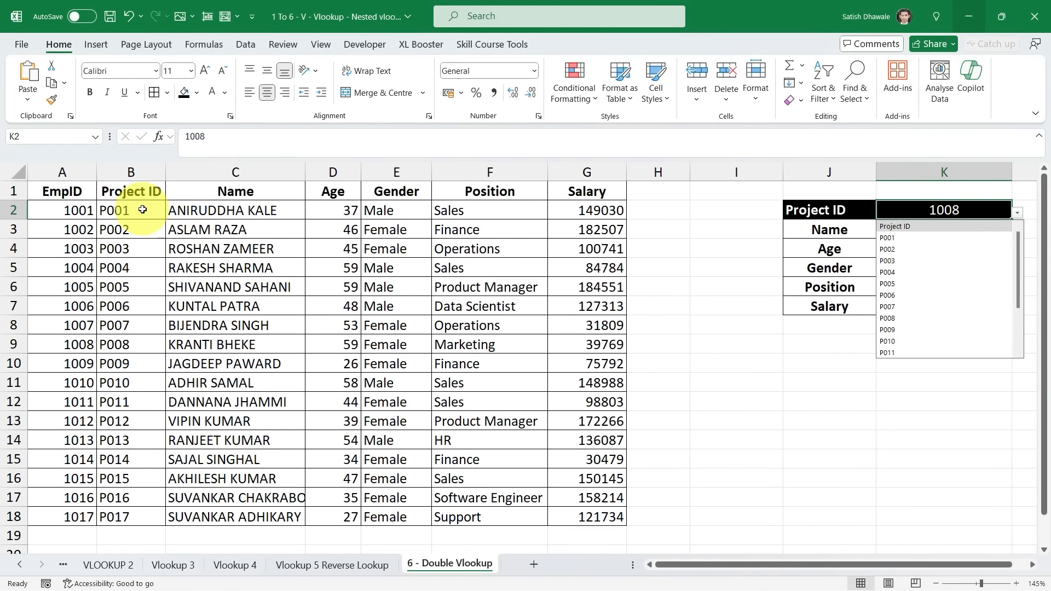
left_click(905, 284)
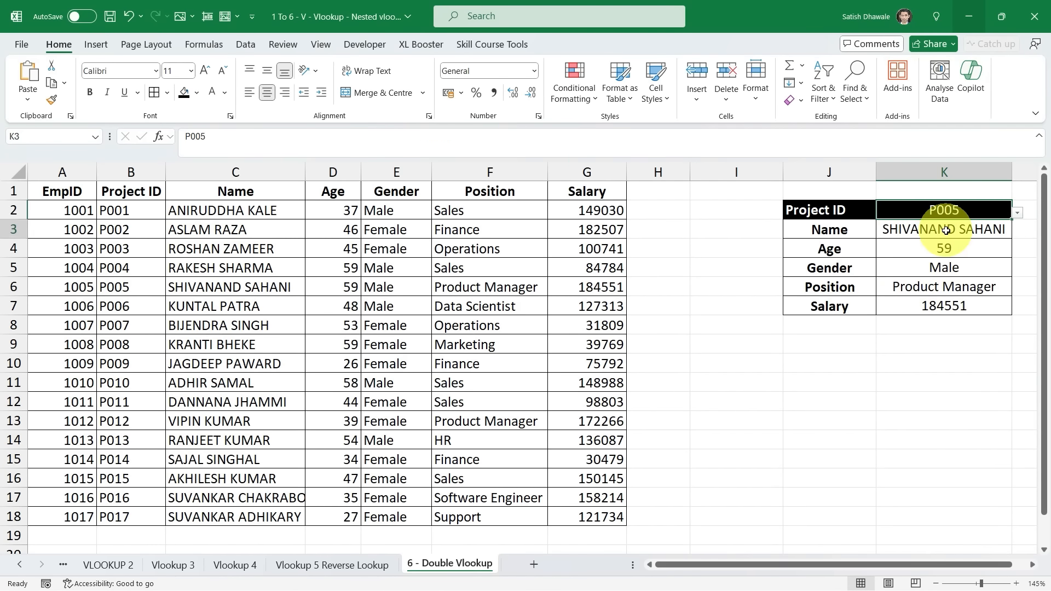
left_click_drag(945, 230, 944, 305)
mouse_move(67, 287)
left_mouse_down()
mouse_move(617, 286)
mouse_move(151, 294)
left_mouse_up()
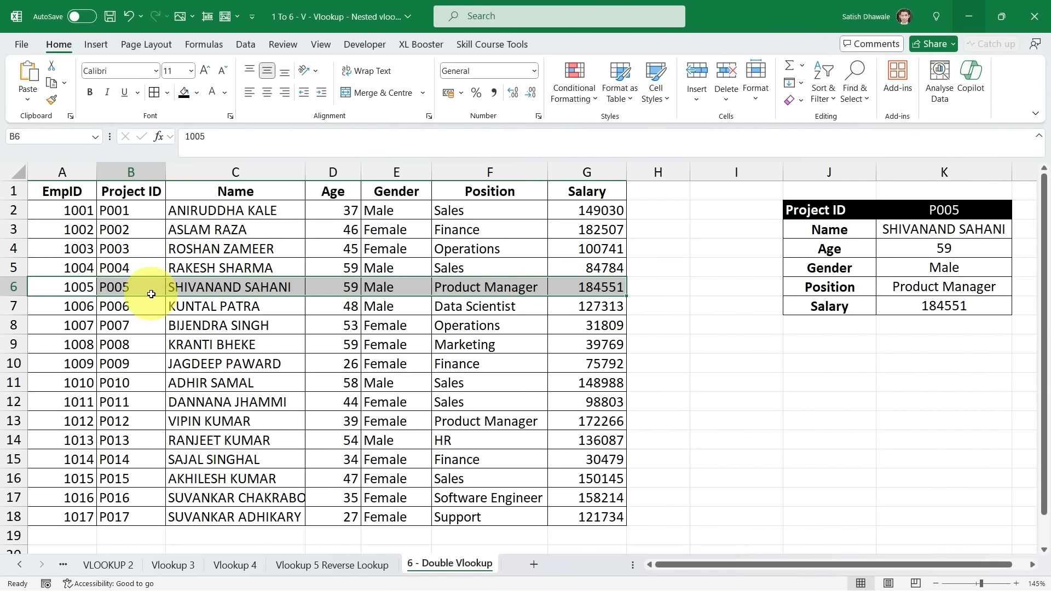
left_click(151, 293)
Set the lookup field in J2 back to EmpID, choose the ID from A3 in K2, and review both ID columns.
left_click(854, 211)
left_click(881, 213)
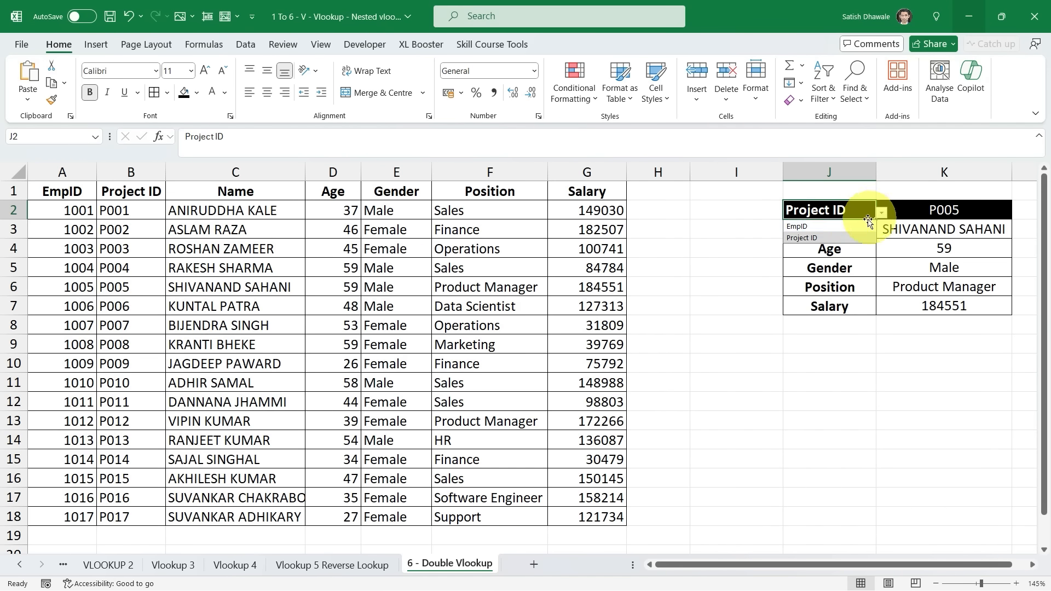
left_click(845, 226)
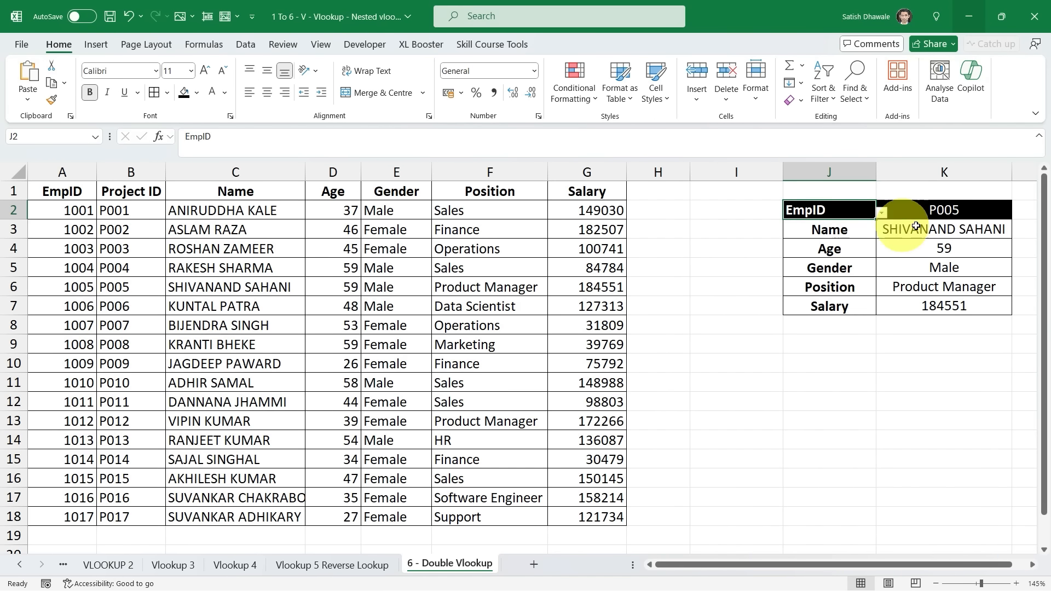
left_click(984, 215)
left_click(1017, 213)
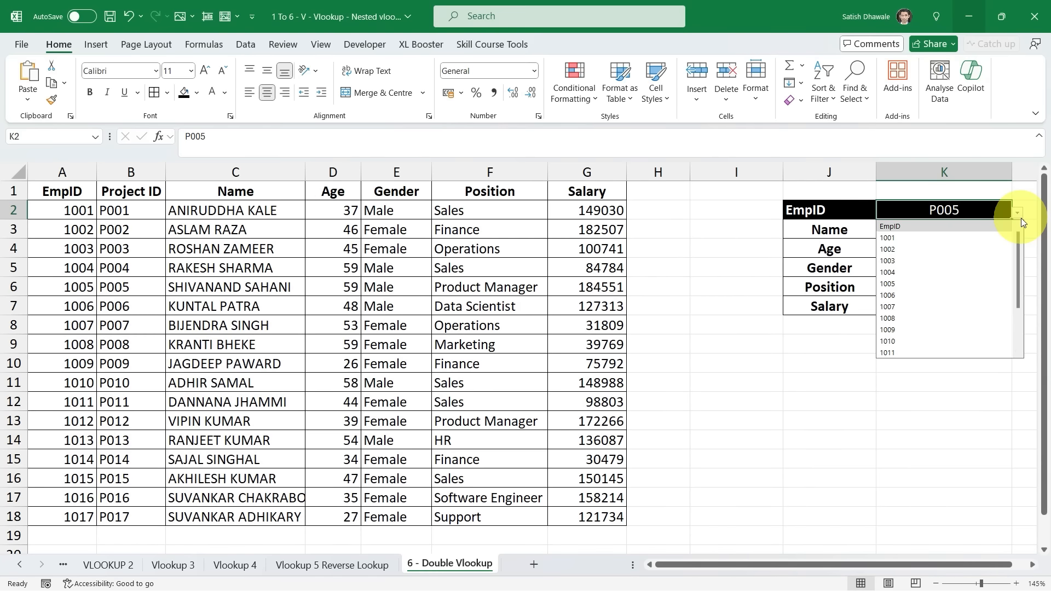
left_click(903, 211)
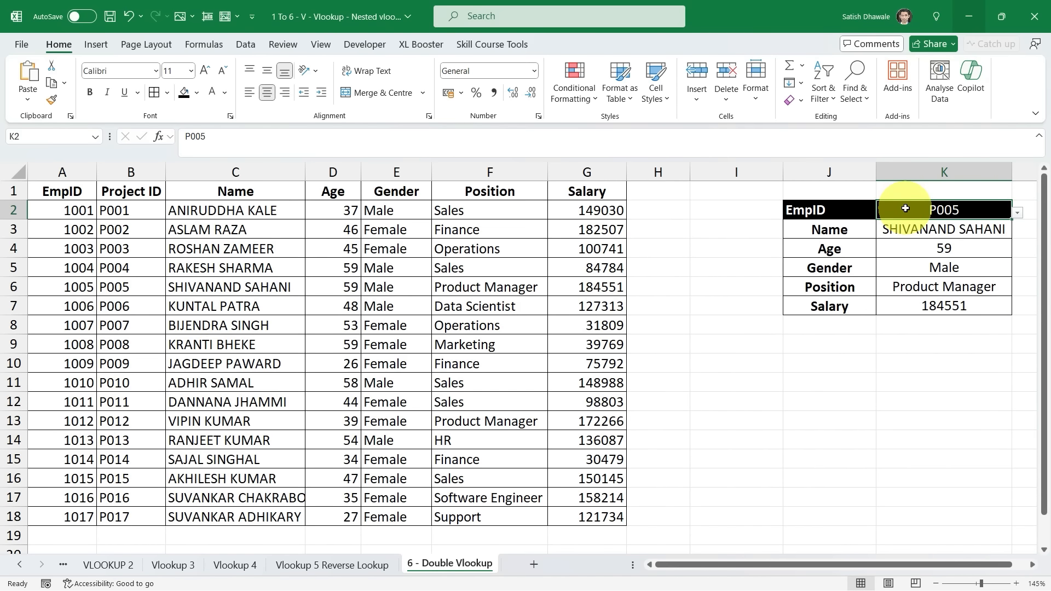
left_click(1016, 213)
left_click(918, 250)
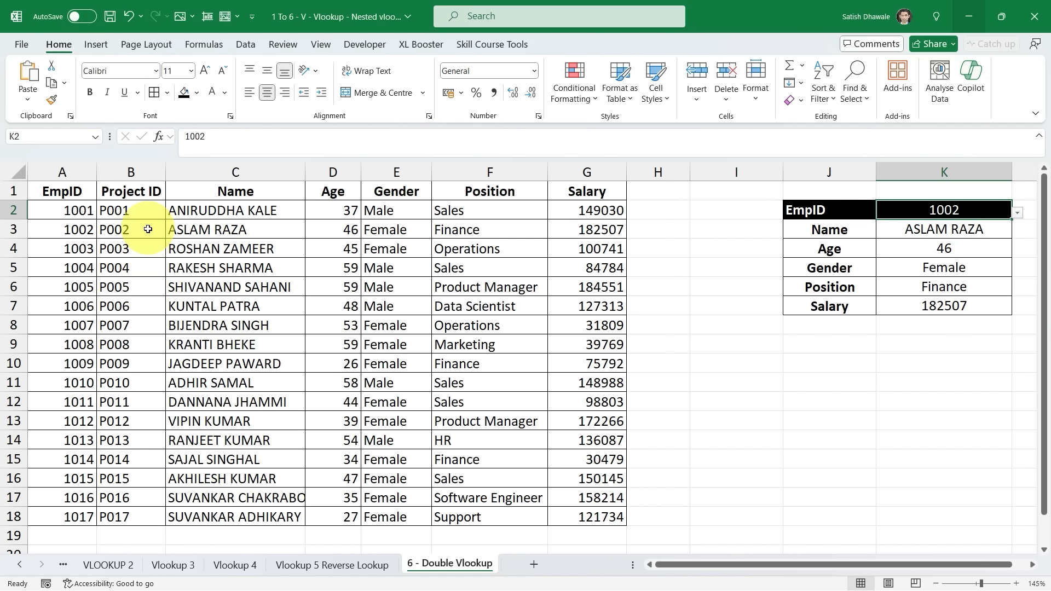
left_click_drag(78, 187, 82, 517)
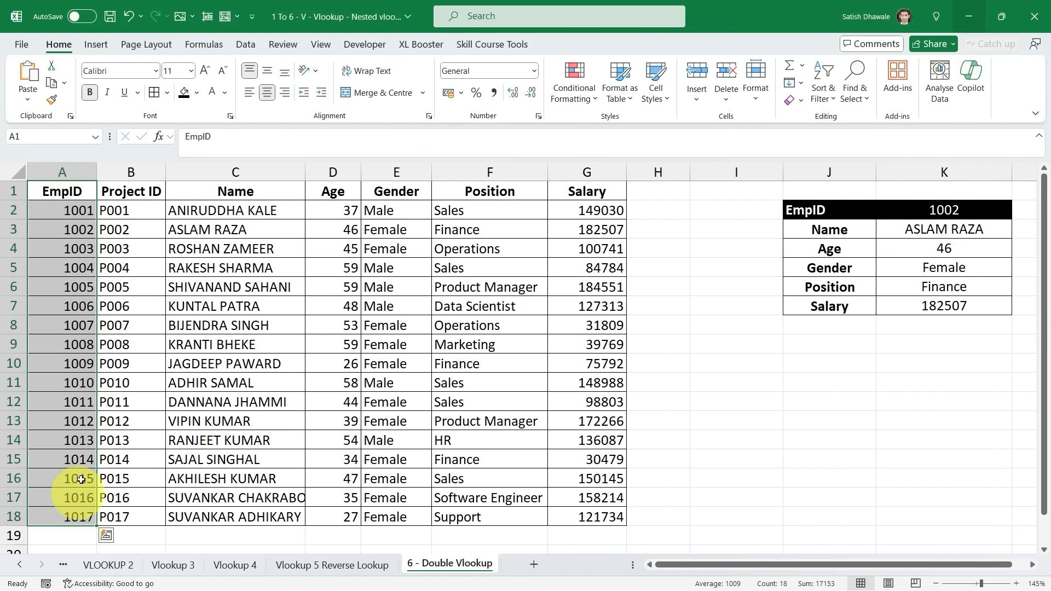
left_click_drag(144, 193, 126, 518)
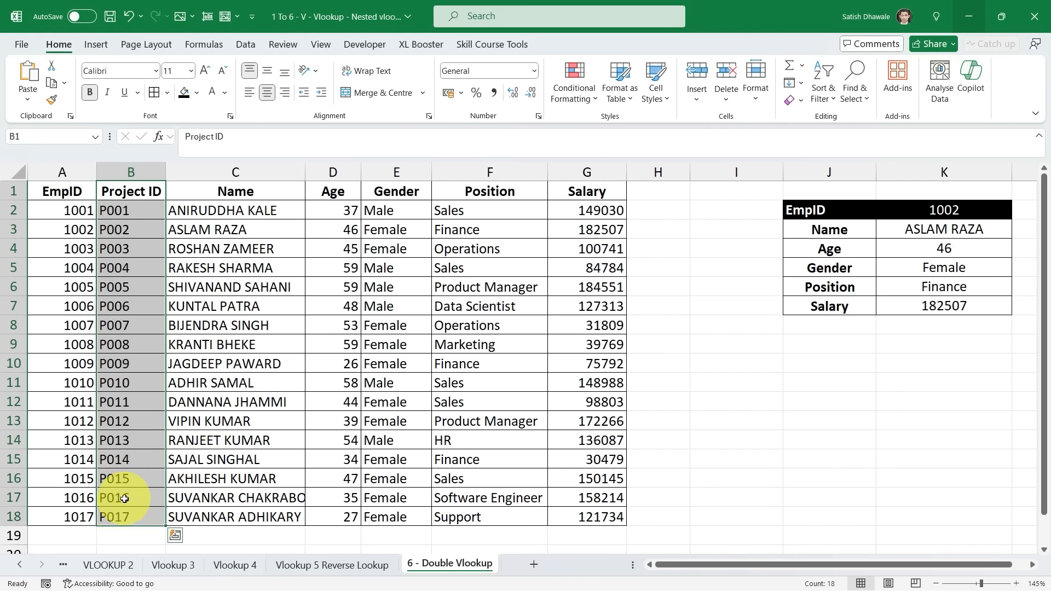
left_click_drag(965, 229, 965, 319)
left_click(952, 393)
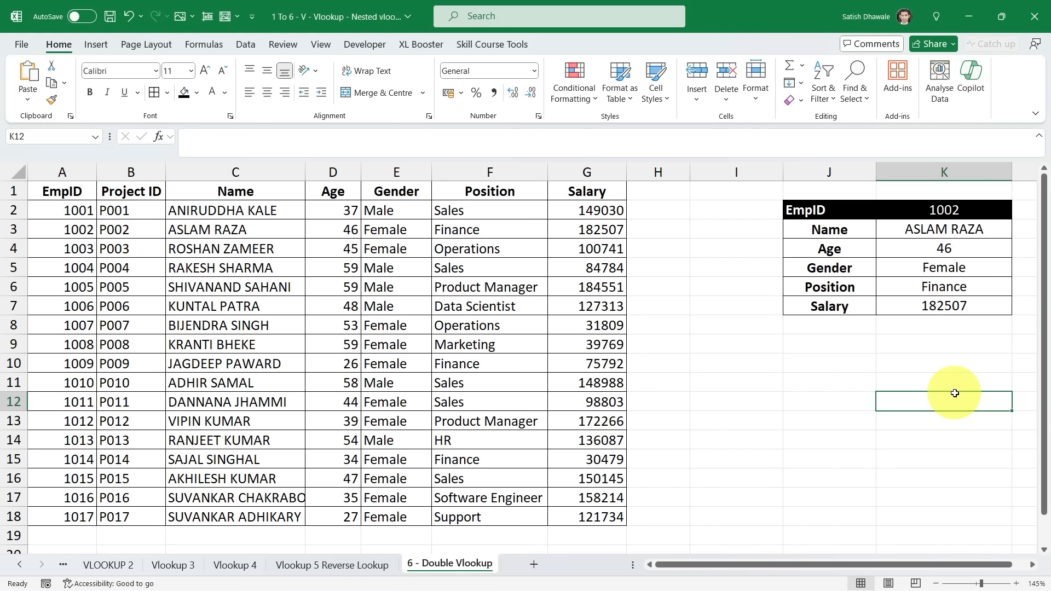
Copy the lookup labels in J2:J7 and paste them starting at cell J11.
left_click(1031, 567)
left_click_drag(781, 214, 871, 305)
left_click_drag(774, 210, 774, 316)
key("ctrl+c")
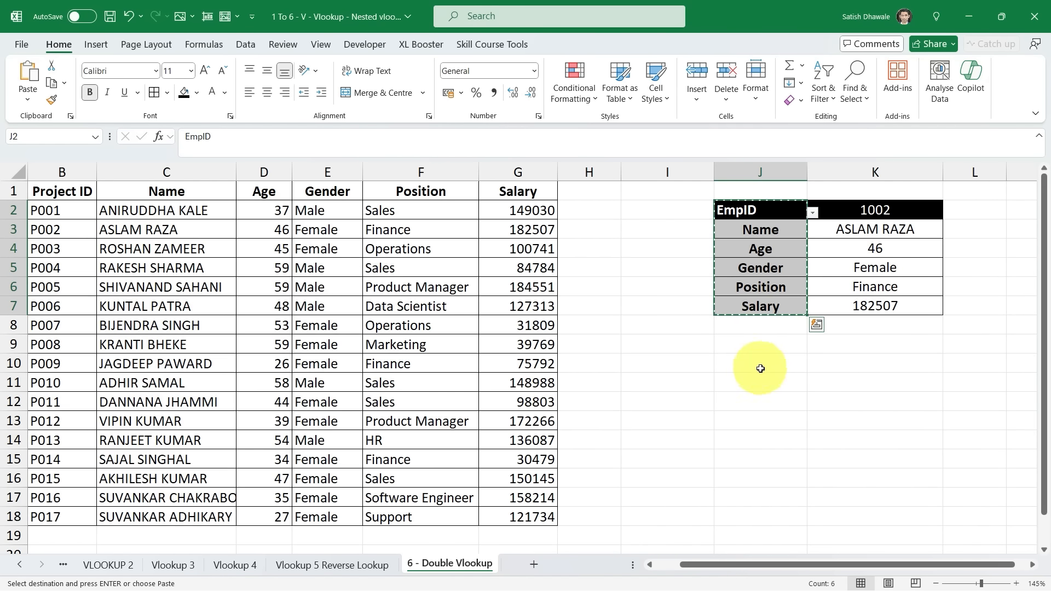
left_click(761, 383)
key("Return")
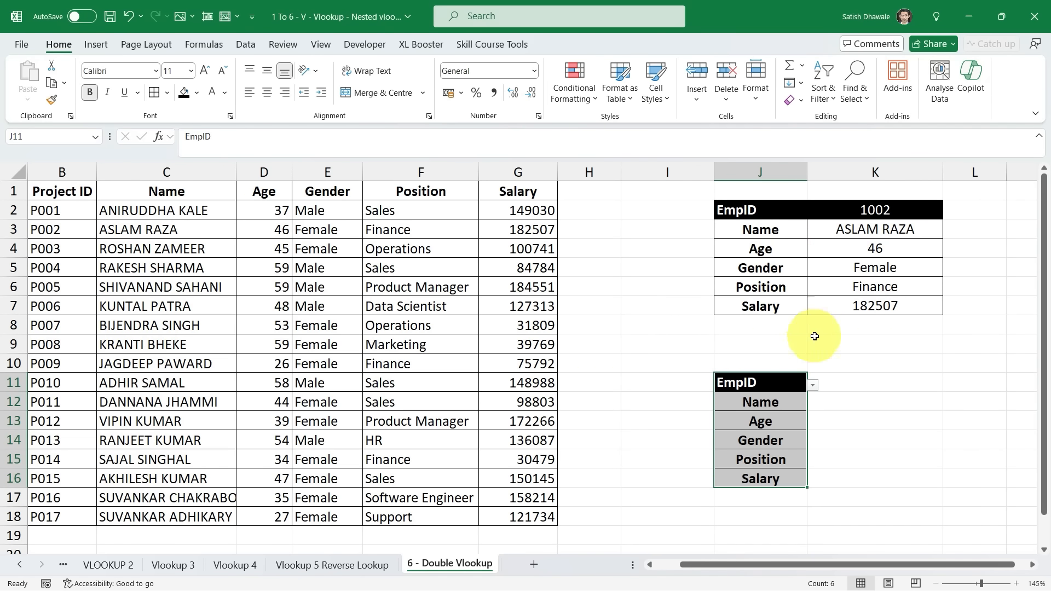
Choose Project ID as the lookup field in the copied header cell J11.
left_click(791, 359)
left_click(799, 383)
left_click(812, 386)
left_click(756, 406)
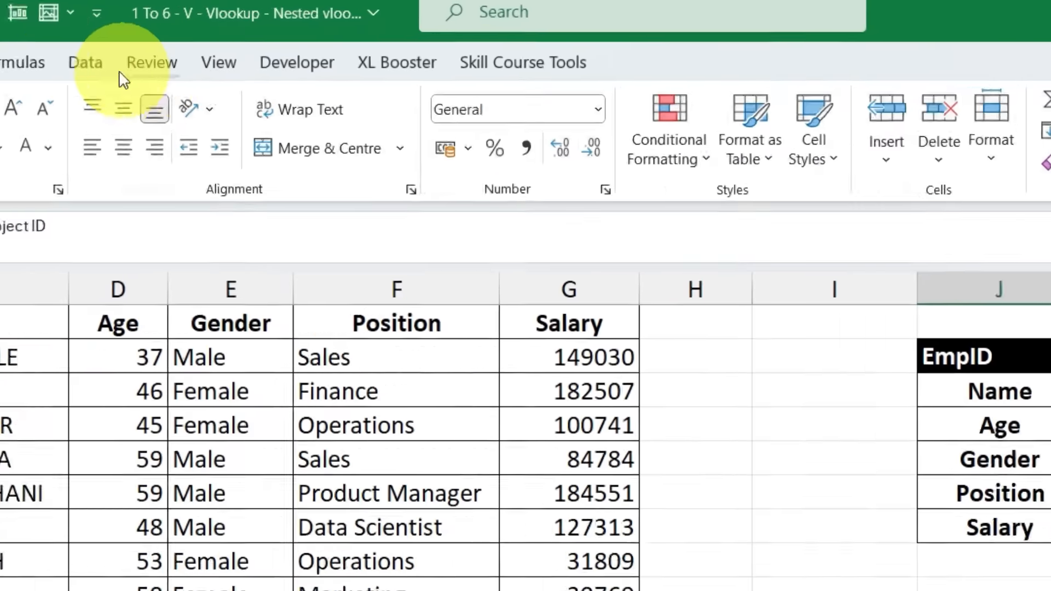
Re-enter J11's Data Validation list source as =$A$1:$B$1, covering the EmpID and Project ID headers.
left_click(245, 44)
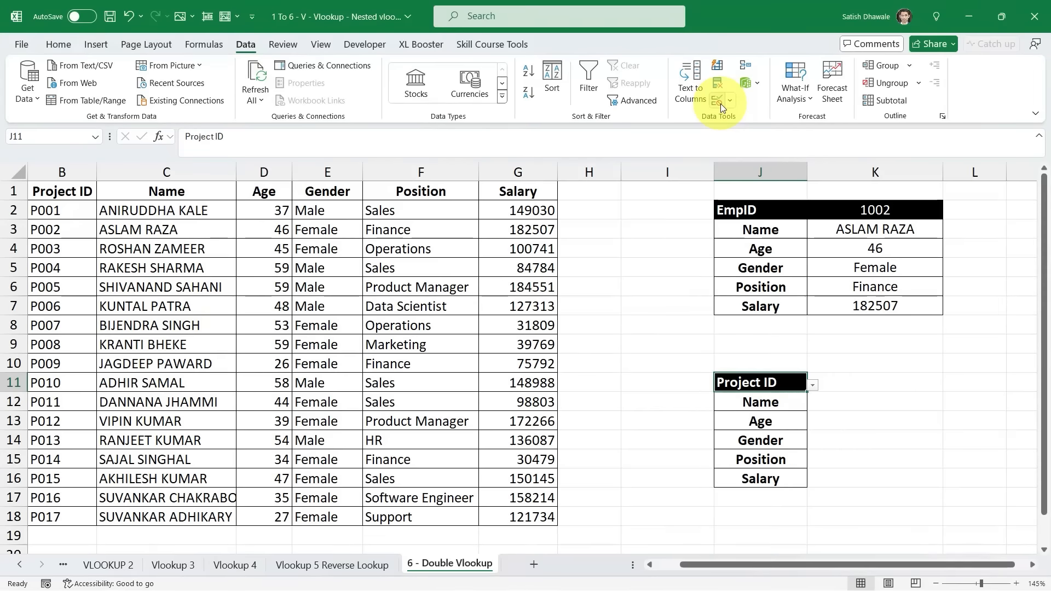
left_click(720, 108)
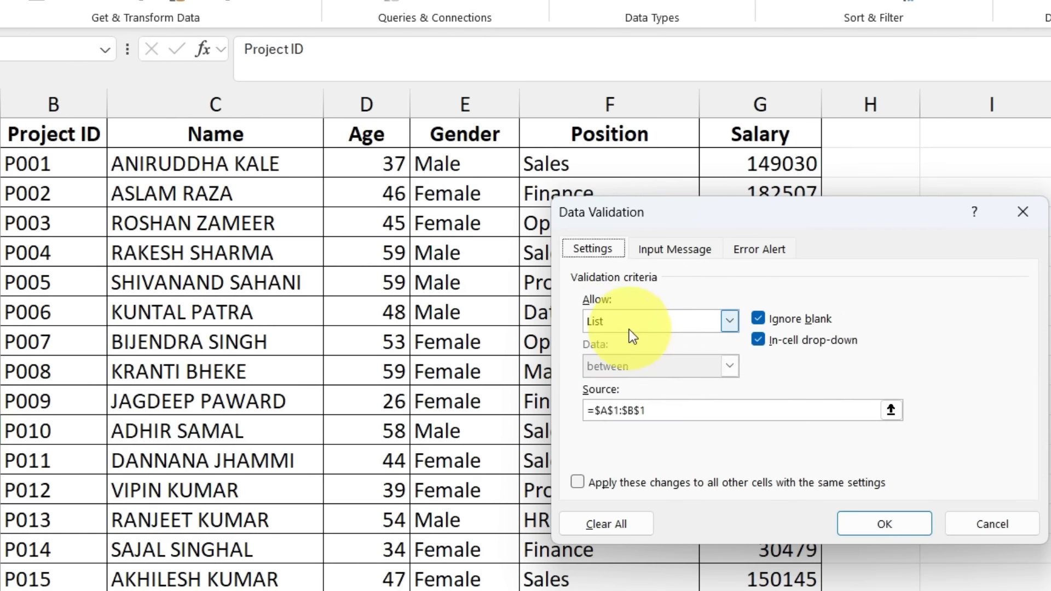
left_click(429, 315)
left_click(426, 316)
left_click(654, 409)
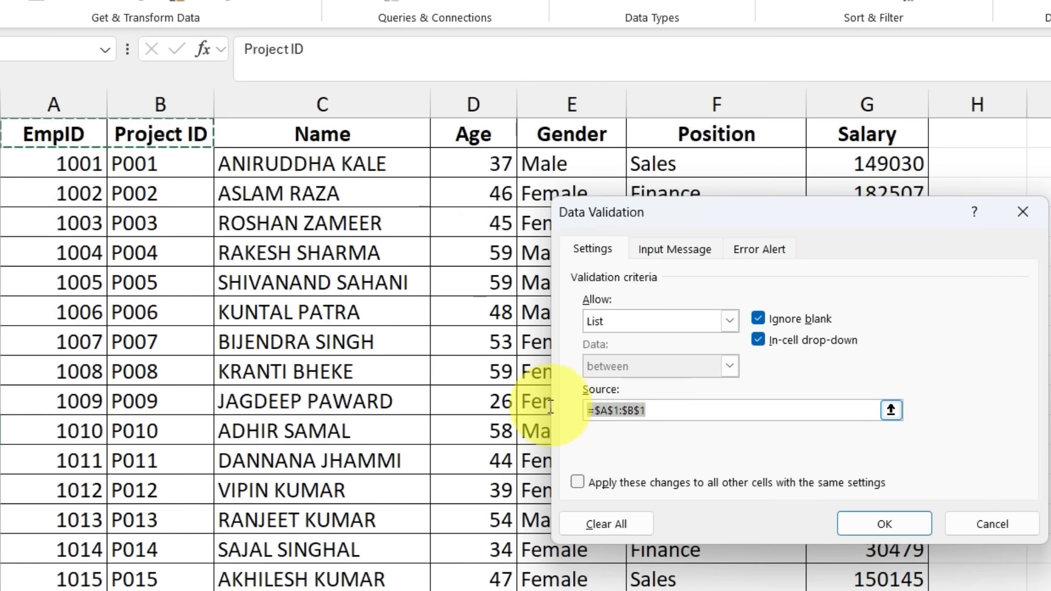
key("BackSpace")
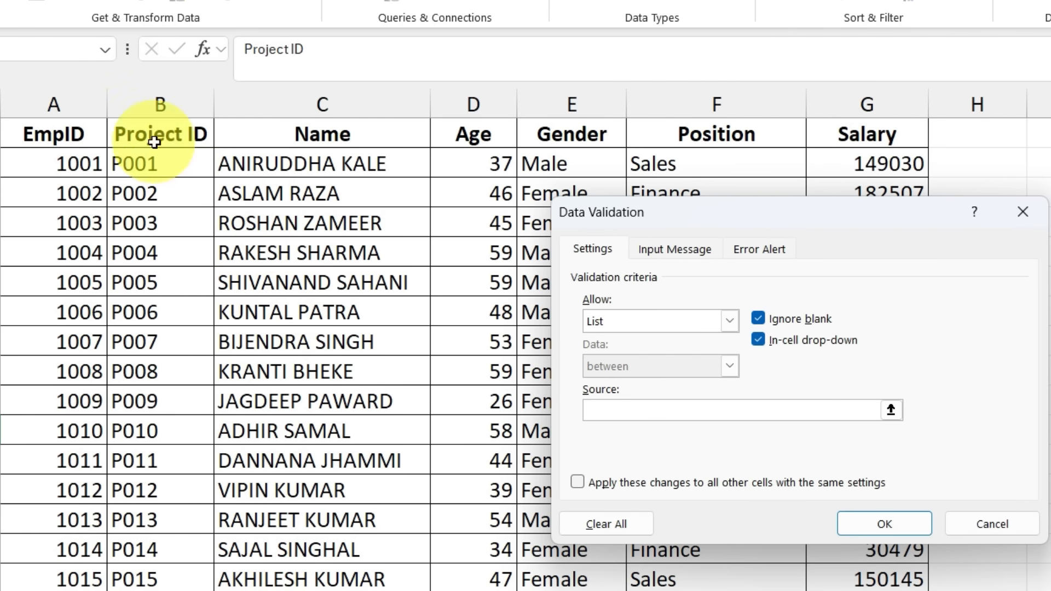
left_click(47, 141)
left_click_drag(46, 141, 193, 141)
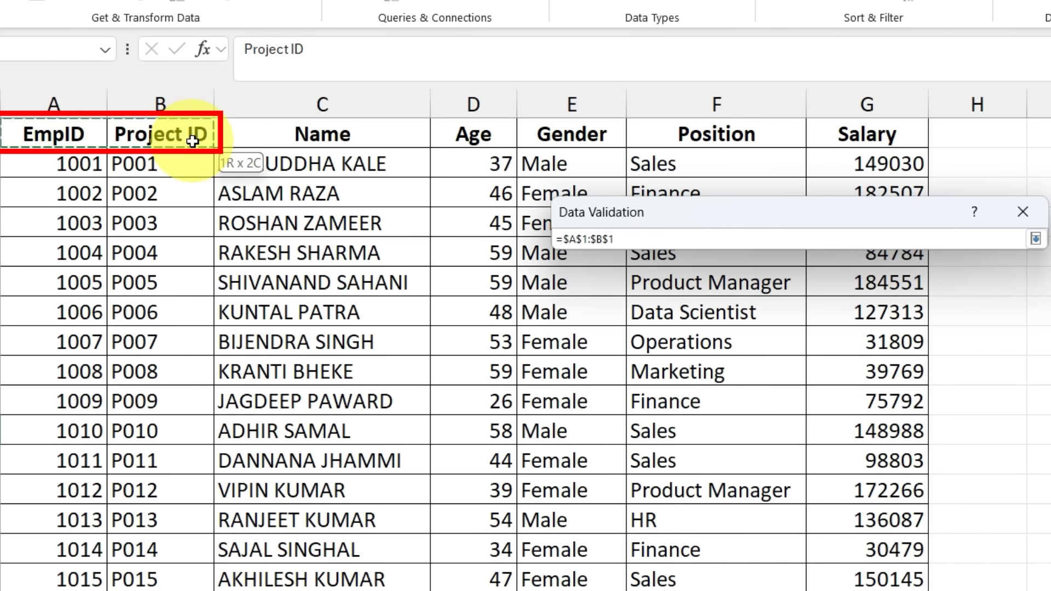
left_click(883, 520)
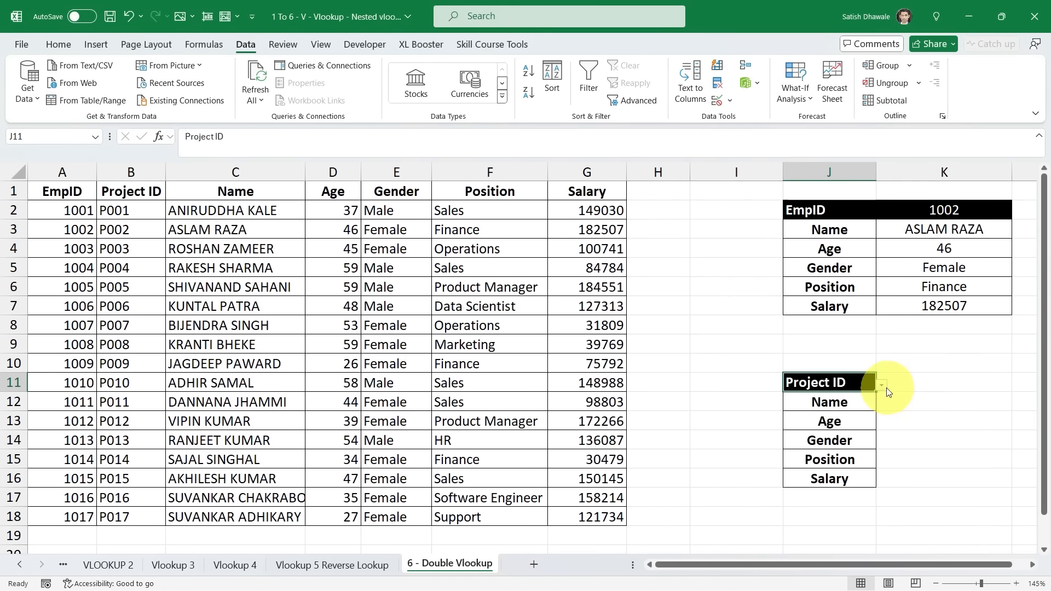
Test J11's drop-down list by choosing EmpID and switching back to Project ID.
left_click(881, 386)
left_click(804, 399)
left_click(881, 386)
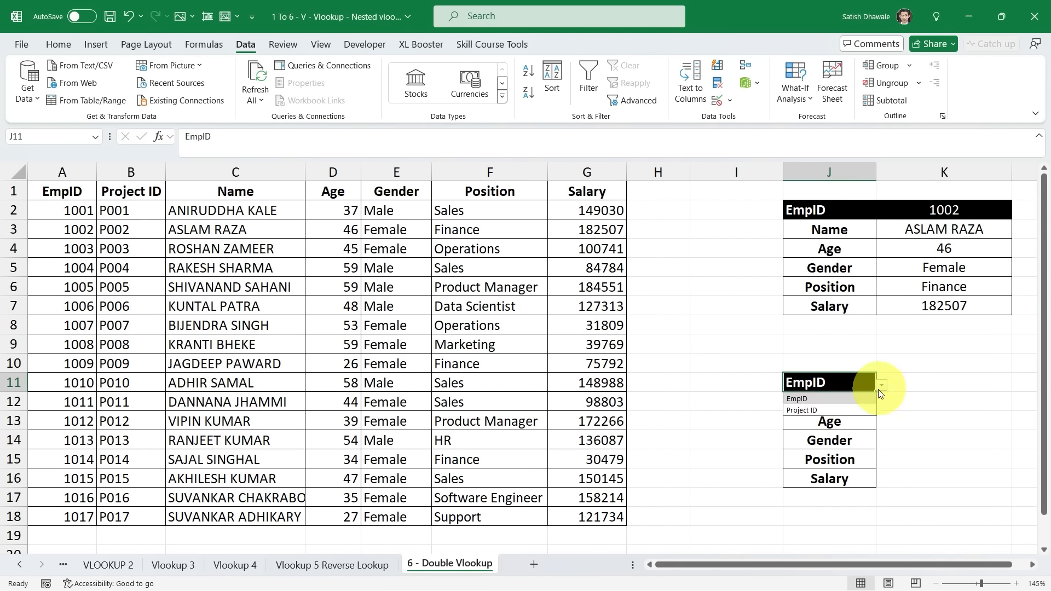
left_click(853, 410)
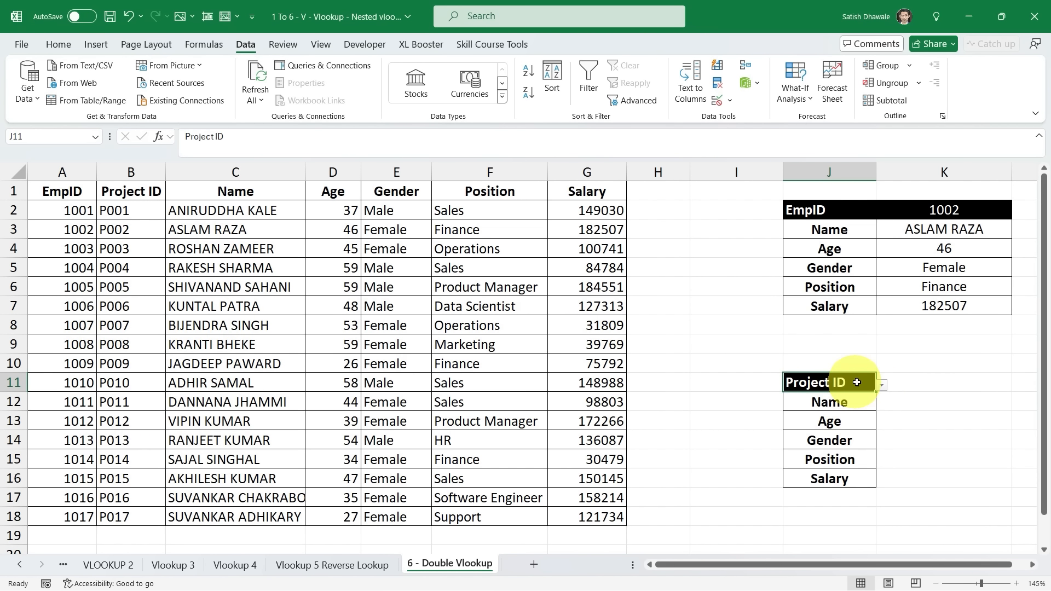
Check the Data Validation list source of cell J11 and keep its settings.
left_click(733, 102)
left_click(727, 122)
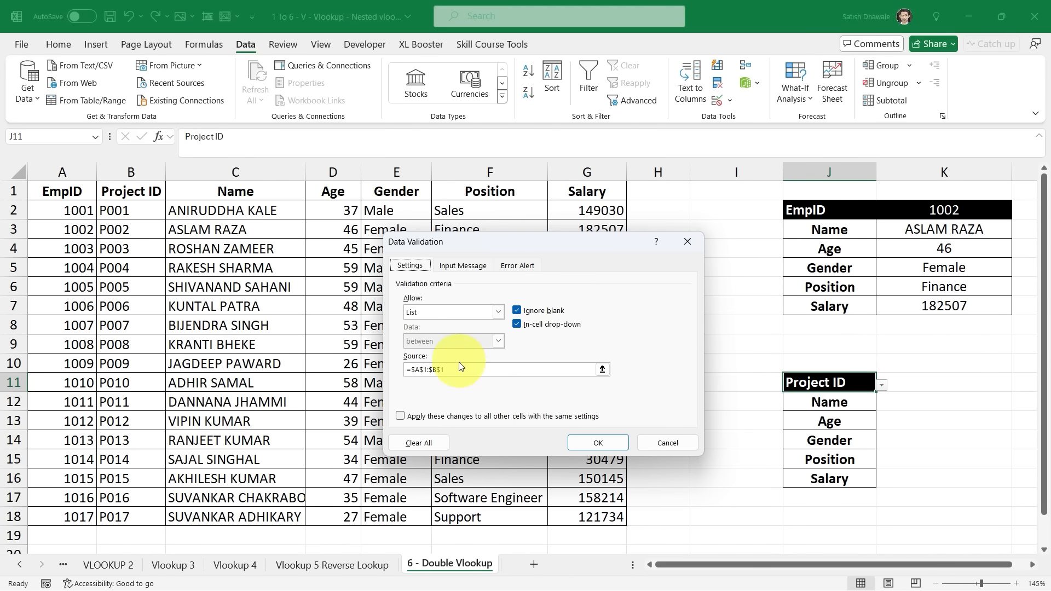
key("Return")
Switch J11 to EmpID, compare its options with headers A1:B1, and return it to Project ID.
left_click(881, 385)
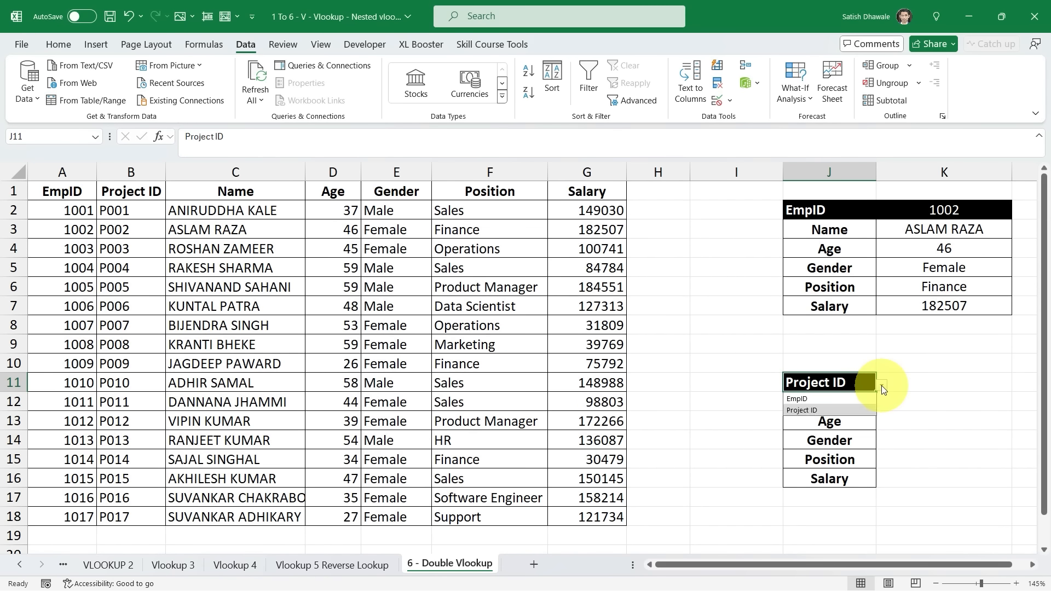
left_click(834, 397)
left_click_drag(77, 186, 132, 192)
left_click(839, 385)
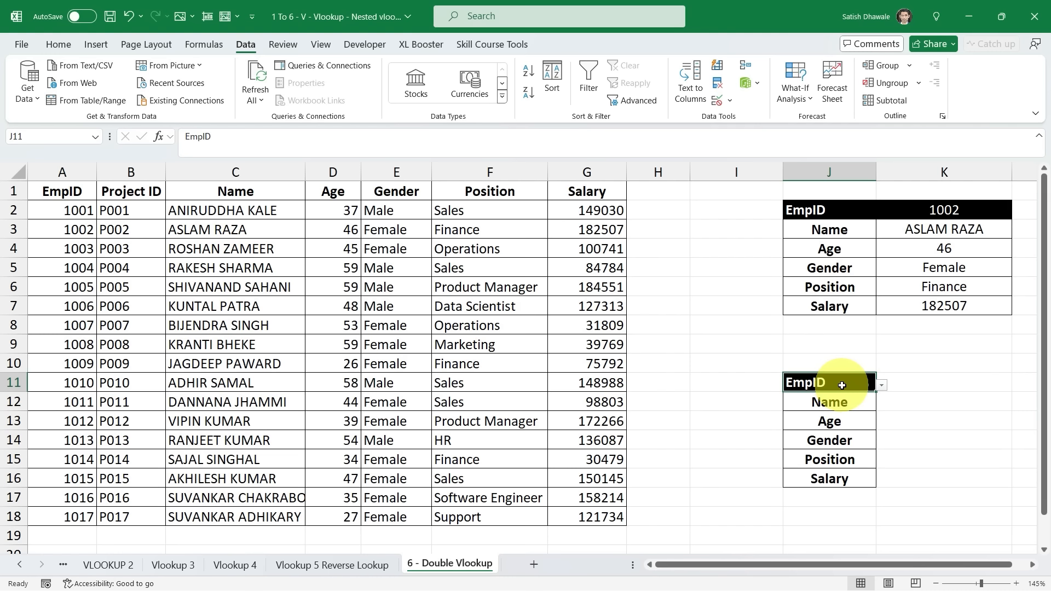
left_click(879, 389)
left_click(823, 412)
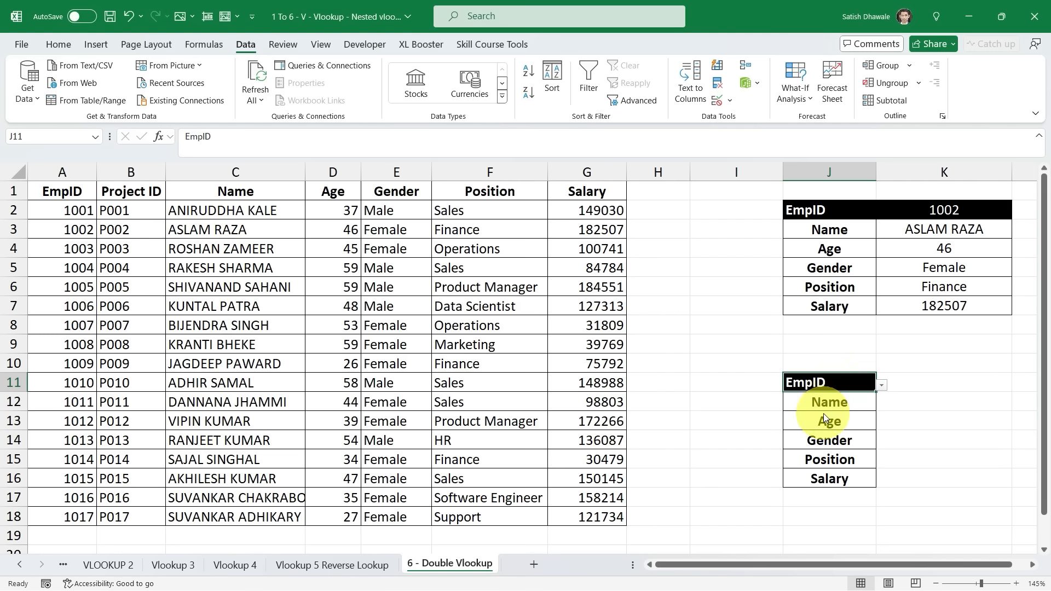
Set the original form's lookup field J2 to Project ID and inspect the dependent list in K2.
left_click(931, 386)
left_click(996, 205)
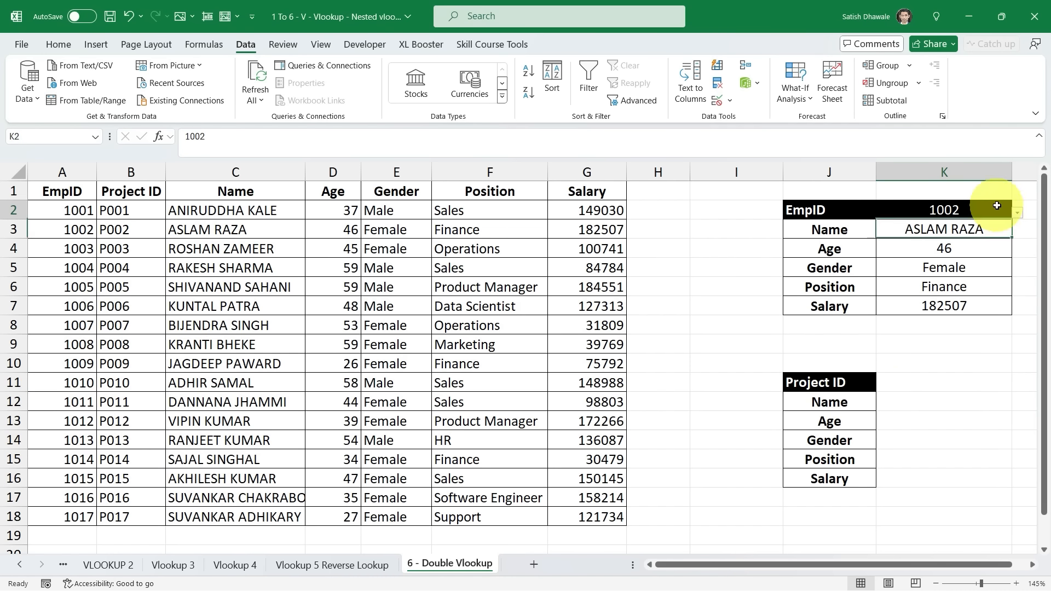
left_click(1016, 213)
key("Escape")
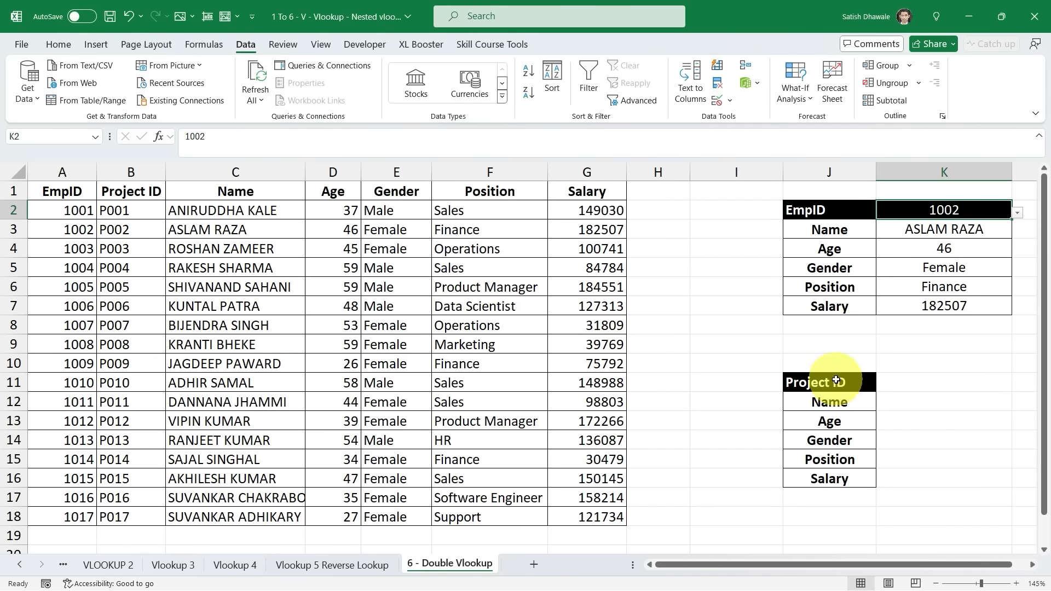
left_click(836, 381)
left_click(870, 213)
left_click(881, 213)
left_click(839, 238)
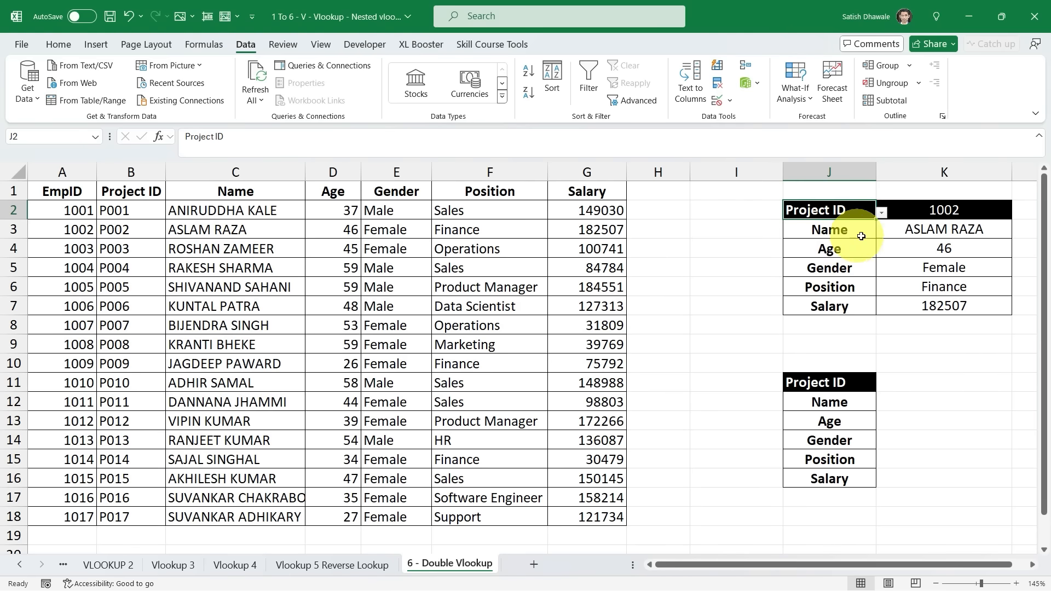
left_click(993, 211)
left_click(1016, 213)
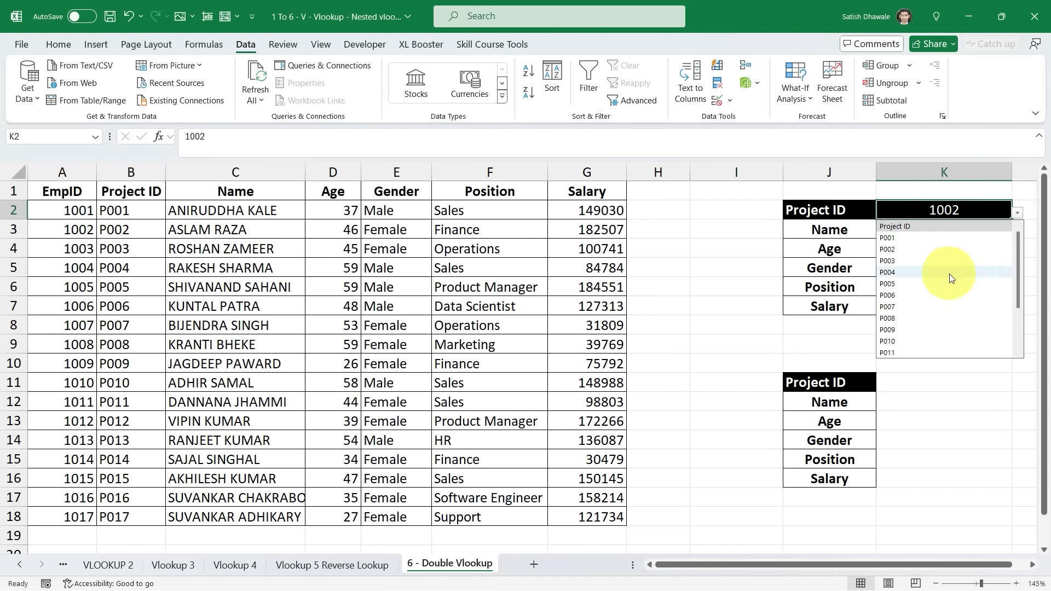
Set J2 back to EmpID and inspect the dependent ID list in K2.
left_click(870, 213)
left_click(881, 213)
left_click(830, 227)
left_click(980, 210)
left_click(1017, 213)
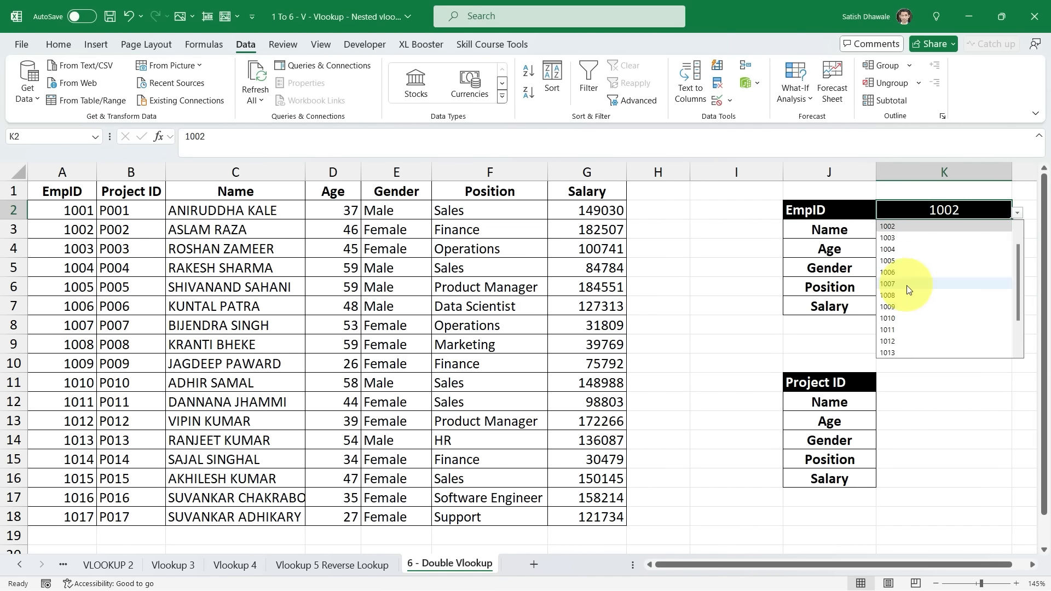
left_click(865, 387)
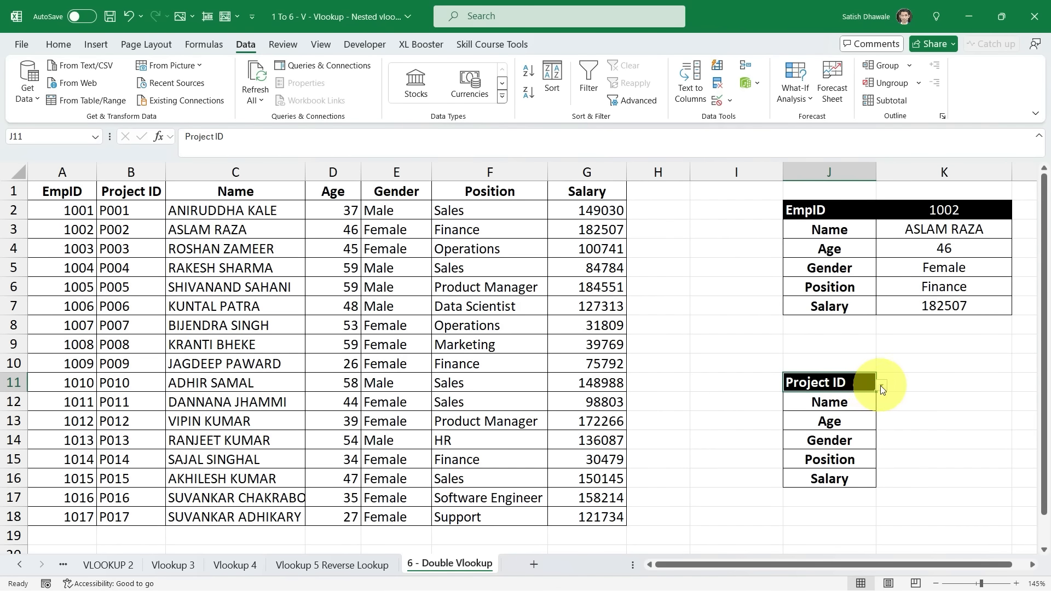
scroll(774, 403, "down", 2)
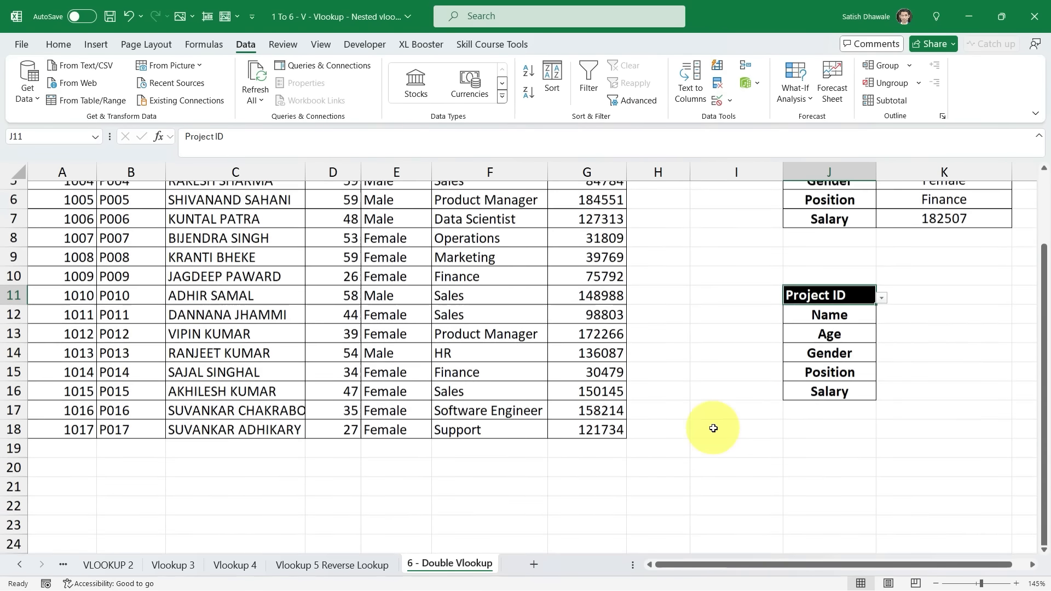
scroll(713, 428, "up", 2)
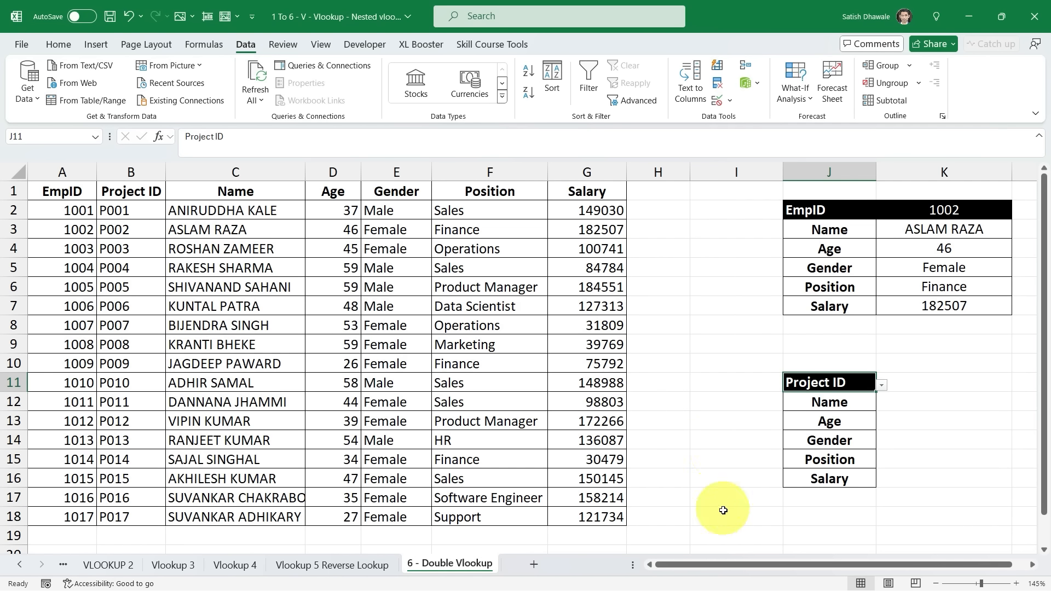
Write the formula =MATCH(J11,A1:G1,0) in the blank cell I9 to find the chosen header's column position.
left_click(741, 345)
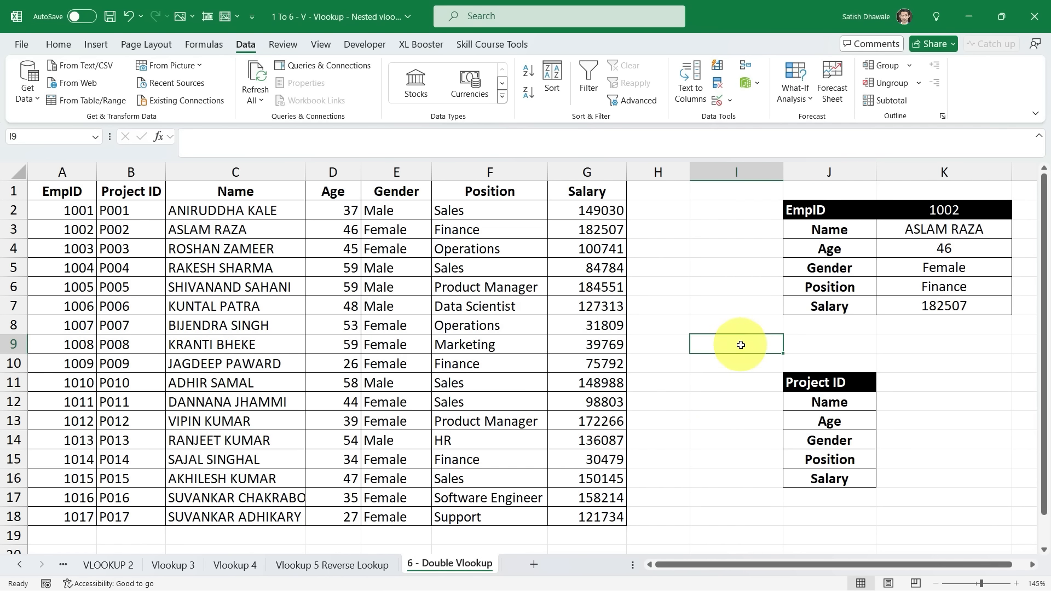
type("=")
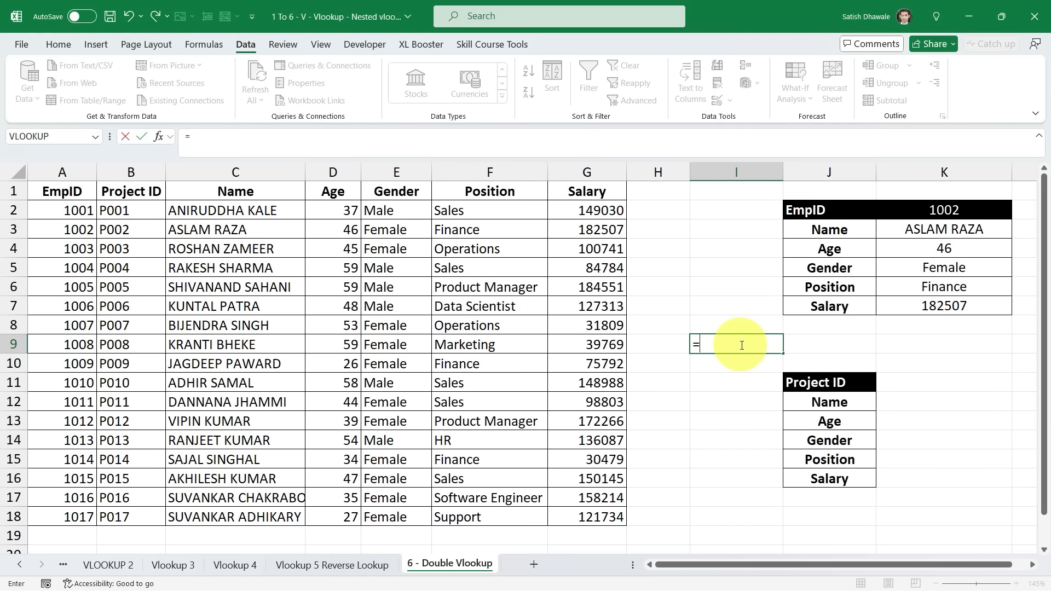
type("match(")
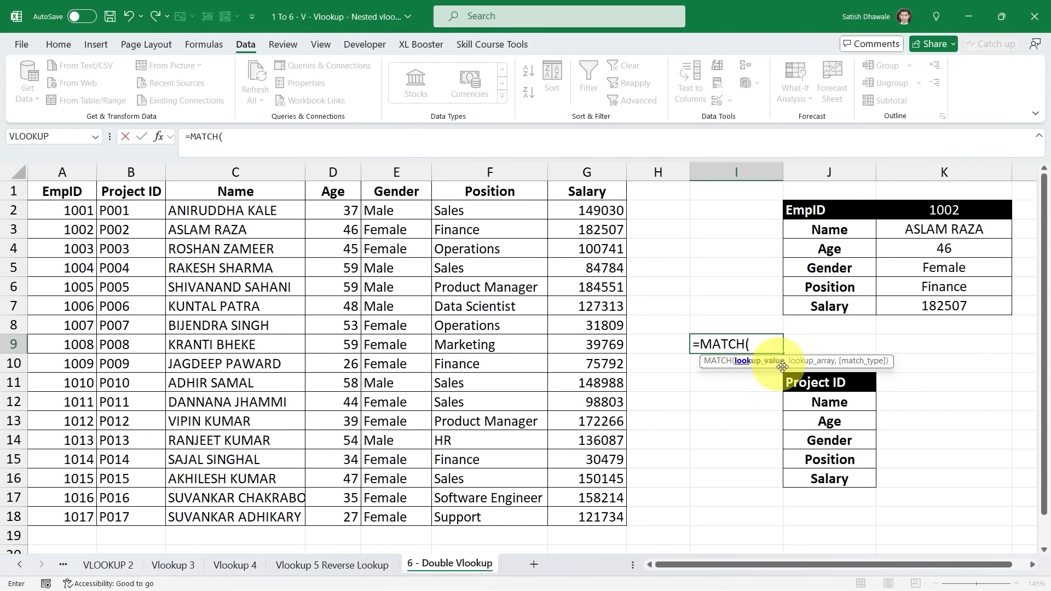
left_click(812, 382)
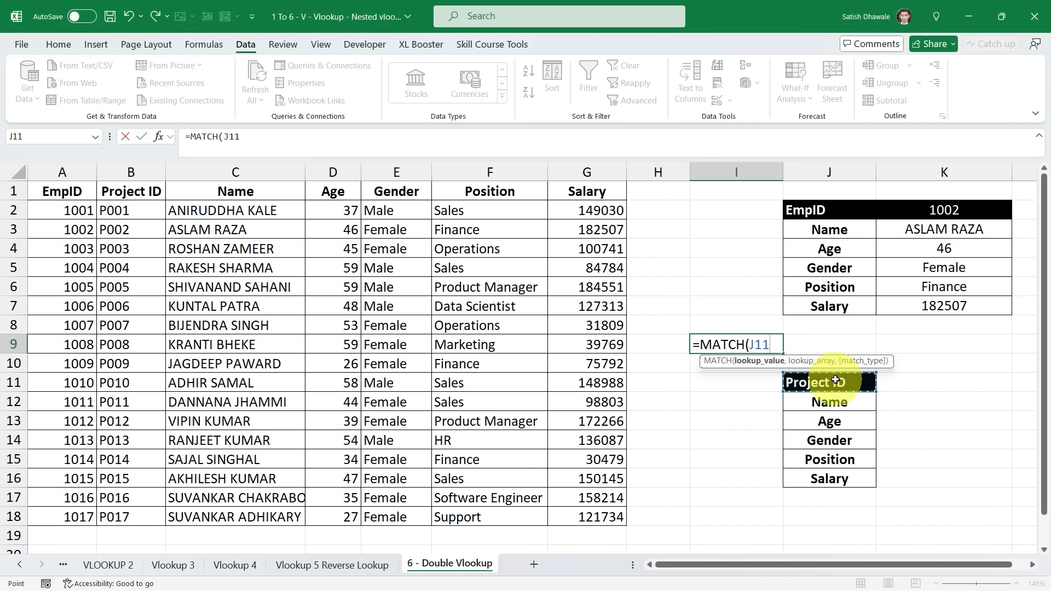
type(",")
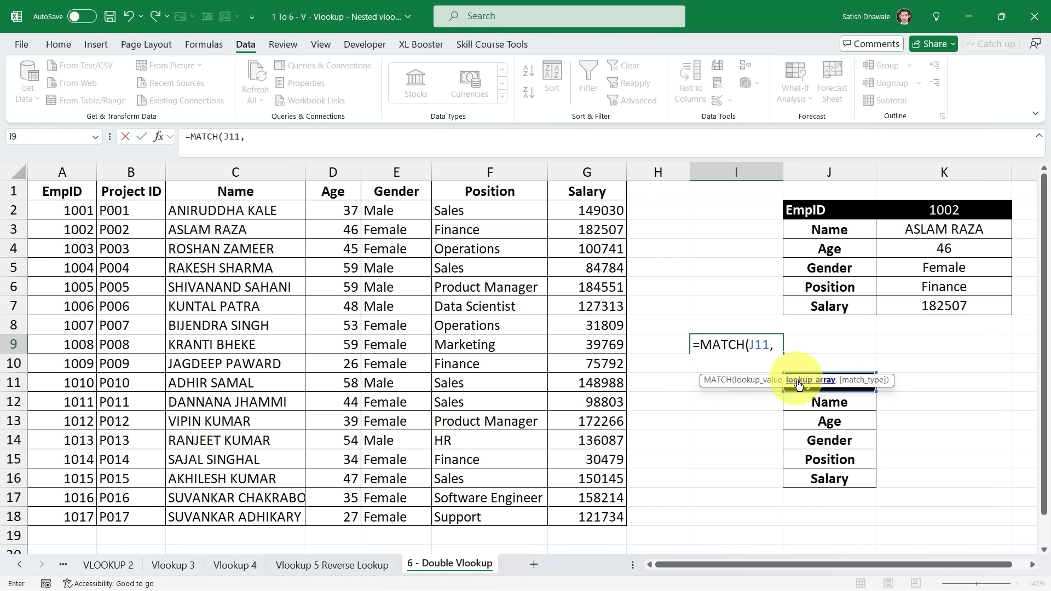
left_click_drag(71, 193, 583, 196)
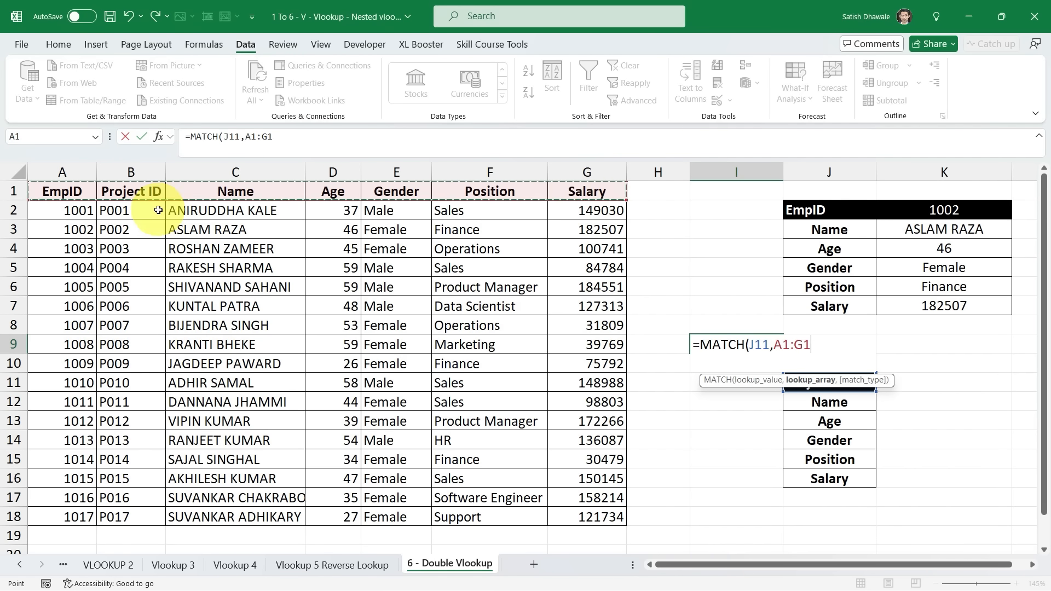
left_click_drag(65, 186, 584, 191)
type(",0)")
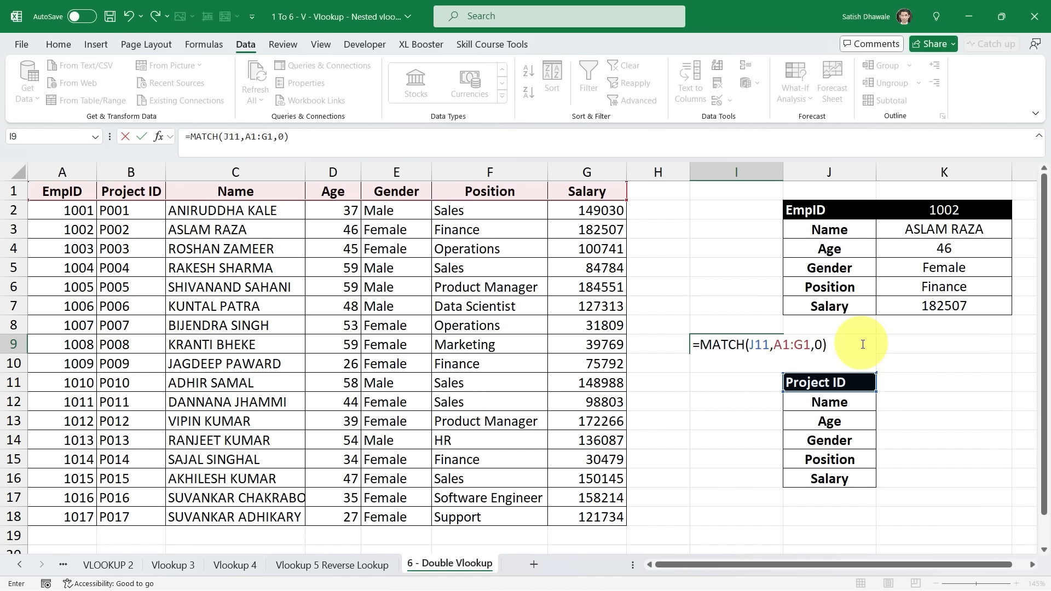
Review the lookup value, lookup array and match type arguments of I9's MATCH formula, and commit it.
left_click(782, 353)
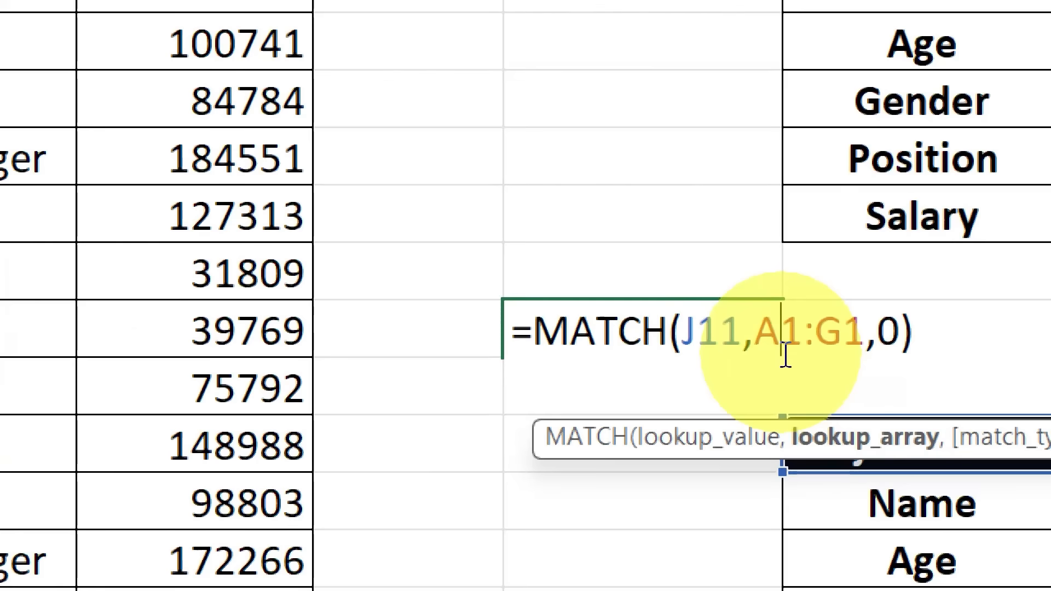
left_click(754, 346)
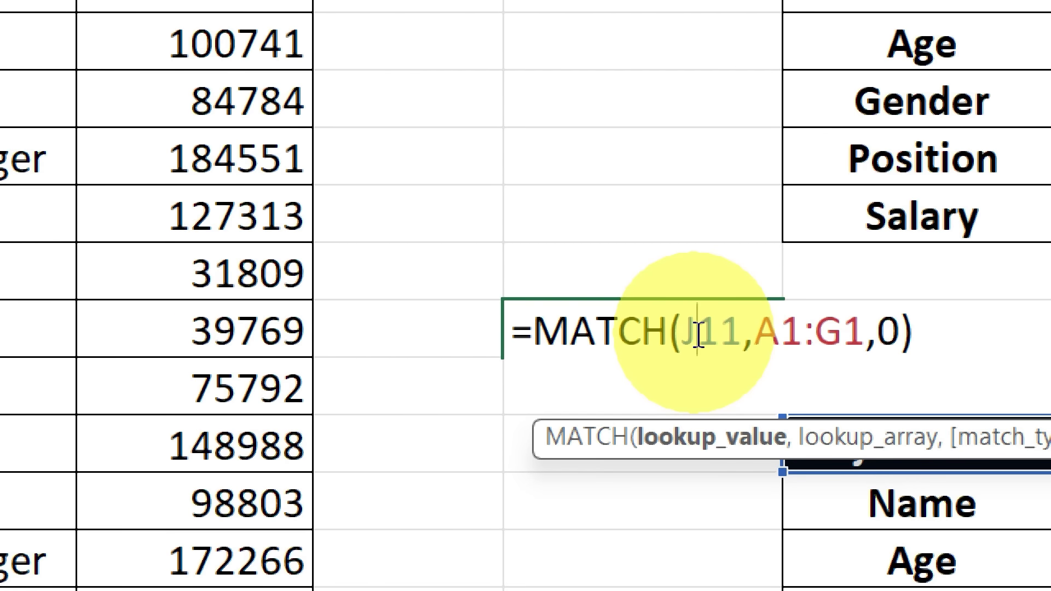
left_click(809, 332)
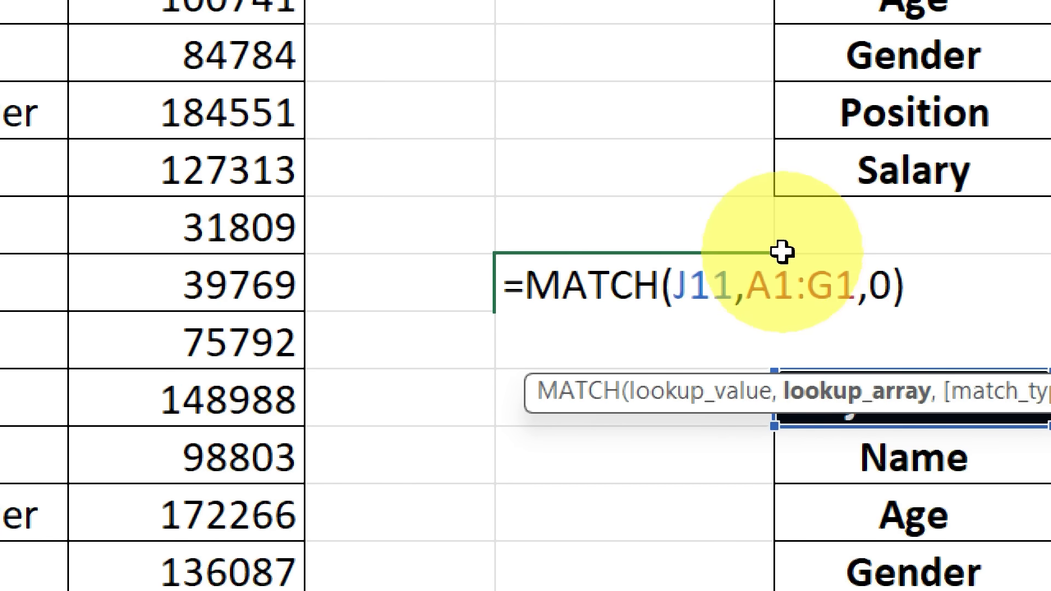
left_click_drag(754, 332, 848, 336)
left_click(892, 284)
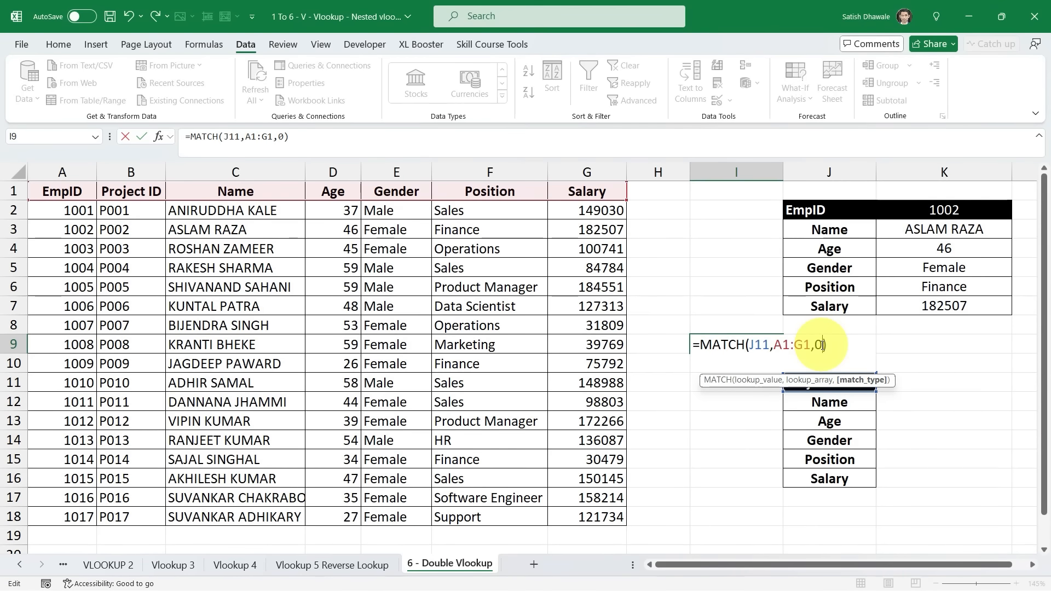
key("Return")
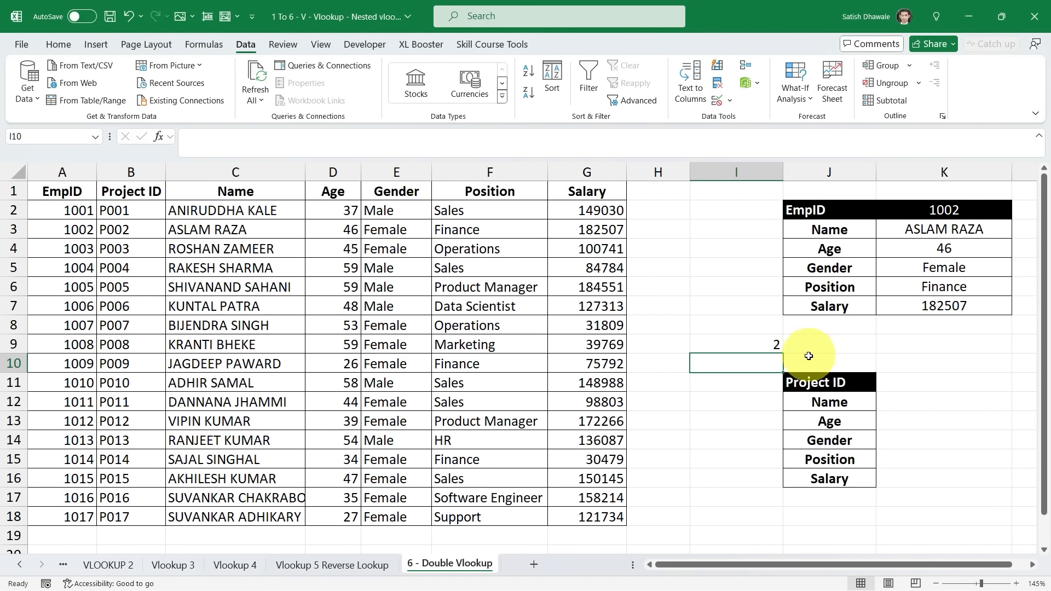
Compare the MATCH result in I9 with the column positions of the headers in A1:G1.
left_click_drag(73, 193, 588, 195)
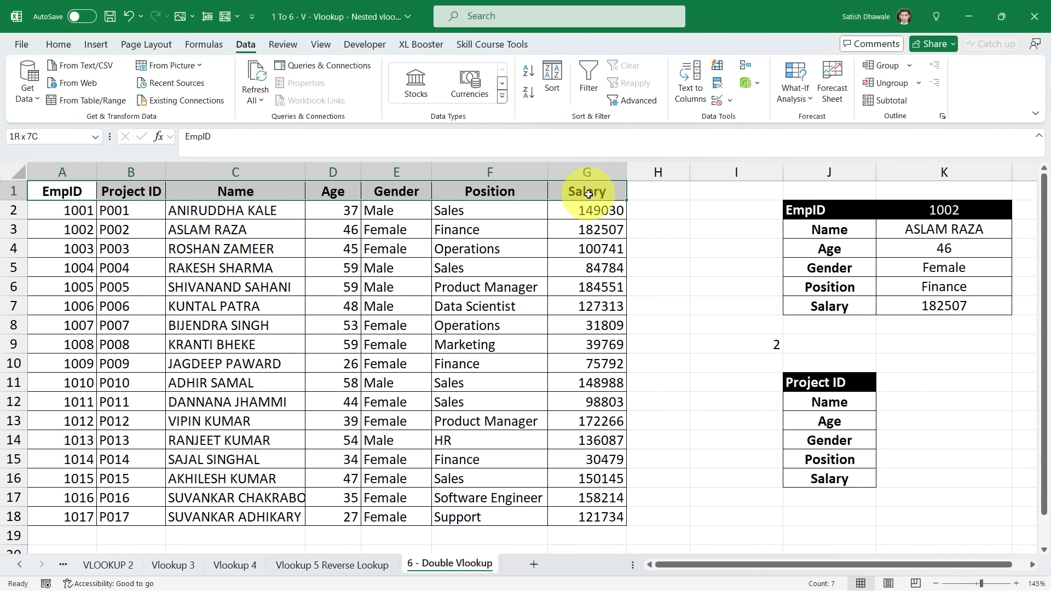
left_click(764, 346)
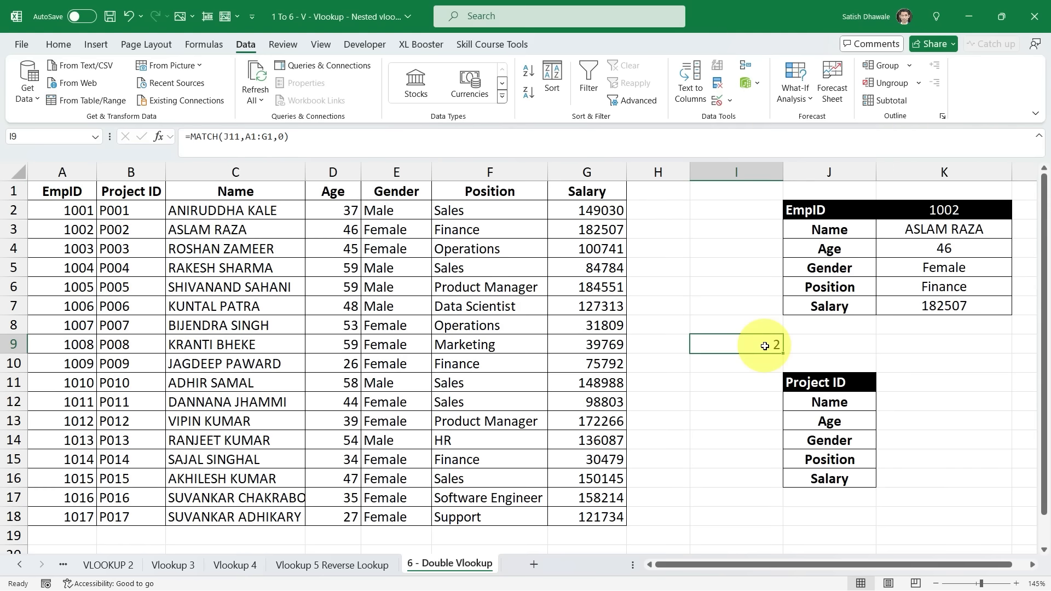
left_click(65, 173)
left_click(141, 173)
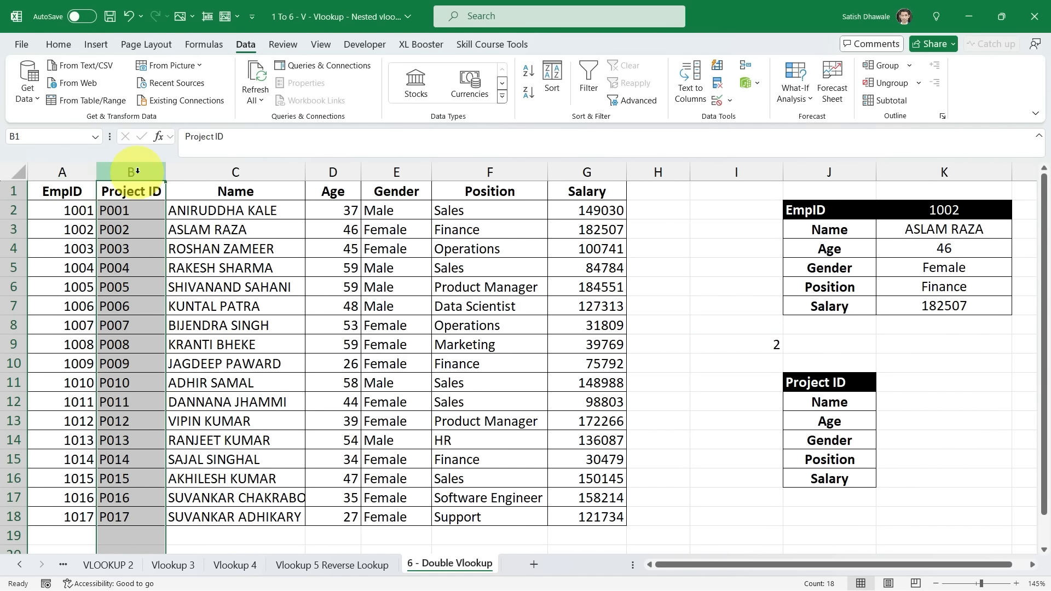
left_click_drag(71, 188, 605, 187)
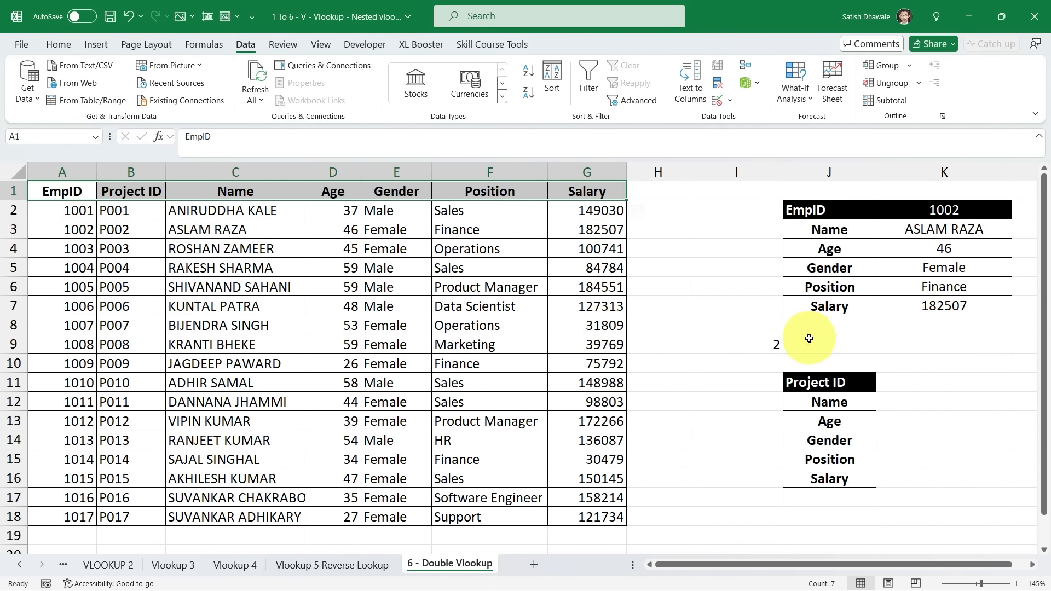
Alternate J11 between EmpID and Project ID to test the MATCH result in I9, ending on Project ID.
left_click(871, 384)
left_click(881, 385)
left_click(843, 398)
left_click(881, 385)
left_click(846, 406)
left_click(880, 383)
left_click(846, 398)
left_click(882, 387)
left_click(855, 406)
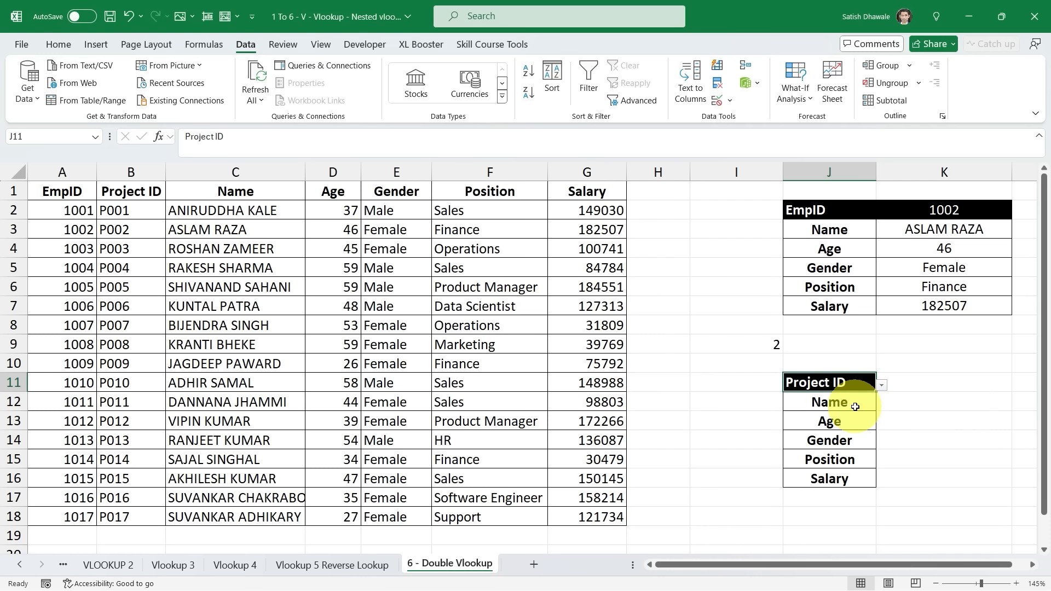
left_click(881, 385)
left_click(843, 398)
left_click(881, 386)
left_click(849, 408)
left_click(881, 384)
left_click(837, 399)
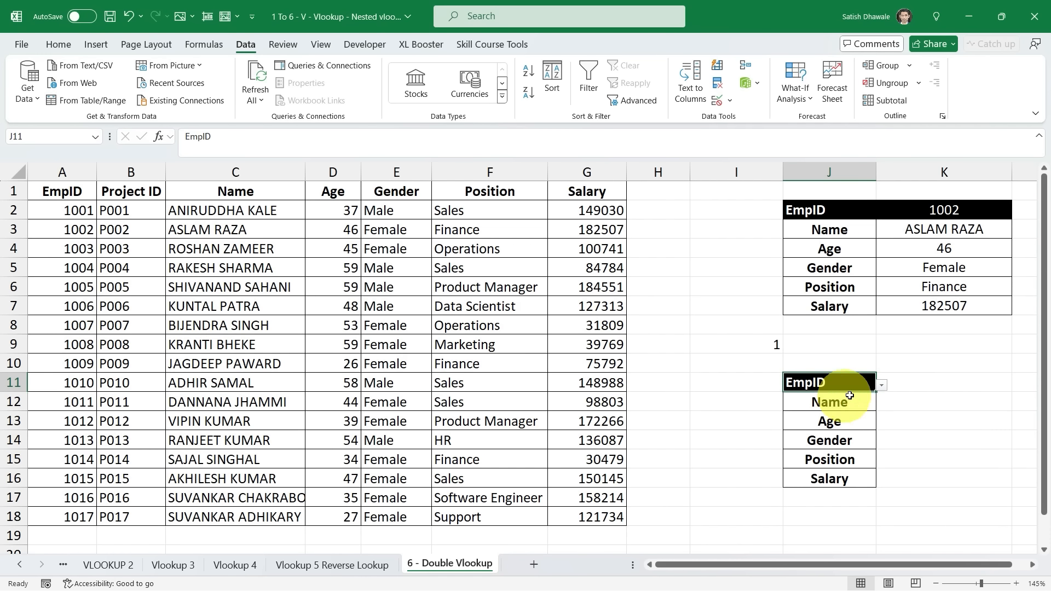
left_click(881, 385)
left_click(852, 408)
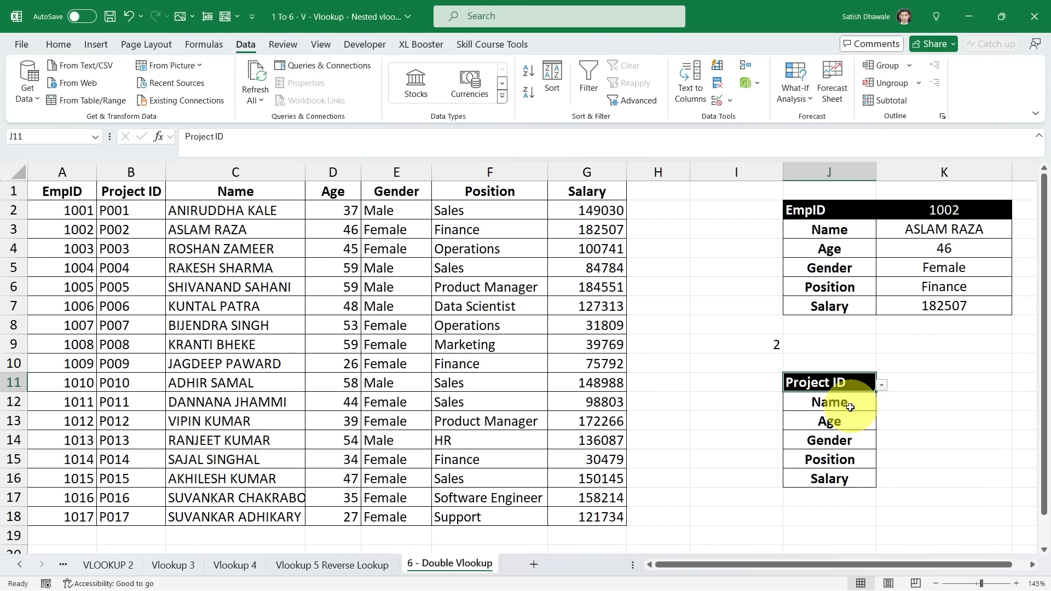
Recheck I9's MATCH formula against the order of the headers across A1:G1.
double_click(734, 341)
left_click_drag(79, 193, 539, 175)
left_click(82, 190)
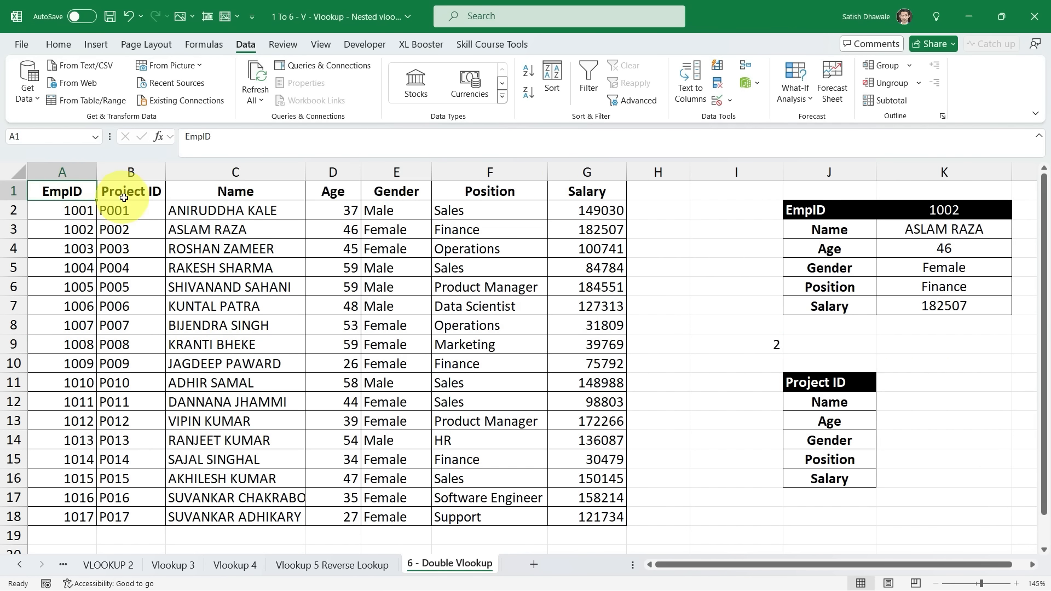
left_click(131, 193)
left_click(283, 197)
left_click_drag(82, 192, 596, 197)
Review I9's complete MATCH formula once more without changing it.
double_click(769, 345)
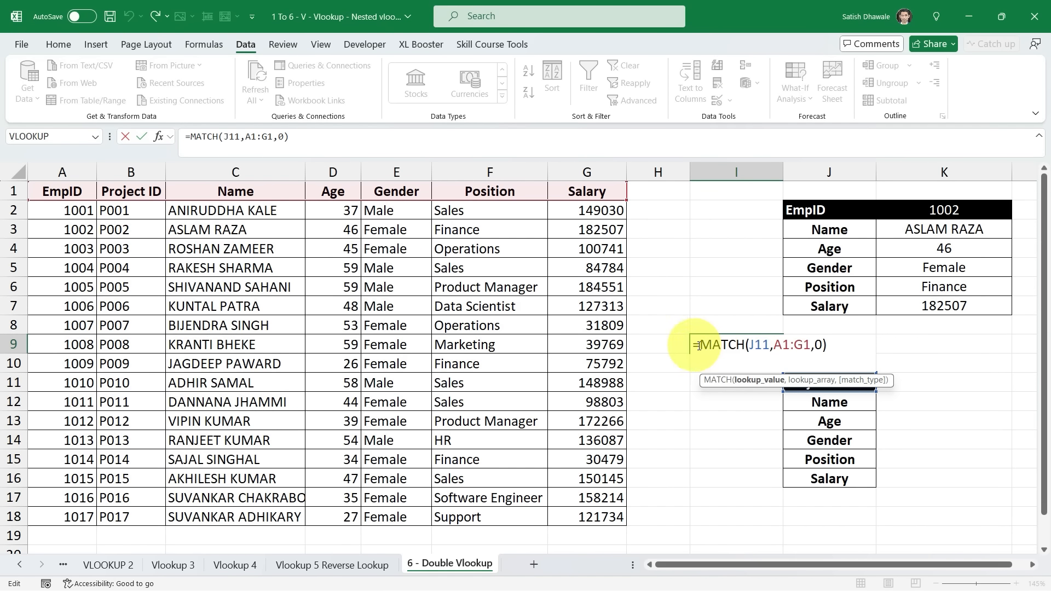
left_click_drag(699, 346, 837, 346)
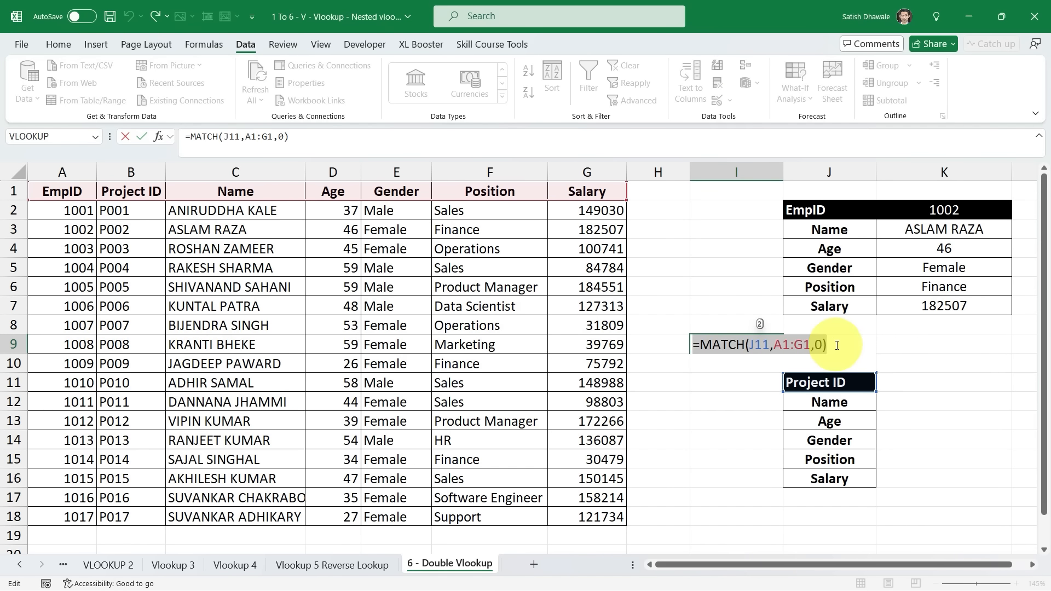
key("Escape")
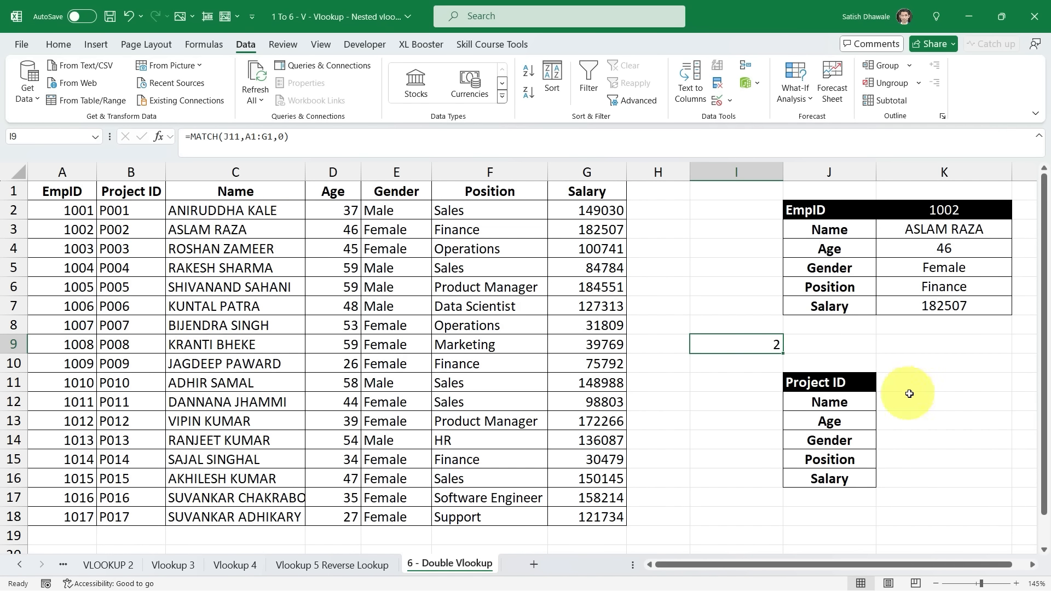
Enter an INDEX formula in K11 over A1:G18 with the row number left empty and column number 1.
left_click(931, 387)
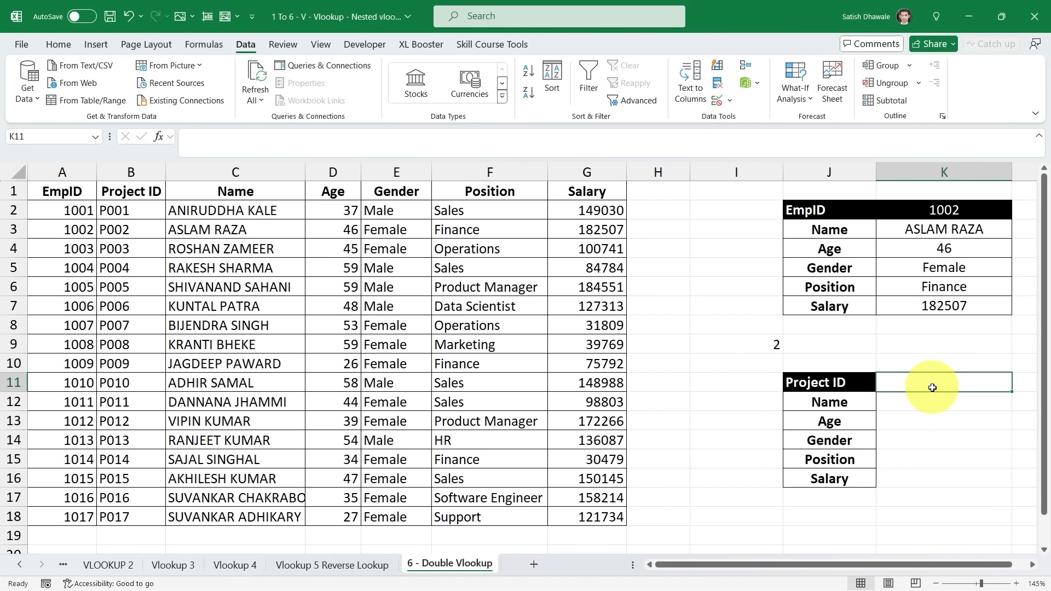
type("=in")
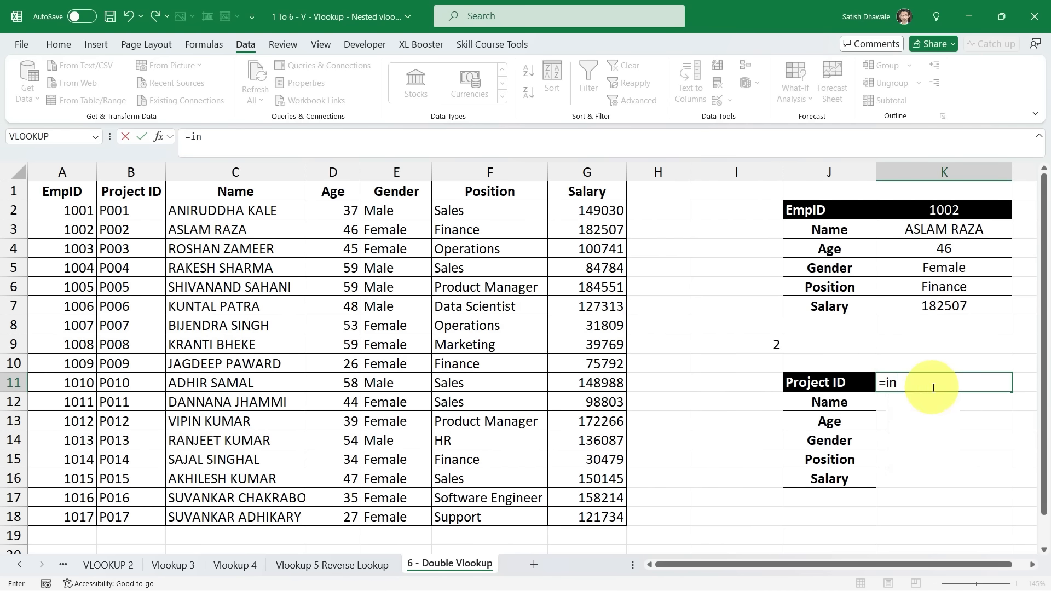
type("d")
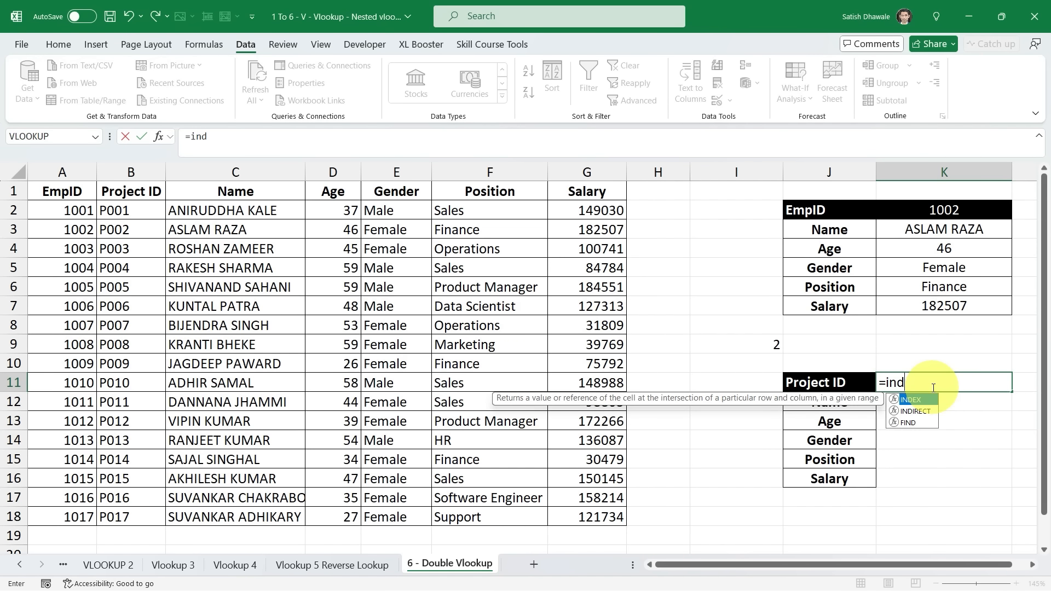
key("Tab")
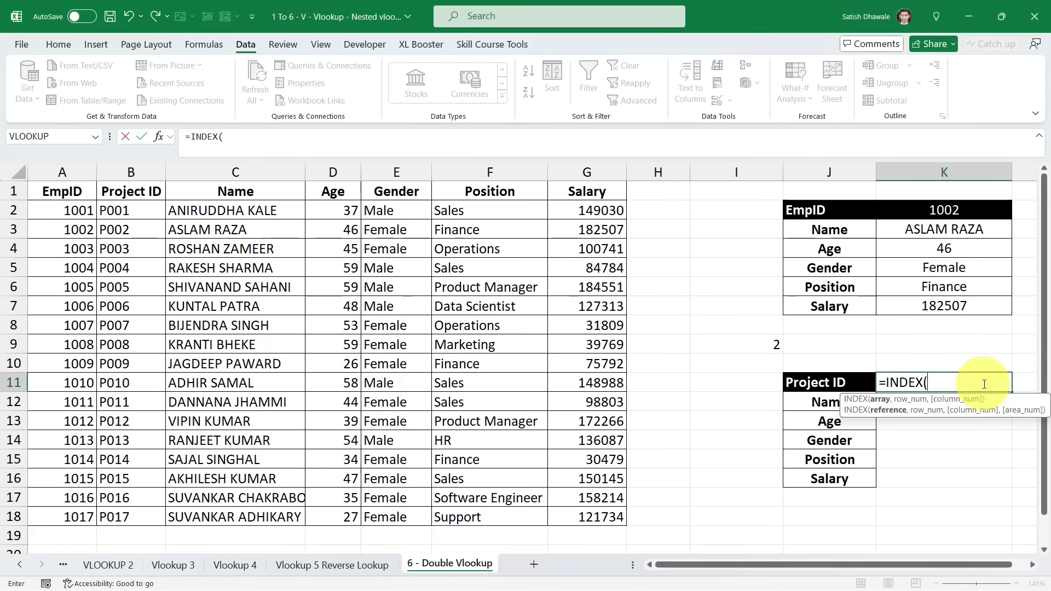
left_click_drag(77, 195, 584, 517)
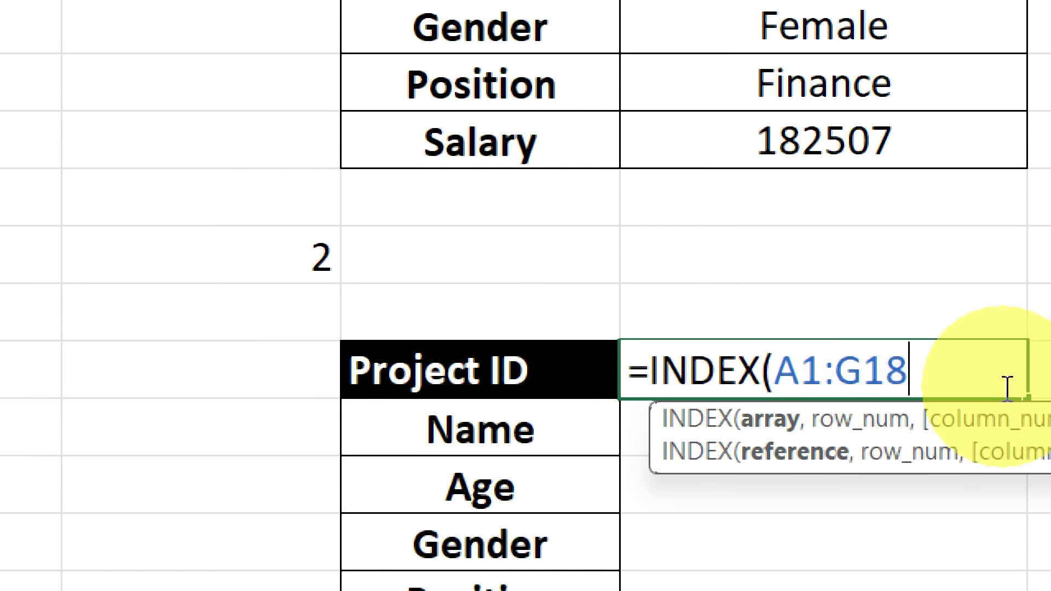
type(",")
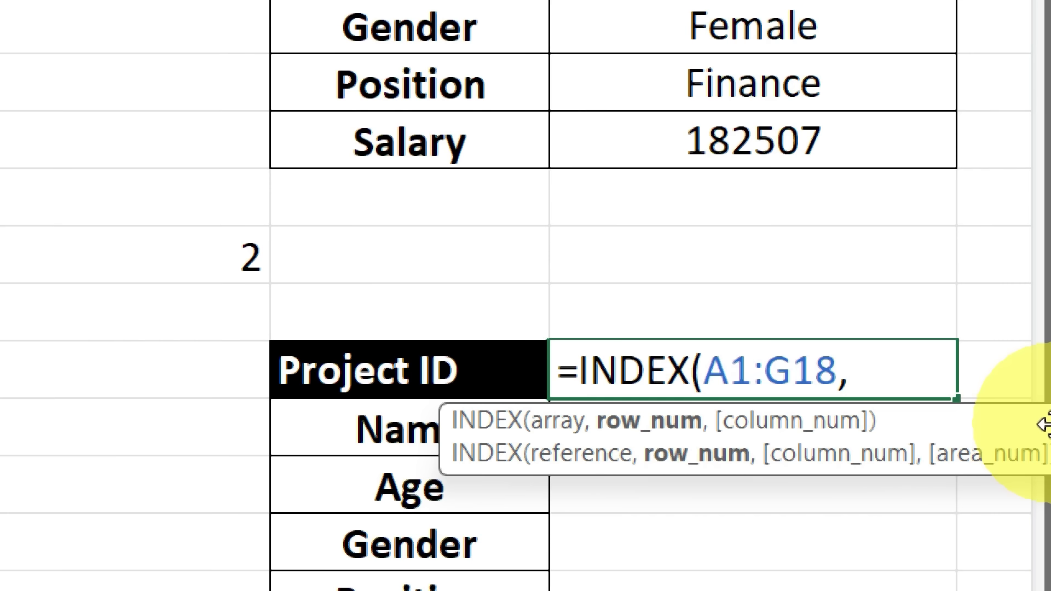
type(",")
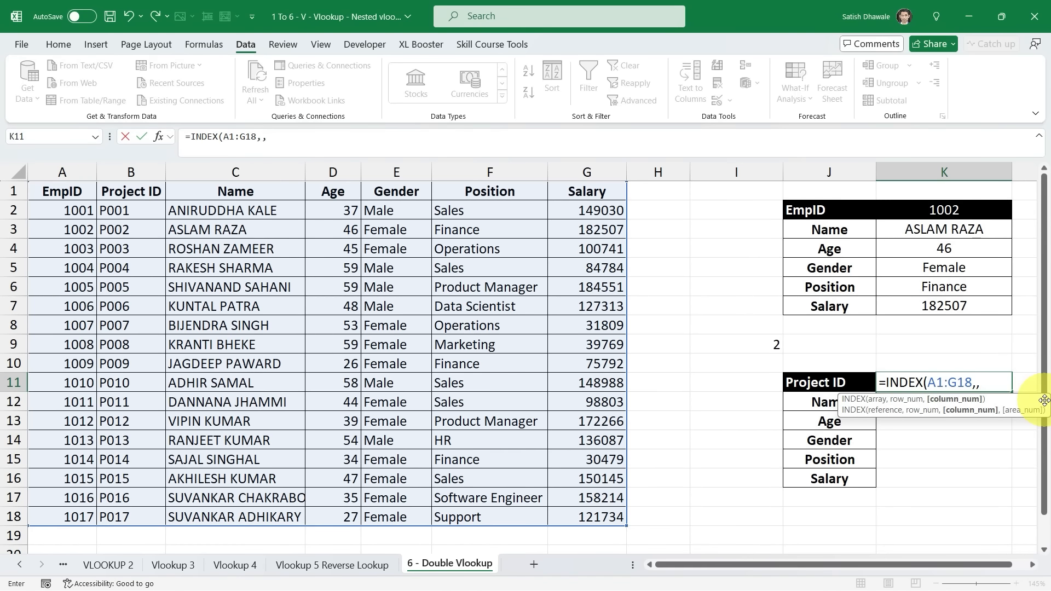
type("1")
key("Return")
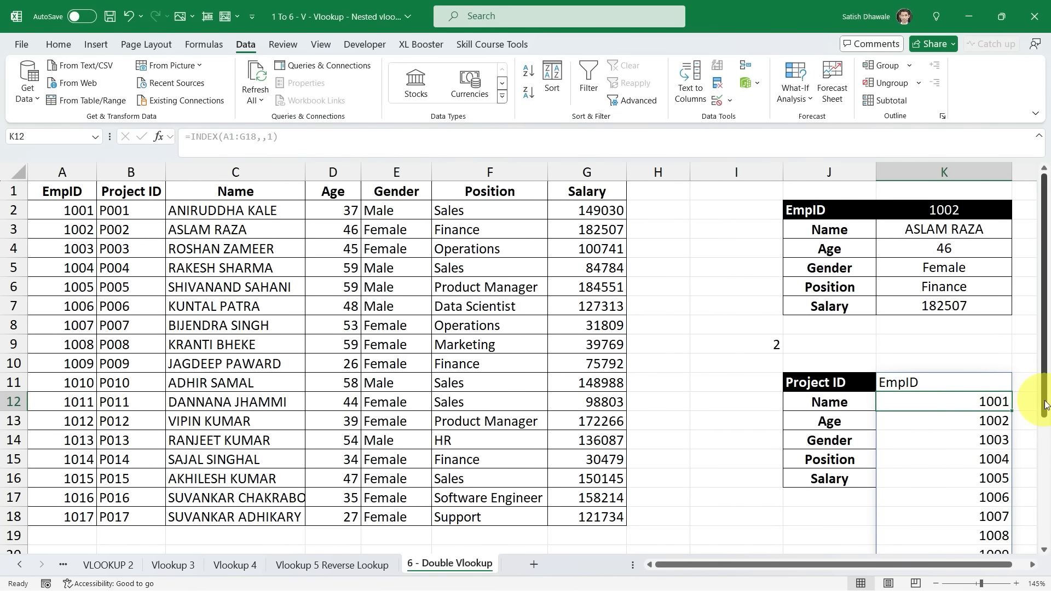
Compare the list spilled down from K11 with the EmpID column of the employee table, through to its last entry.
left_click_drag(84, 187, 581, 514)
left_click(950, 382)
double_click(957, 383)
left_click_drag(929, 382, 964, 382)
key("Escape")
left_click_drag(87, 201, 77, 309)
scroll(957, 376, "down", 4)
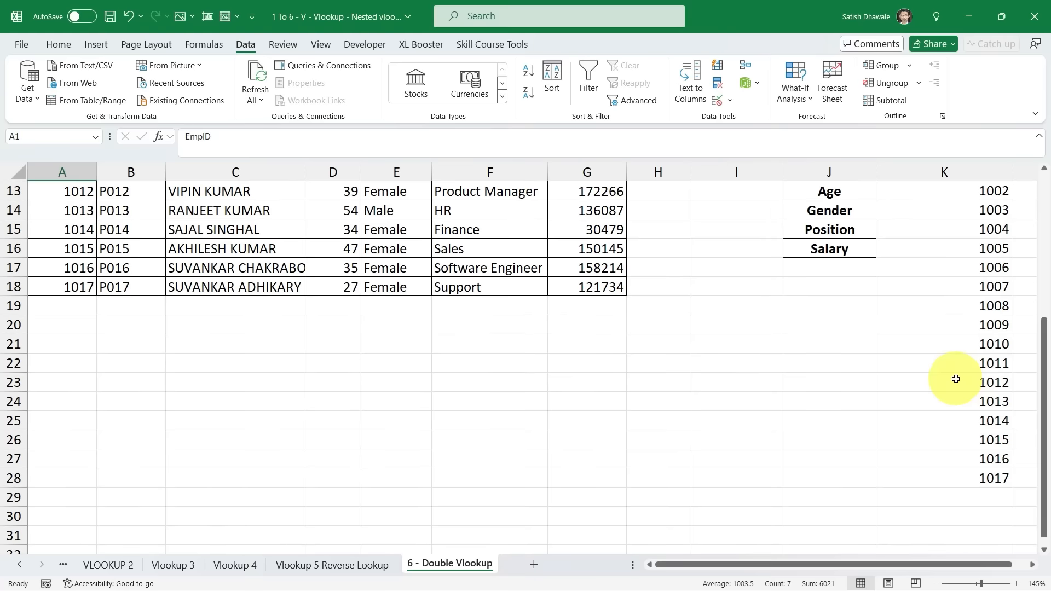
scroll(957, 376, "up", 2)
left_click(1033, 568)
left_click(1033, 568)
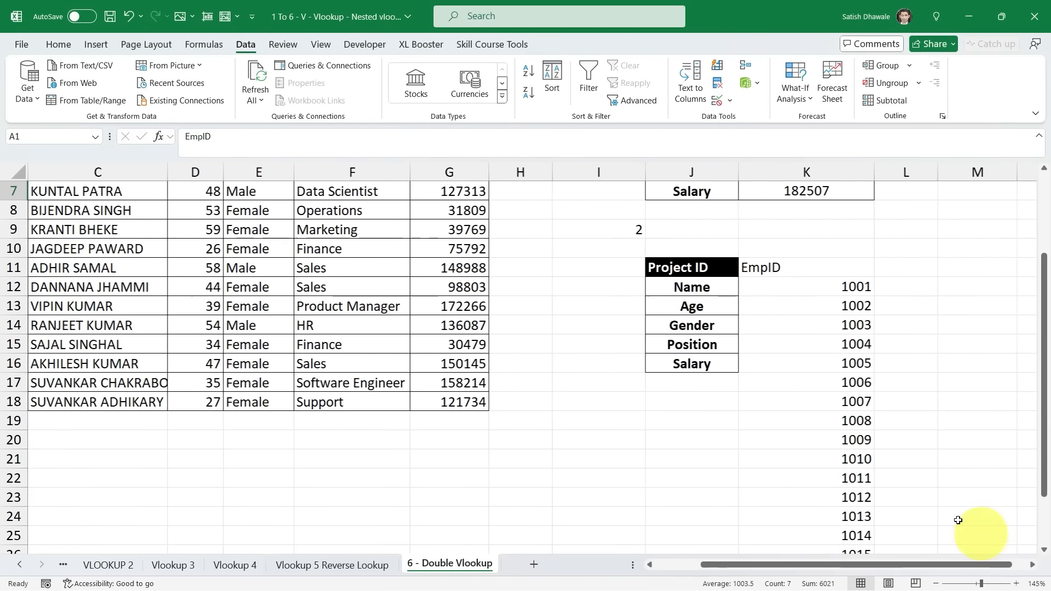
scroll(802, 355, "down", 1)
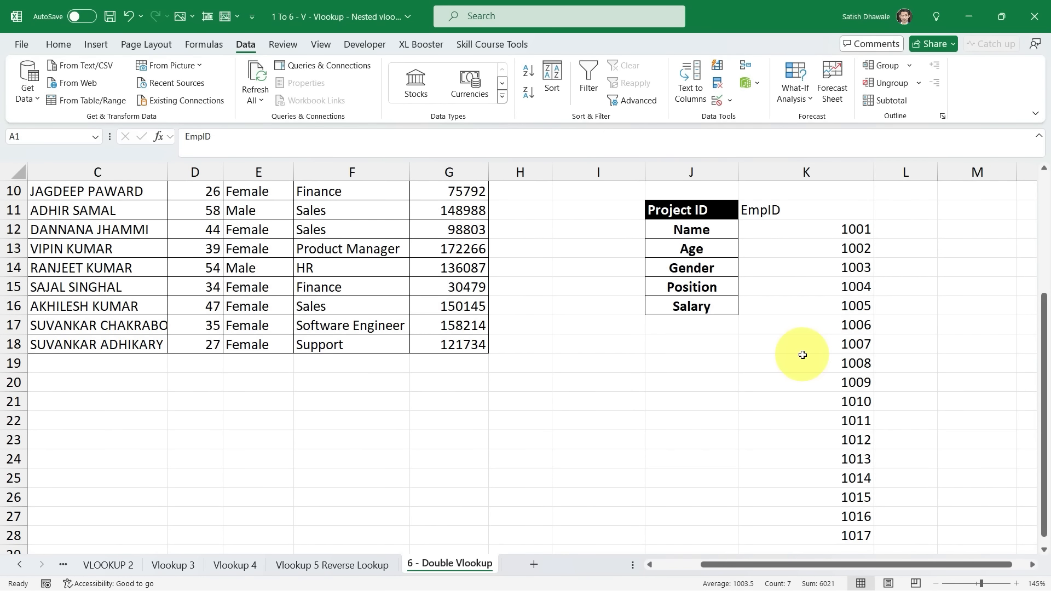
Examine K11's INDEX formula, including its empty row number and its column number argument, leaving it as is.
left_click(838, 216)
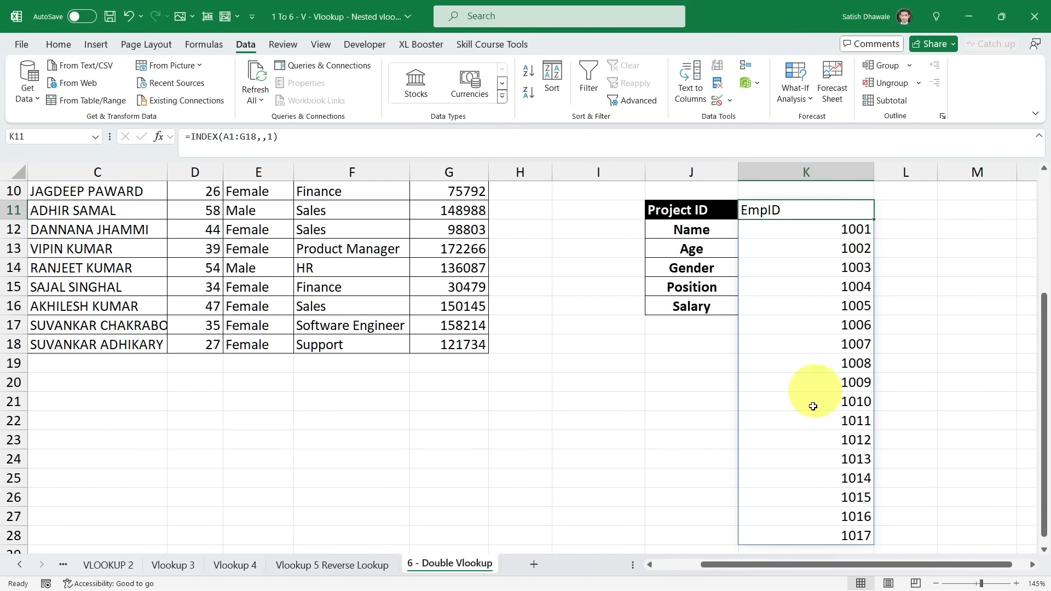
double_click(801, 209)
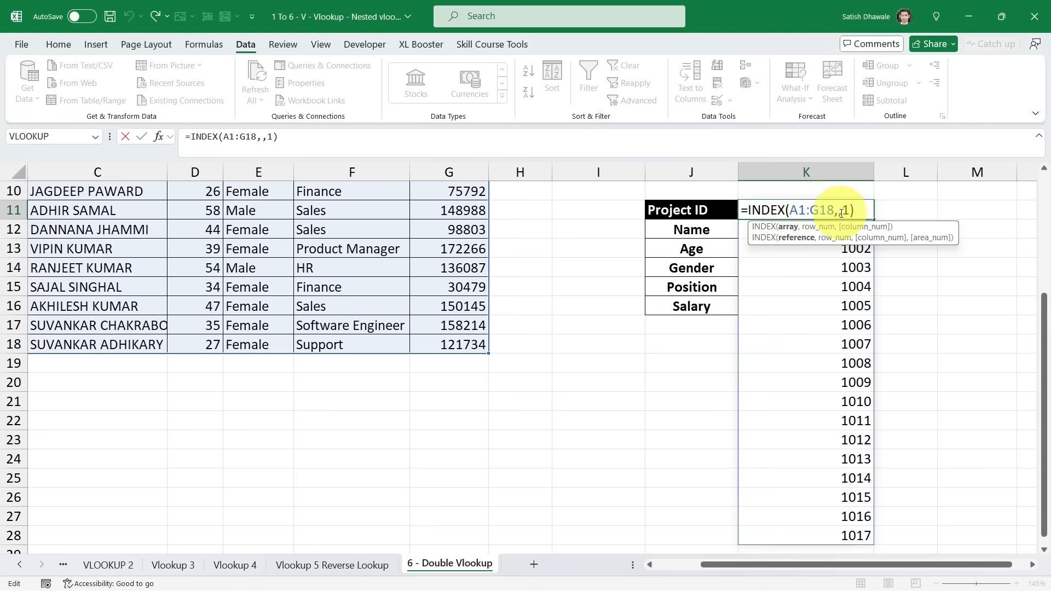
left_click_drag(848, 209, 688, 208)
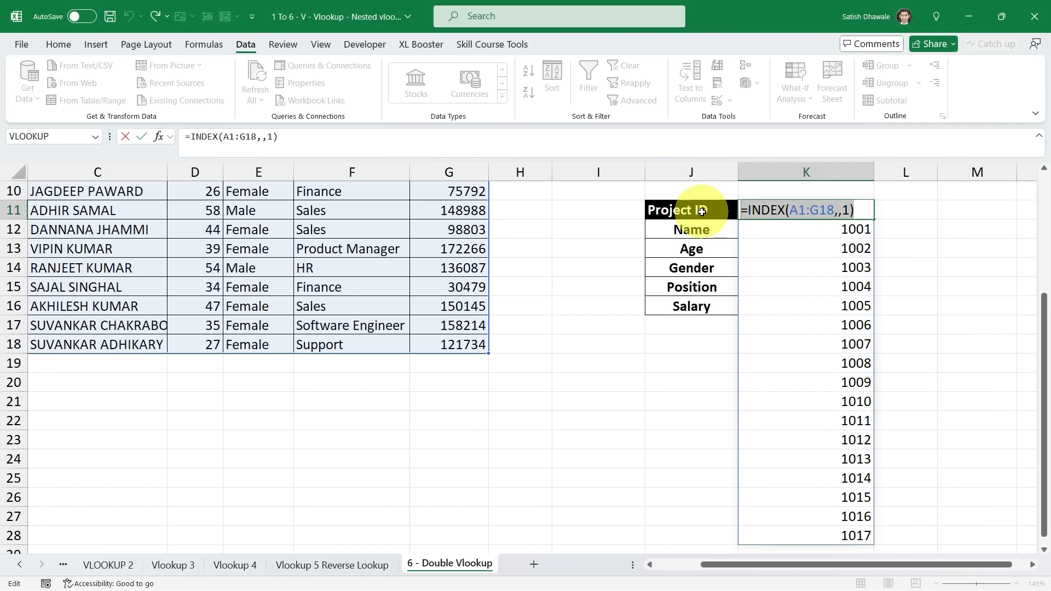
left_click(848, 208)
key("Left")
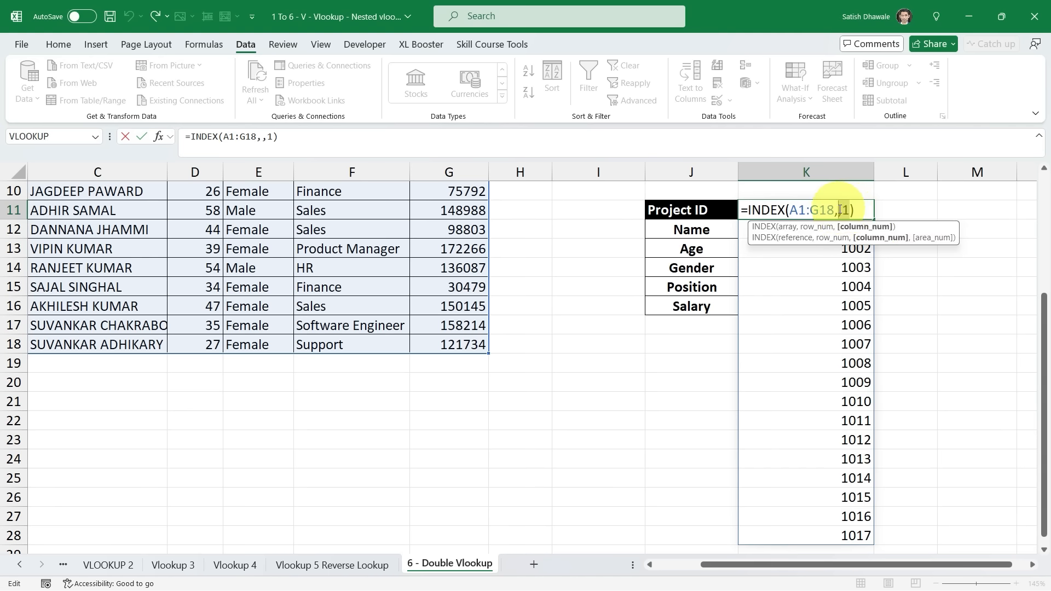
key("Escape")
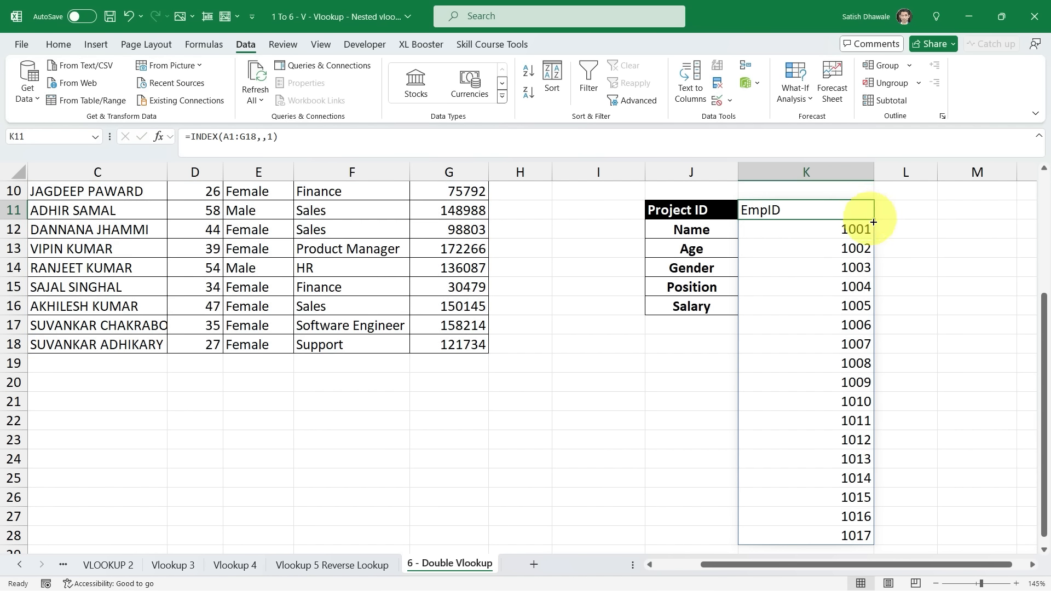
Copy the INDEX formula text from K11 and enter it in H21 as a test.
double_click(799, 211)
left_click_drag(861, 206, 680, 211)
key("ctrl+c")
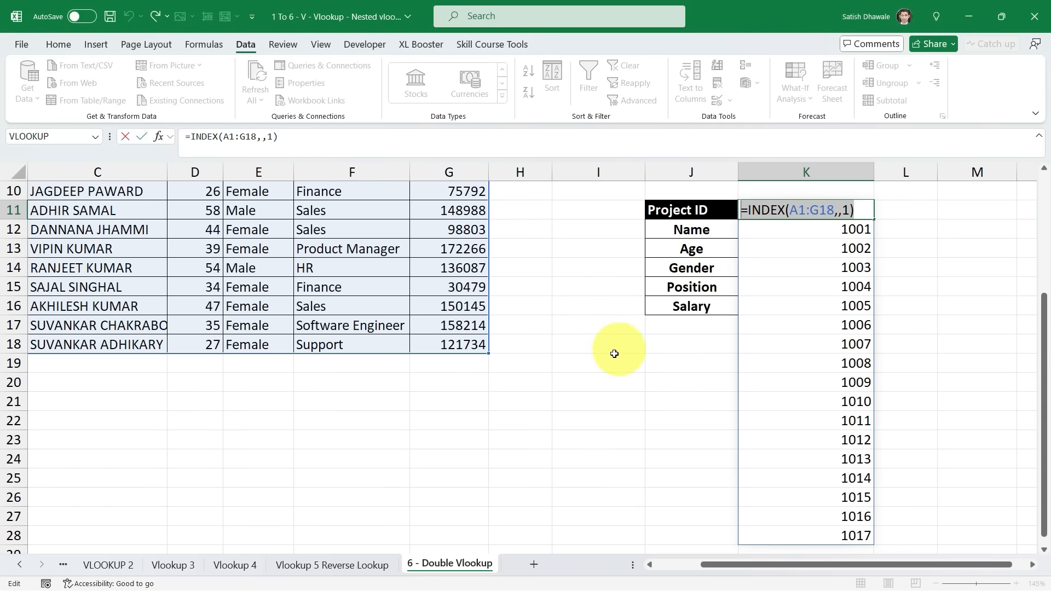
key("Escape")
left_click(518, 404)
double_click(516, 403)
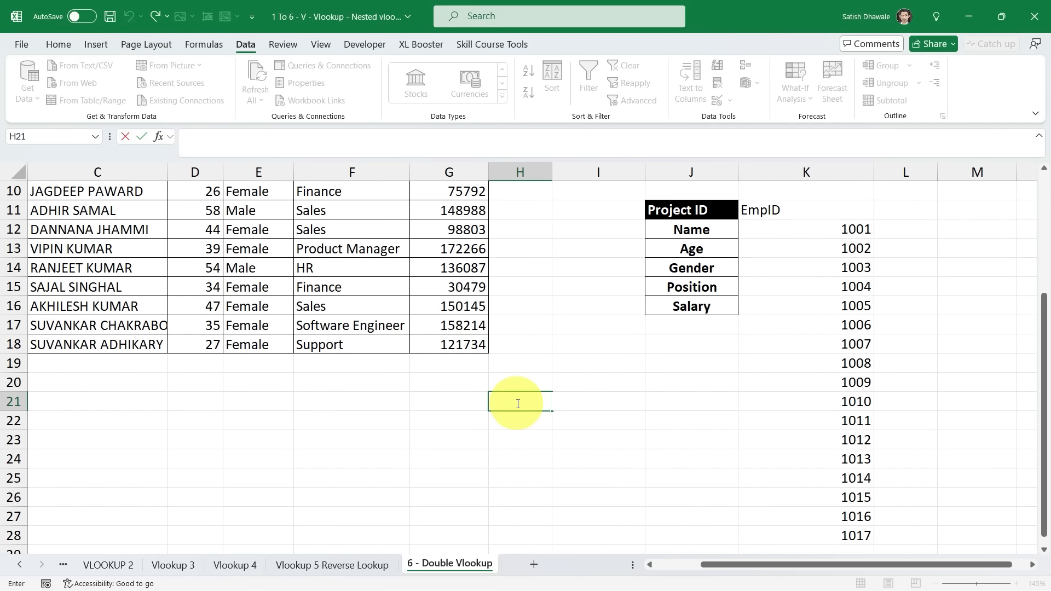
key("ctrl+v")
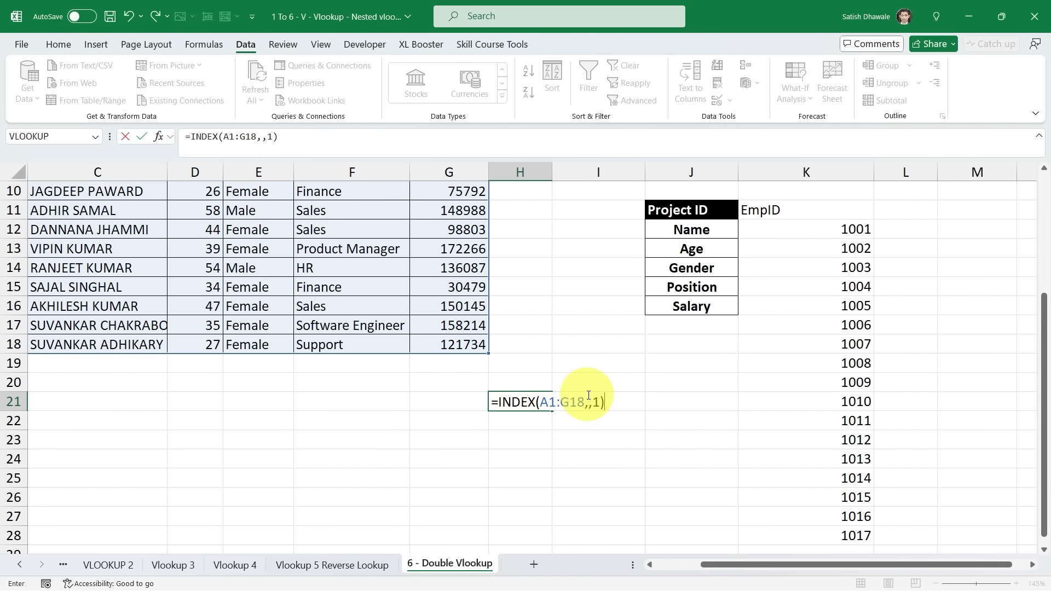
key("ctrl+Return")
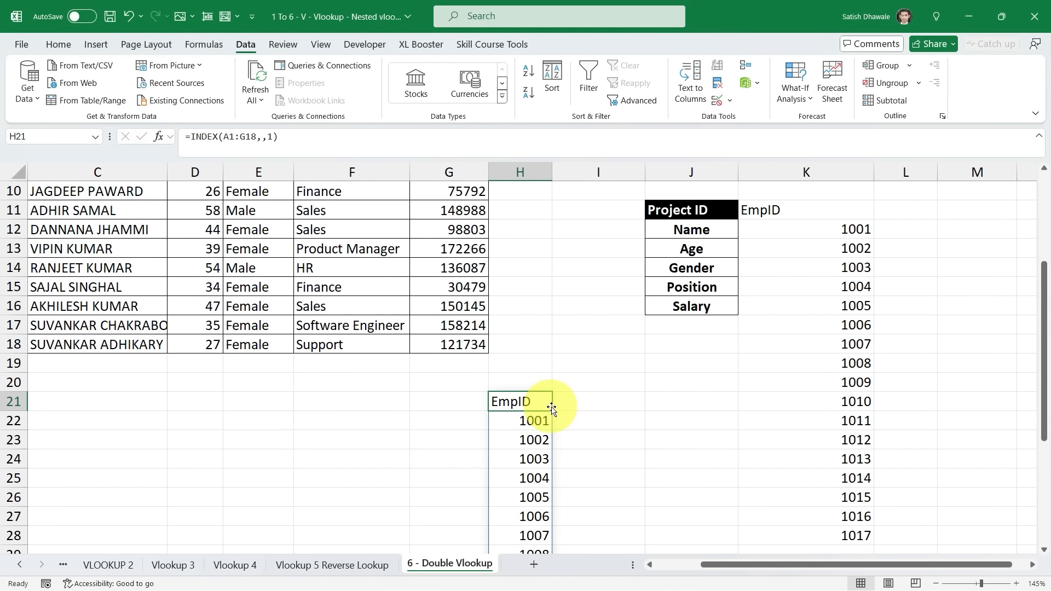
Try filling H21's INDEX formula down to H27, inspect it, and undo both the fill and the test formula.
left_click_drag(552, 411, 535, 515)
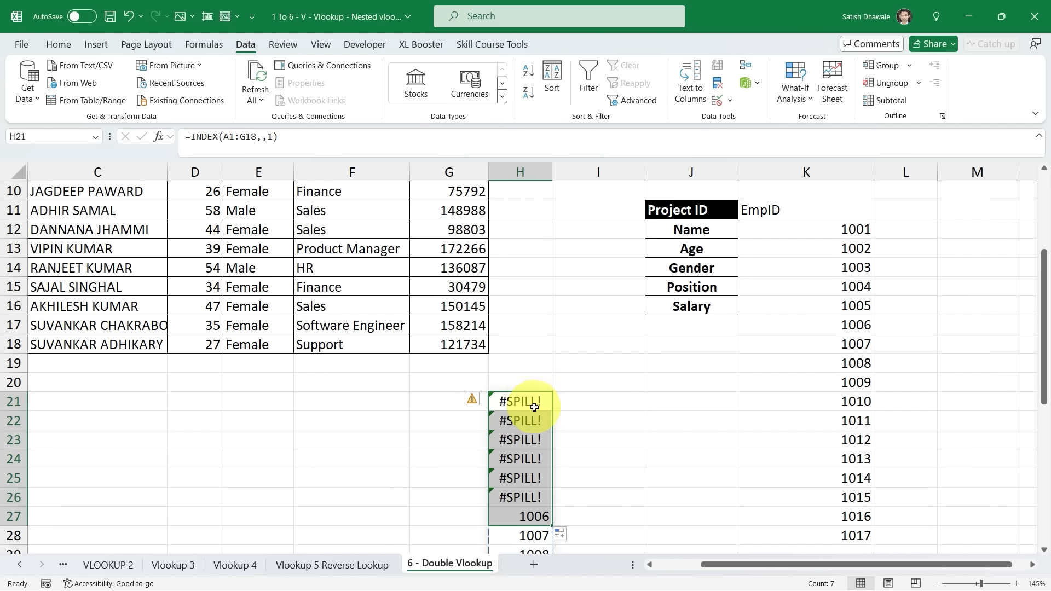
key("F2")
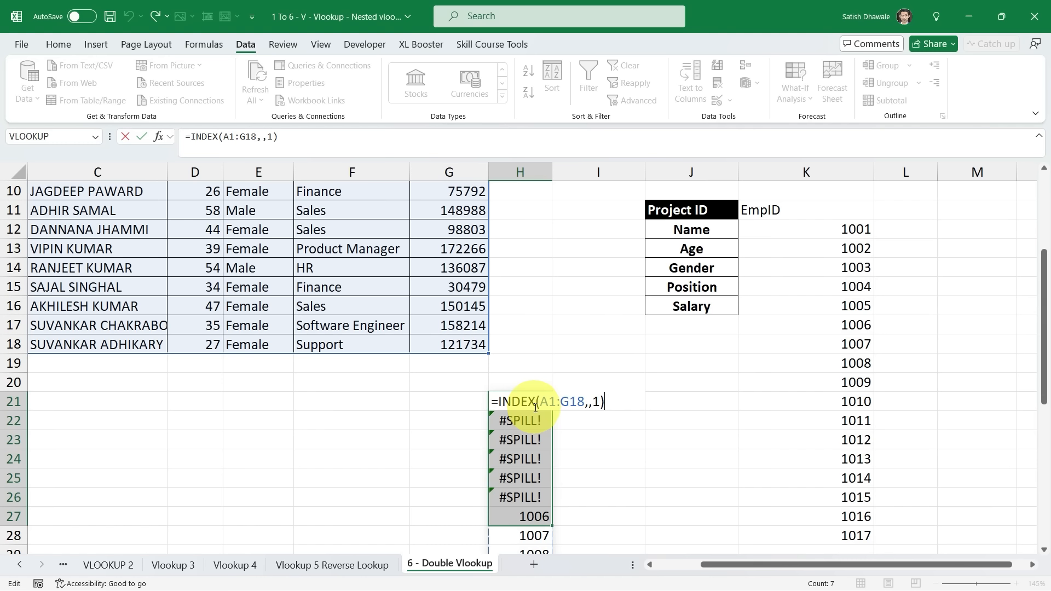
key("Escape")
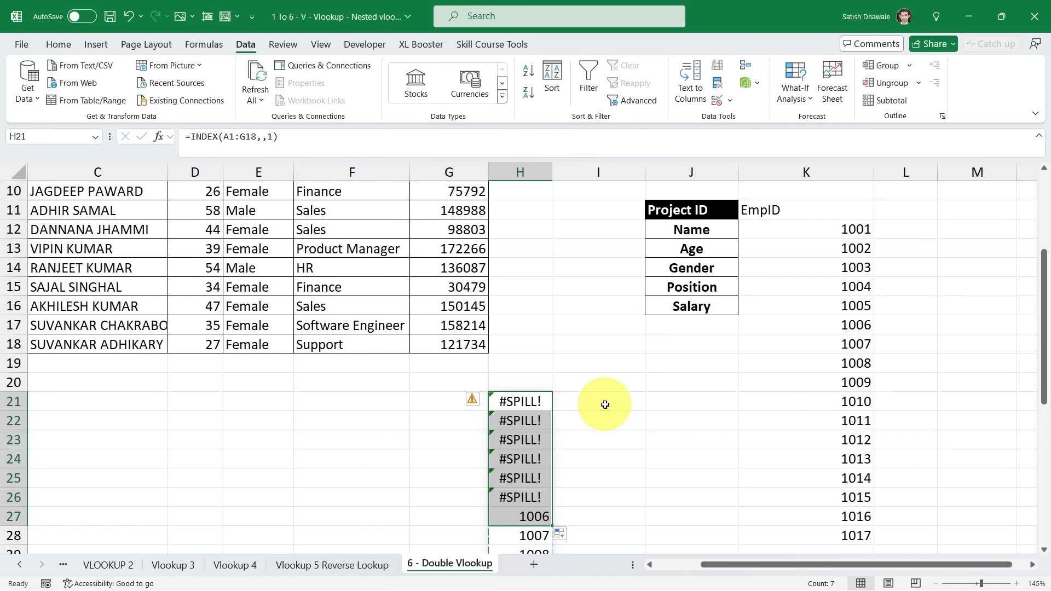
key("ctrl+z")
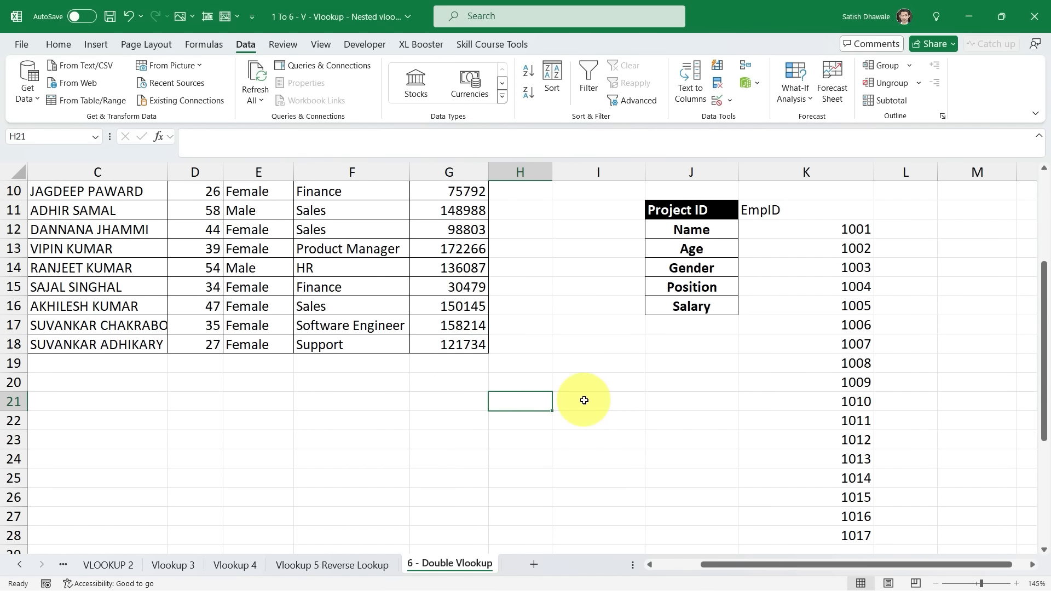
Set the column number in K11's INDEX formula to 2 and compare the spilled list with the table's Project ID column.
scroll(732, 288, "up", 1)
double_click(816, 265)
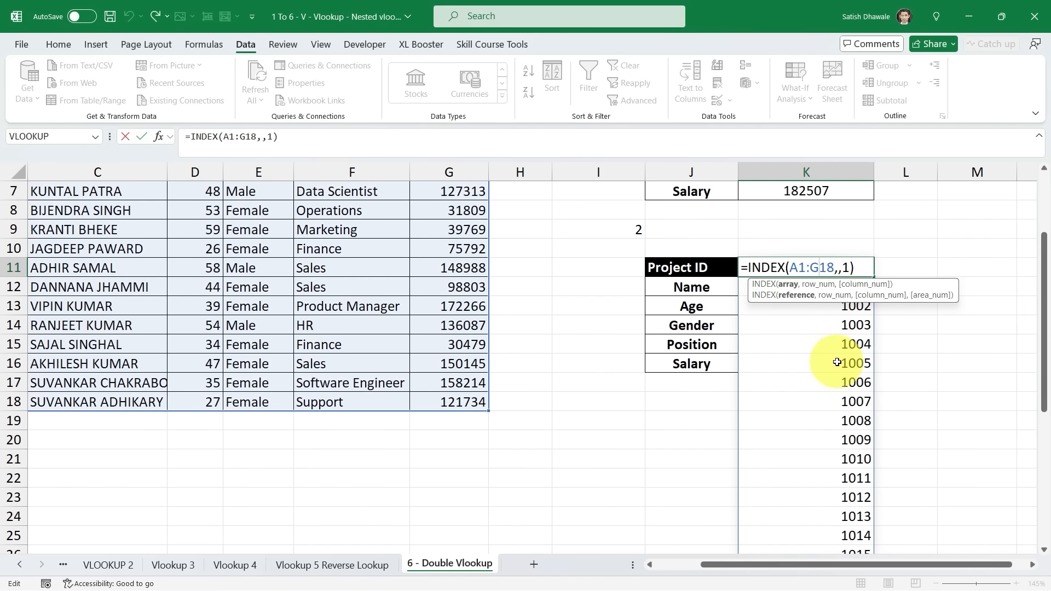
left_click_drag(793, 266, 874, 268)
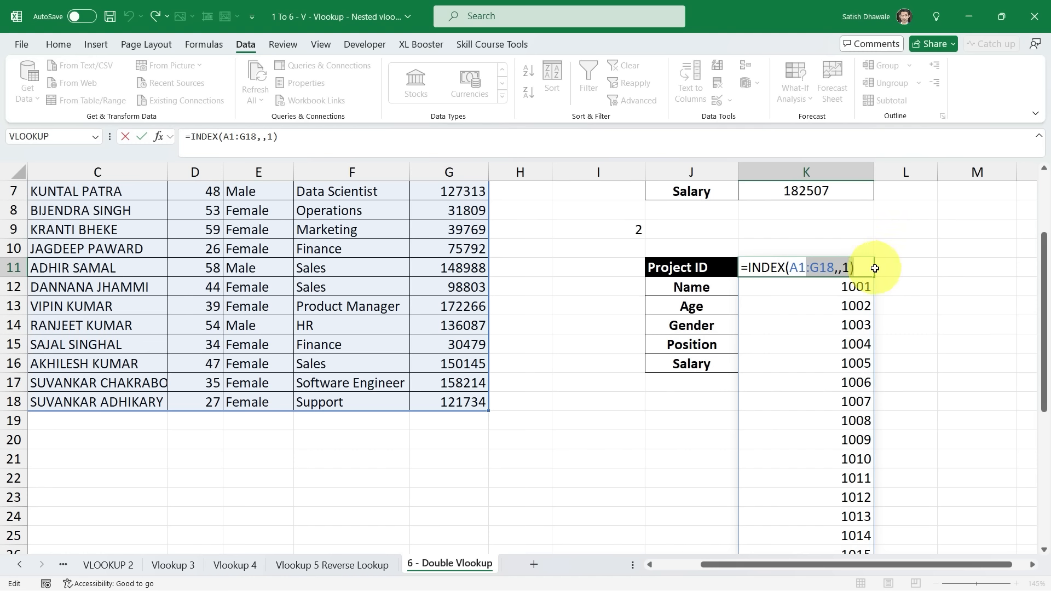
left_click(867, 270)
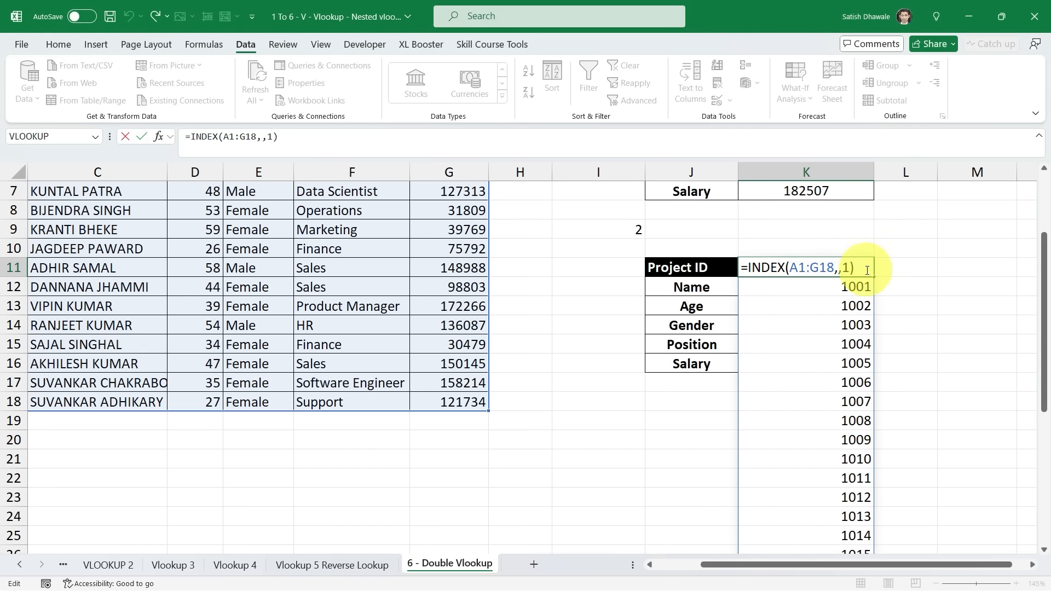
double_click(845, 265)
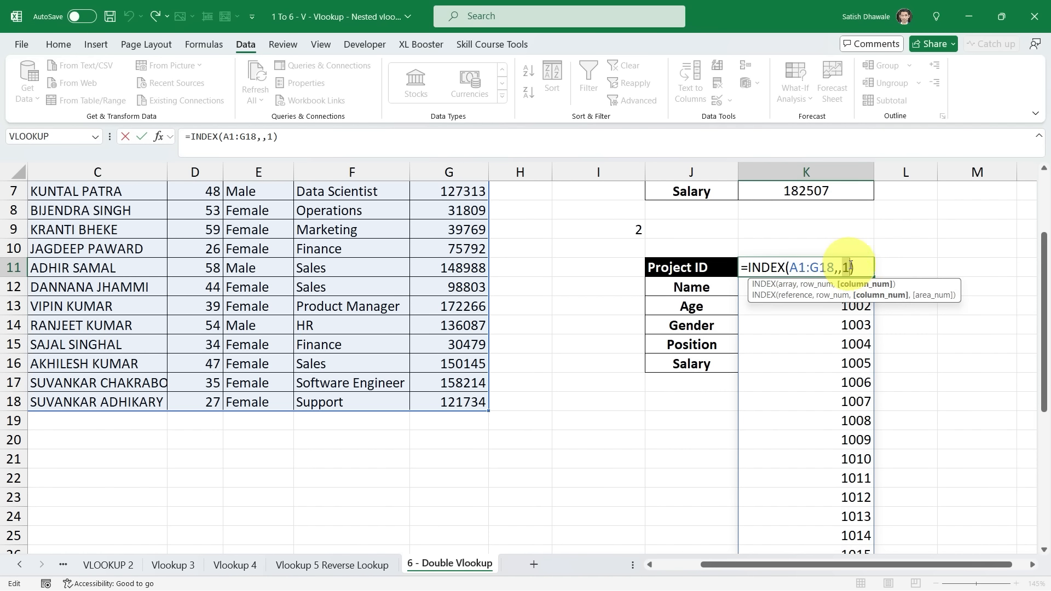
type("2")
key("Return")
scroll(563, 340, "up", 2)
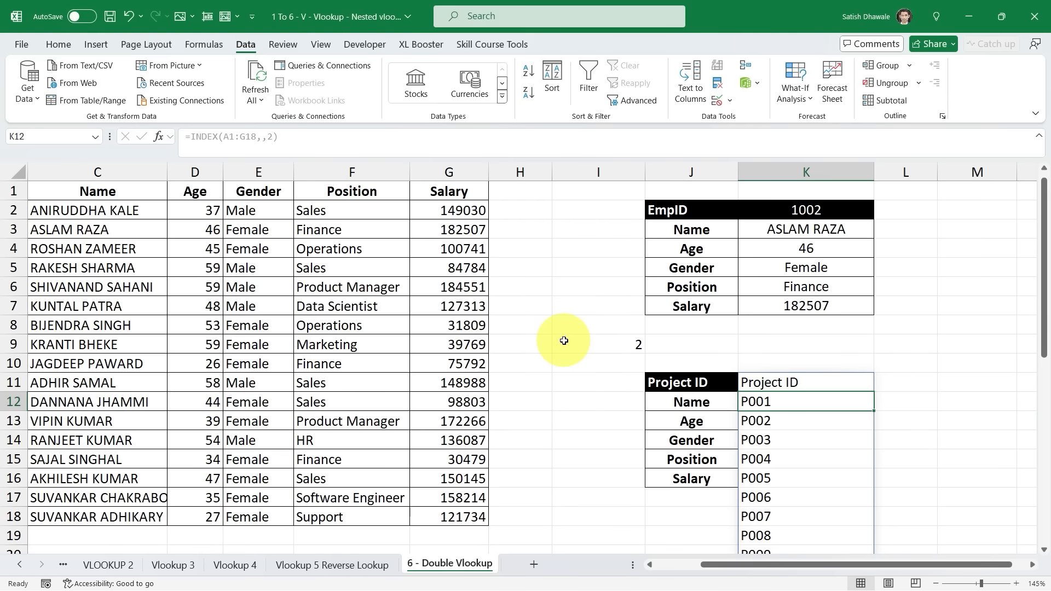
left_click_drag(520, 340, 2, 323)
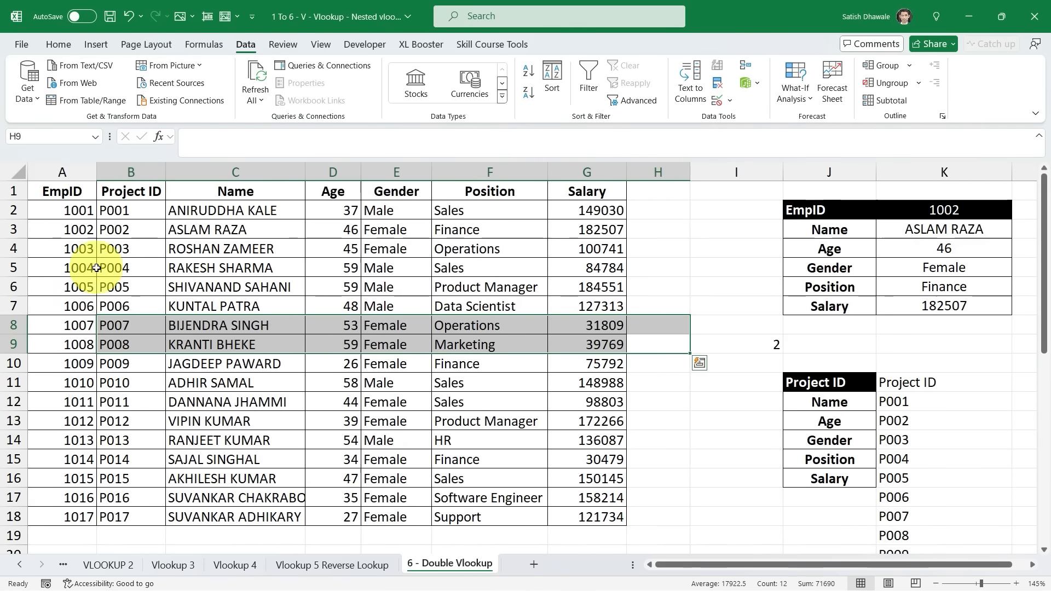
left_click(132, 191)
Try column number 3 in K11's INDEX formula, and return it to 2.
left_click(926, 385)
double_click(926, 385)
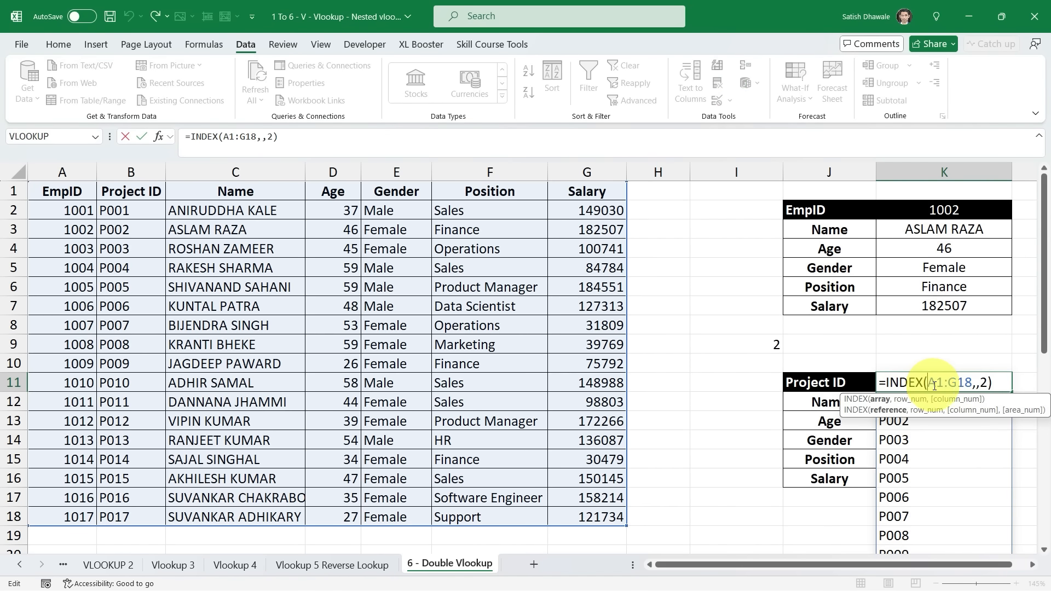
left_click(989, 382)
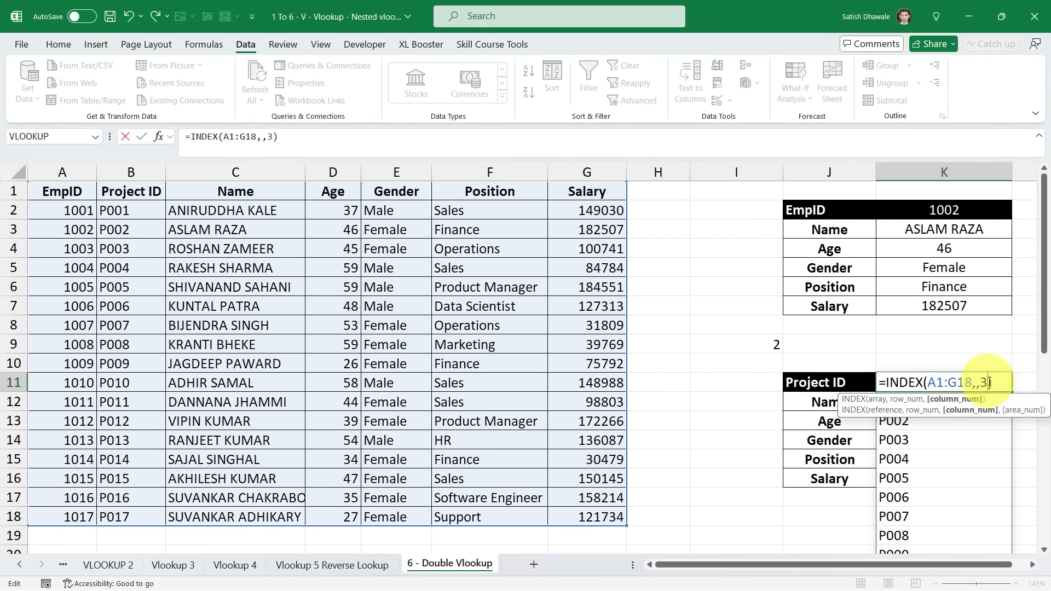
key("Return")
double_click(988, 382)
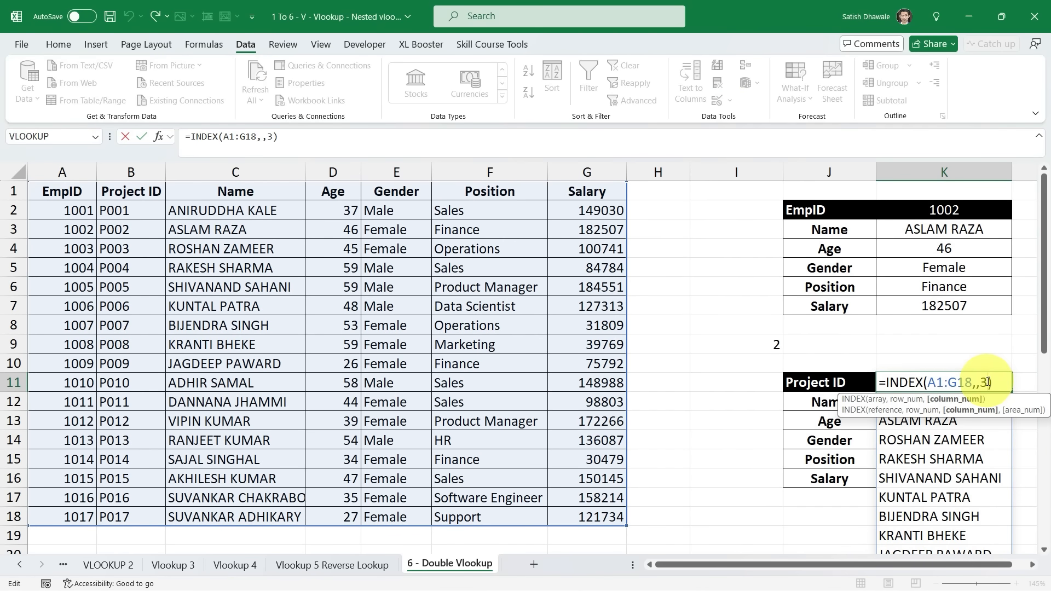
key("Return")
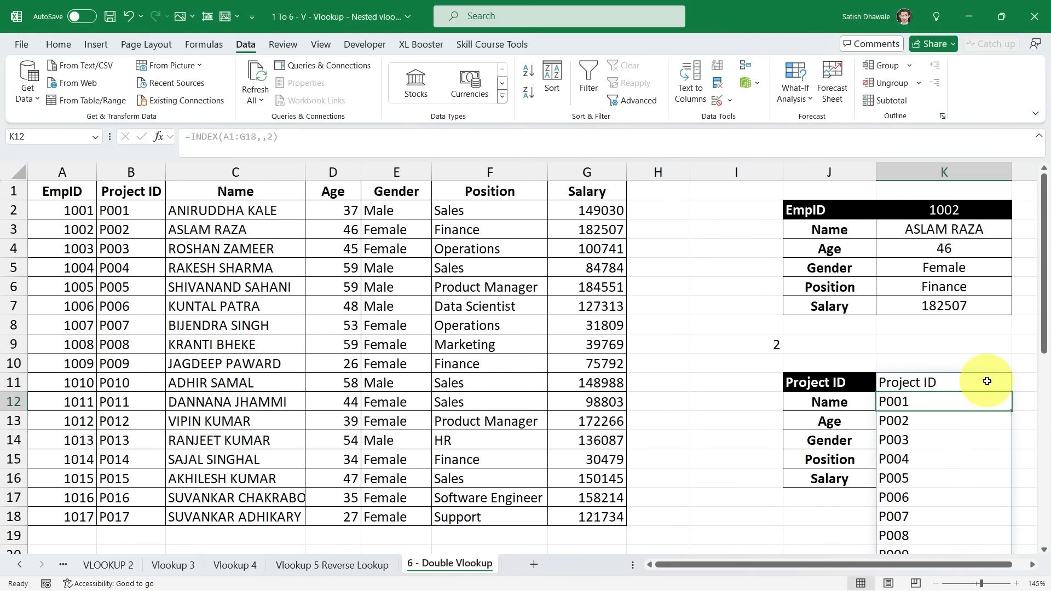
Set the column number in K11's INDEX formula to 1.
double_click(986, 381)
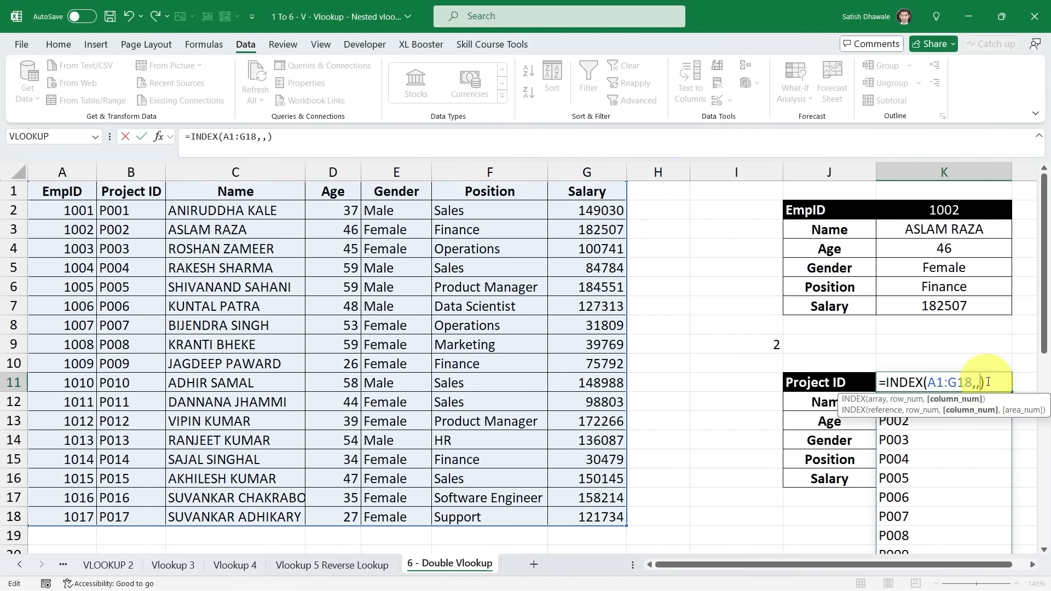
type("1")
key("Return")
left_click(987, 381)
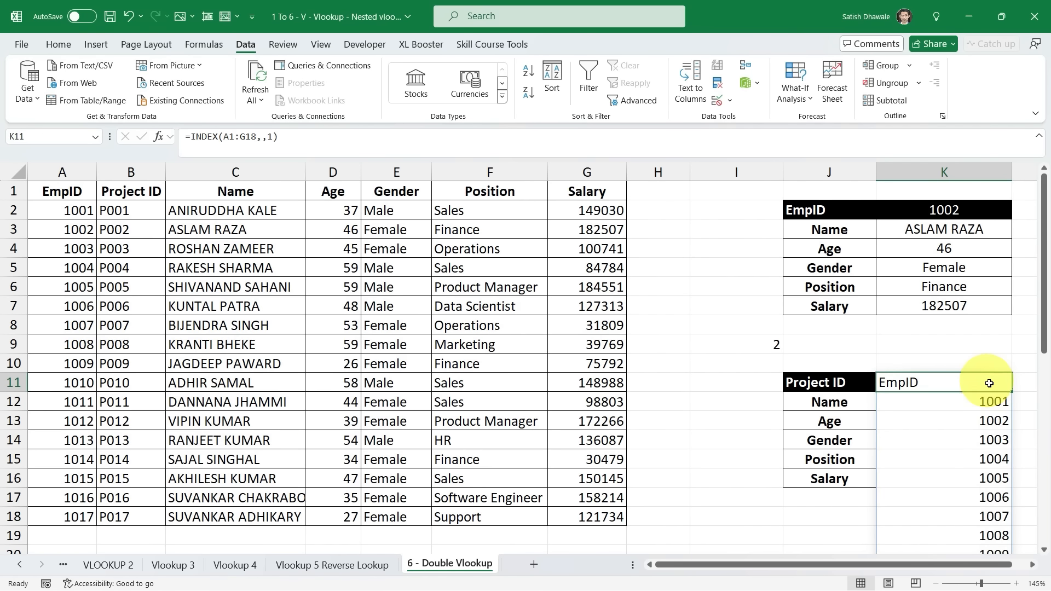
Copy the MATCH formula text from I9 without its equals sign, leaving the cell as is.
left_click(1043, 565)
left_click(1043, 566)
double_click(596, 342)
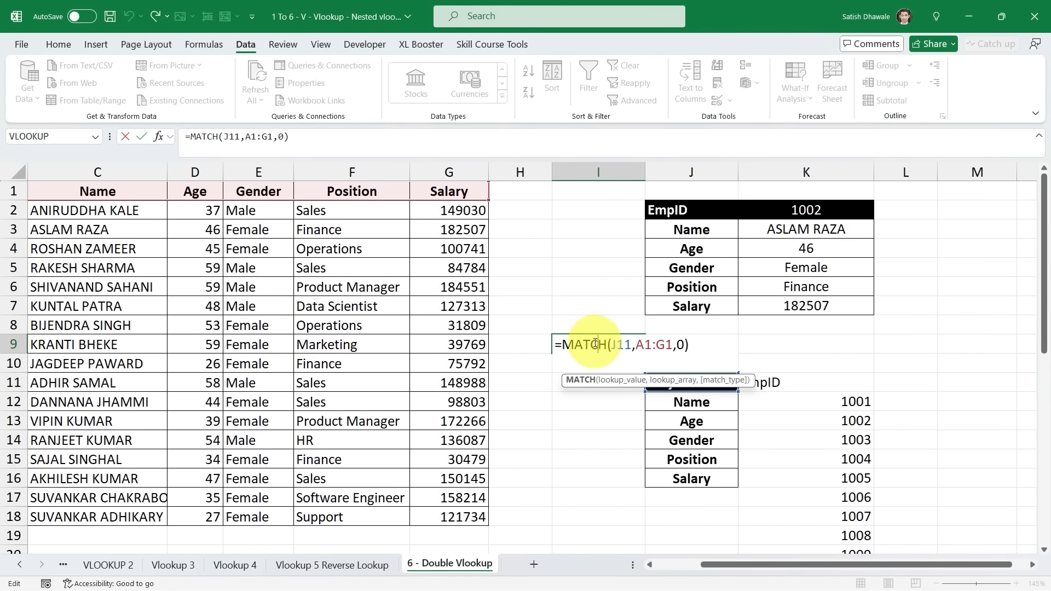
left_click_drag(562, 345, 774, 347)
key("ctrl+c")
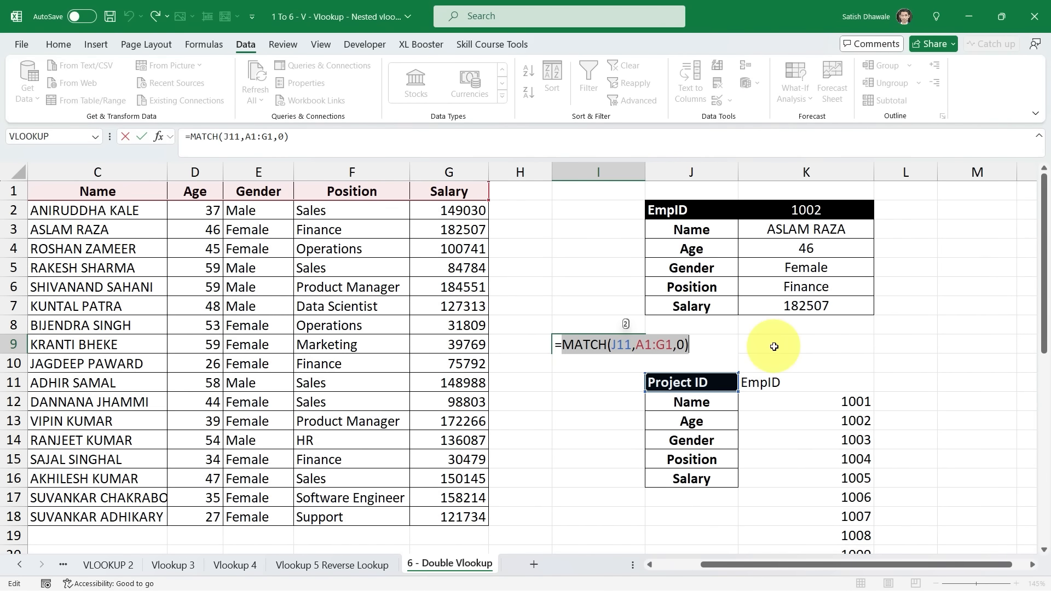
key("Escape")
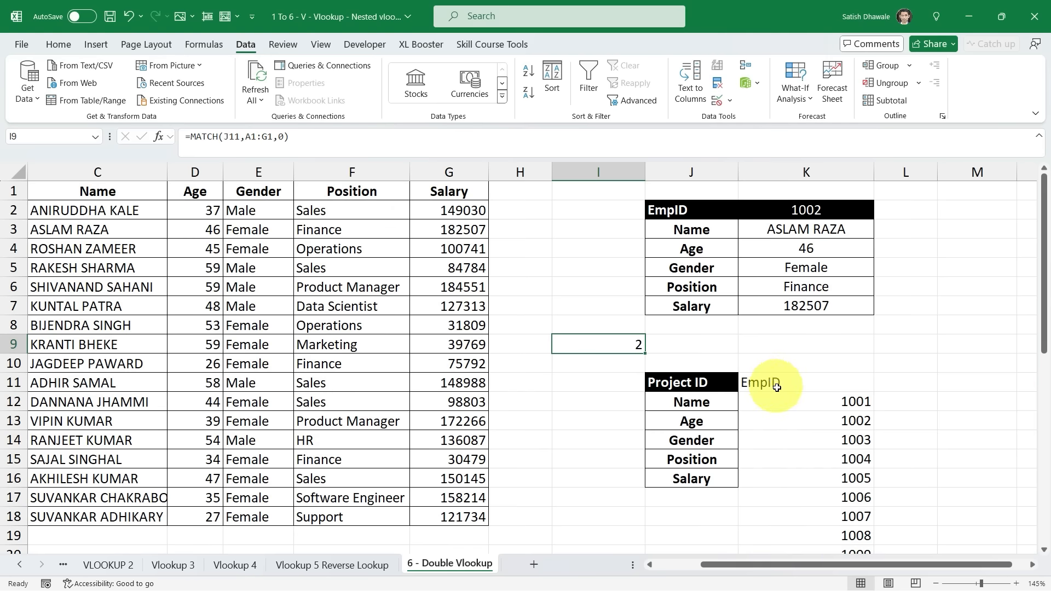
double_click(635, 346)
key("Escape")
Replace the column number in K11's INDEX formula with the copied MATCH(J11,A1:G1,0) and clear the helper formula in I9.
left_click(803, 382)
double_click(804, 382)
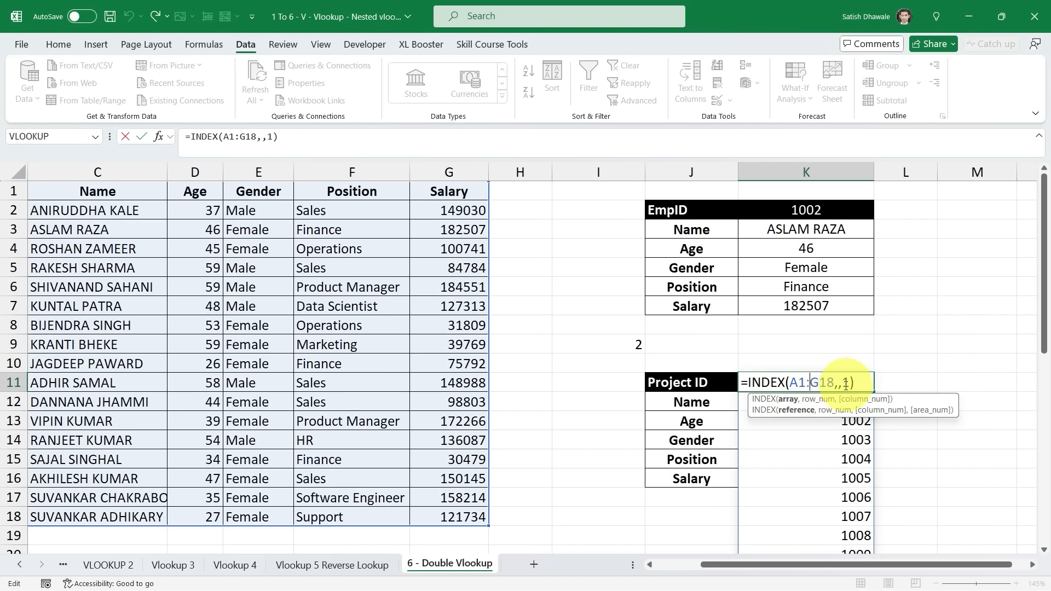
left_click(846, 382)
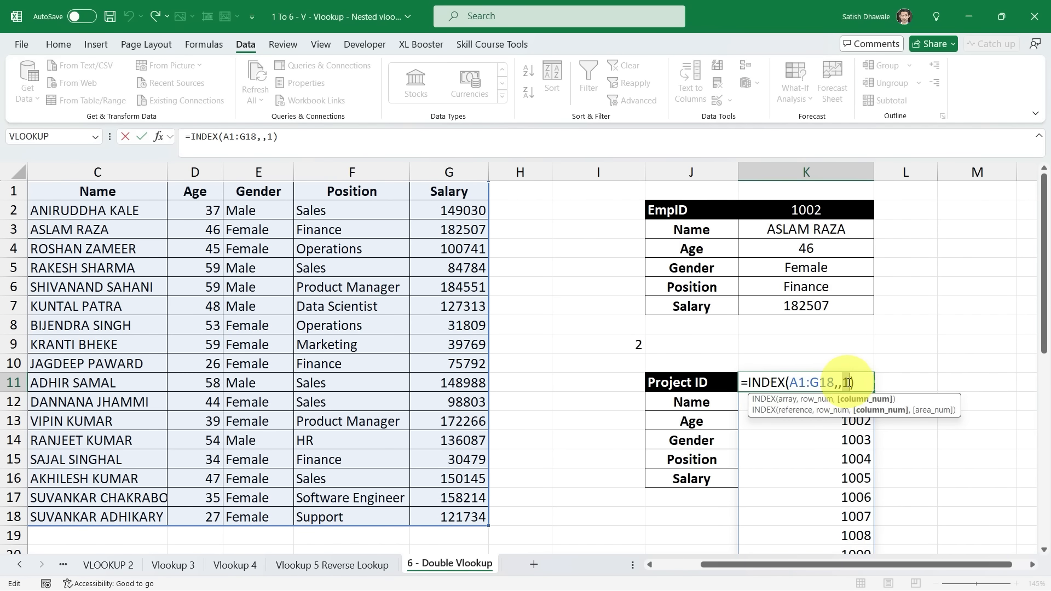
key("ctrl+v")
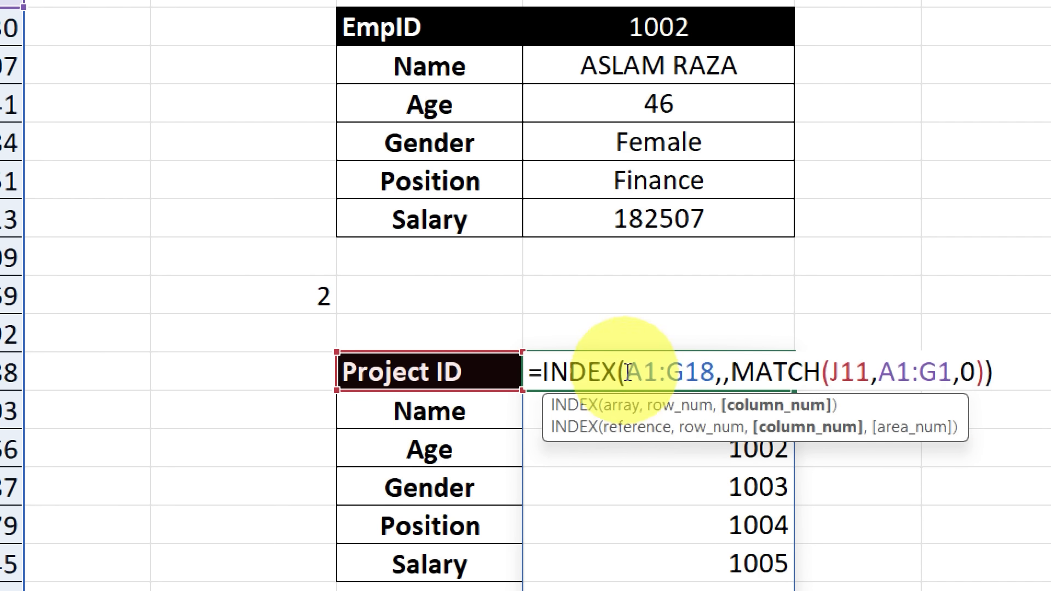
left_click_drag(659, 373, 699, 372)
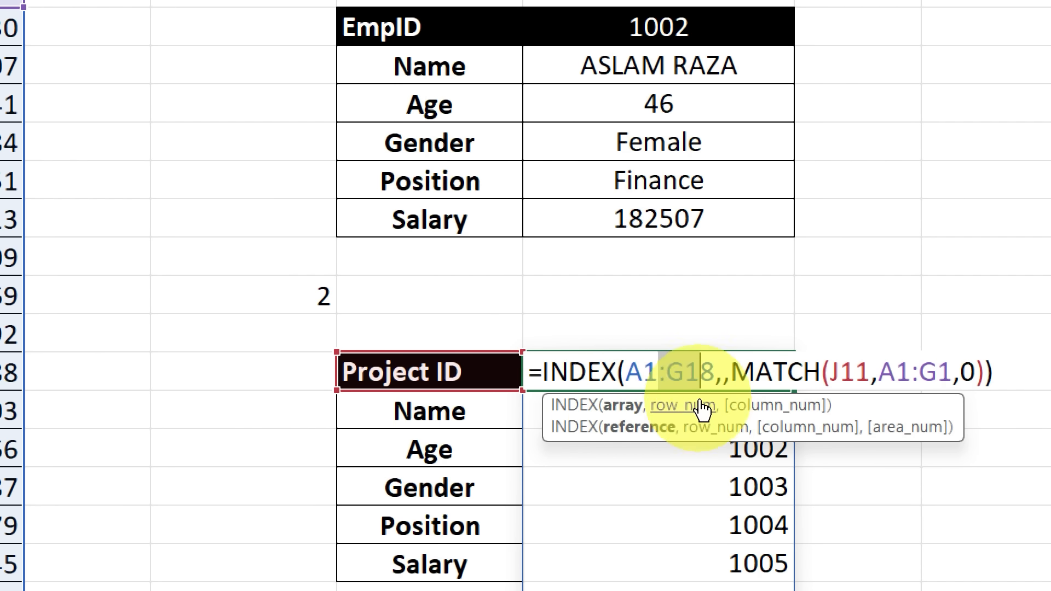
left_click(733, 373)
left_click_drag(733, 373, 976, 362)
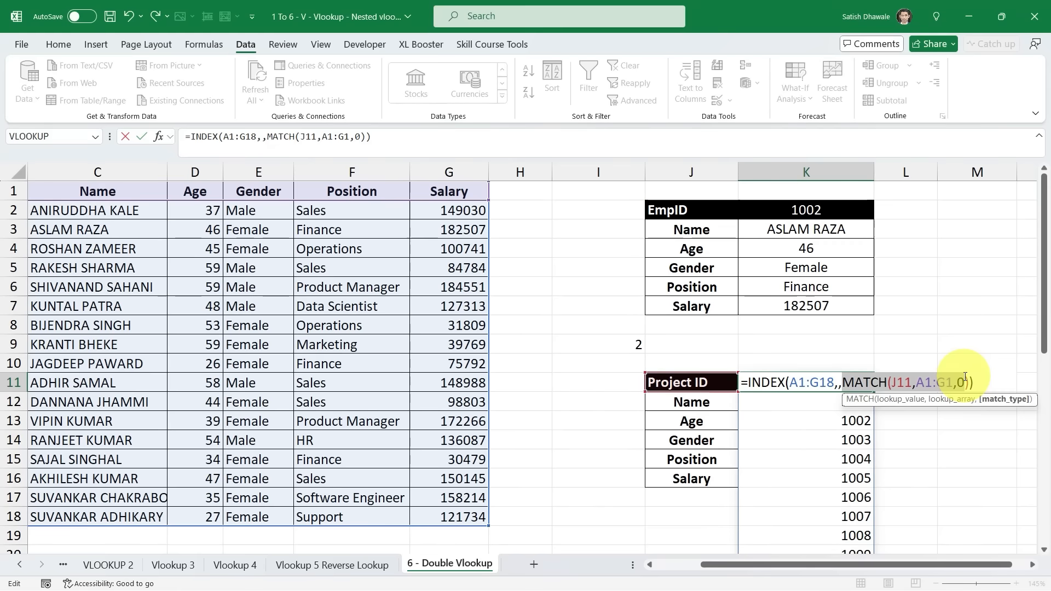
key("Return")
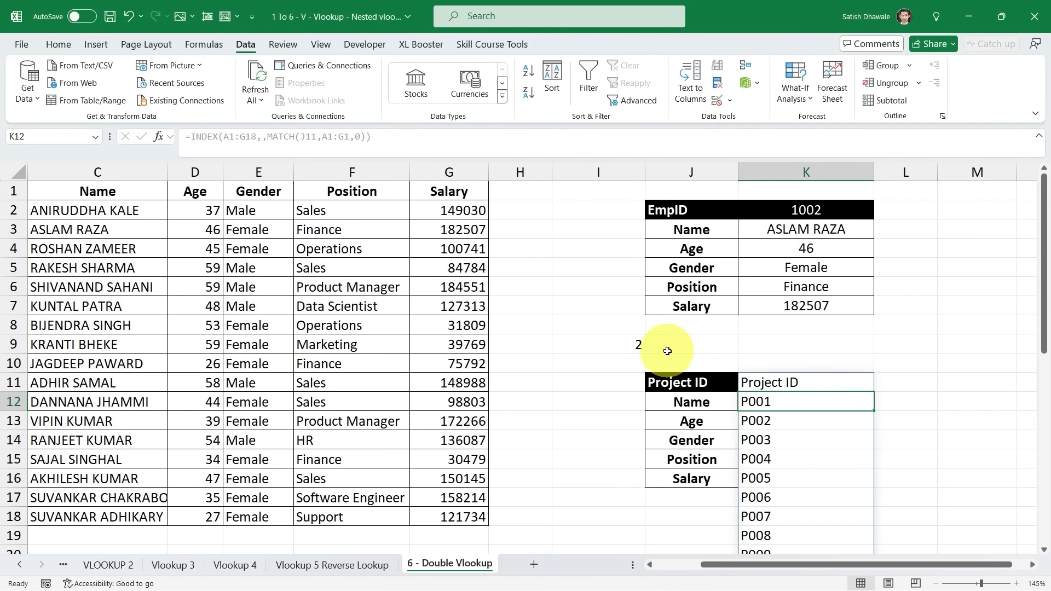
left_click(635, 345)
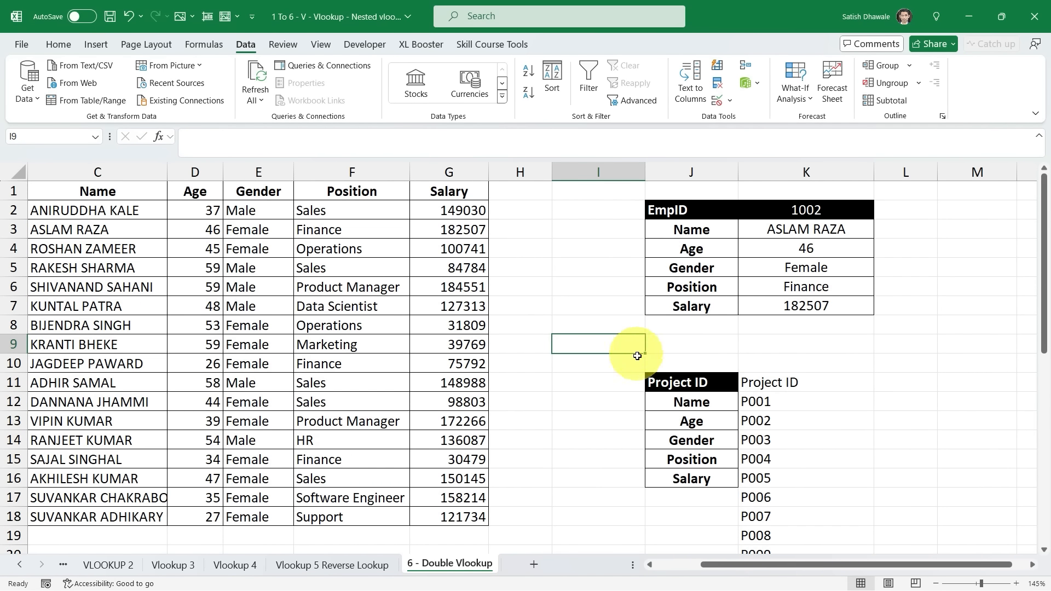
Switch J11 between EmpID and Project ID to check K11's spilled list, finishing on Project ID.
left_click(691, 382)
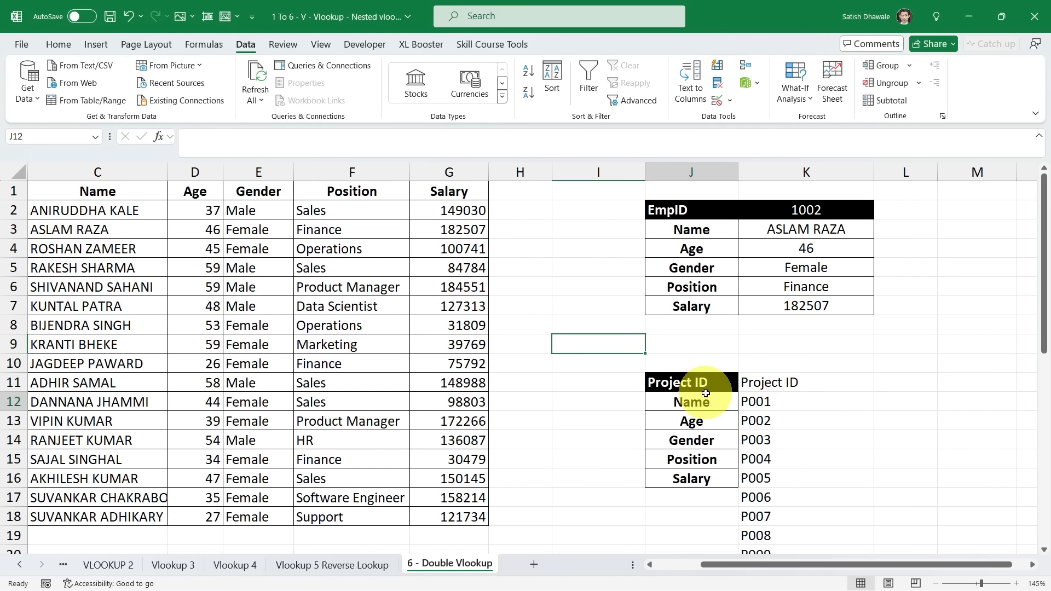
left_click(743, 392)
left_click(701, 402)
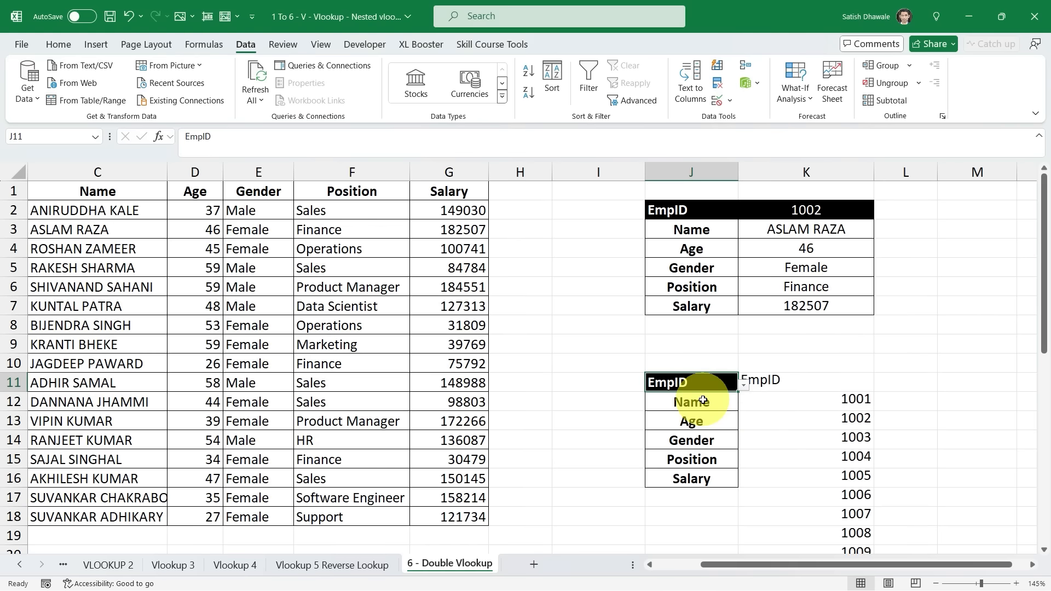
left_click(744, 388)
left_click(701, 410)
left_click(745, 390)
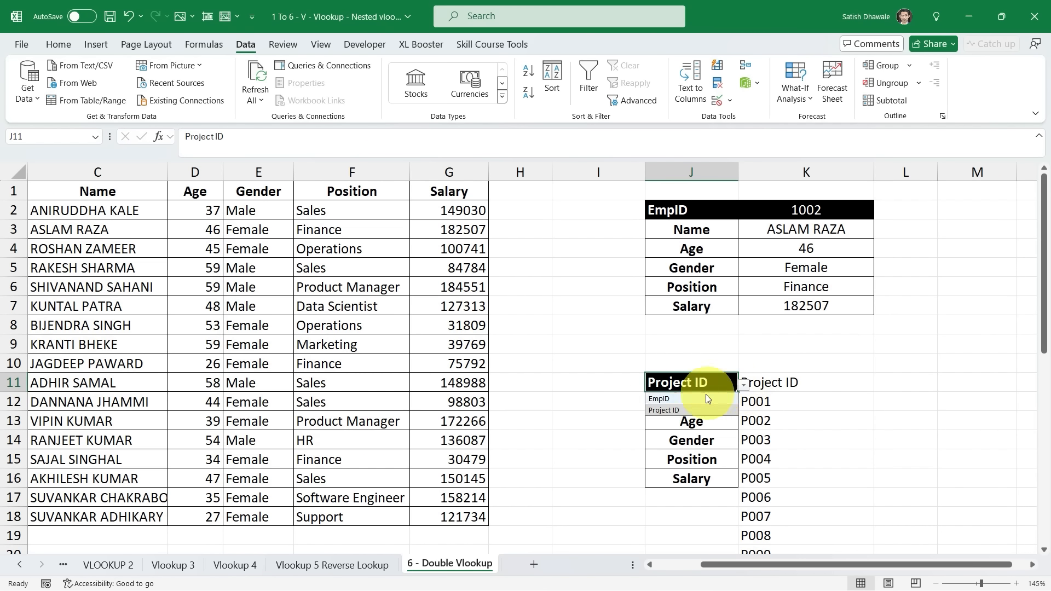
left_click(684, 399)
left_click(744, 386)
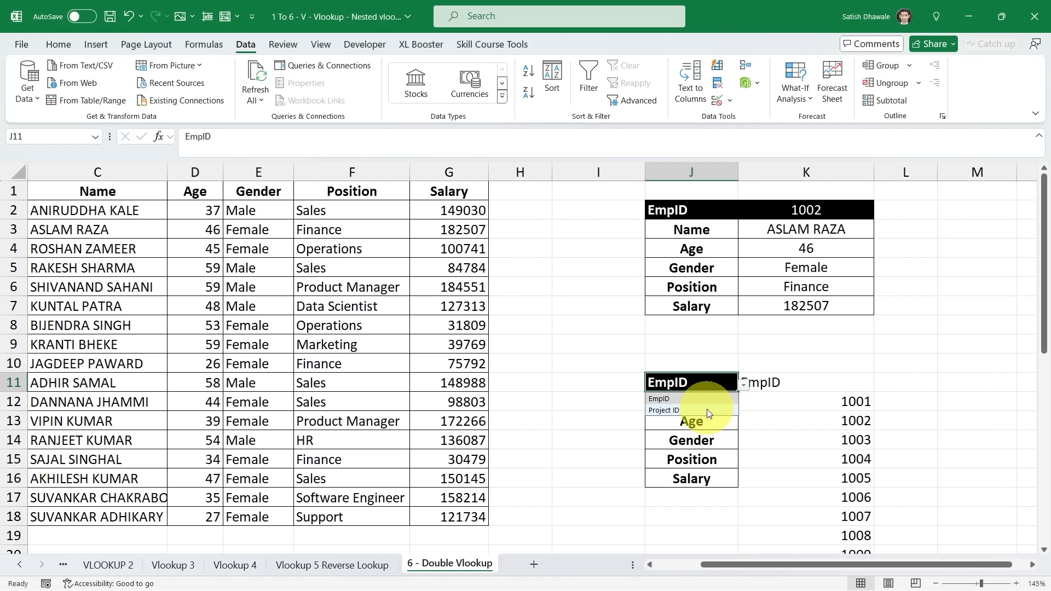
left_click(700, 410)
Copy K11's INDEX and MATCH formula text without the equals sign and empty the cell.
left_click(766, 383)
double_click(764, 381)
left_click_drag(750, 382, 1002, 383)
key("ctrl+c")
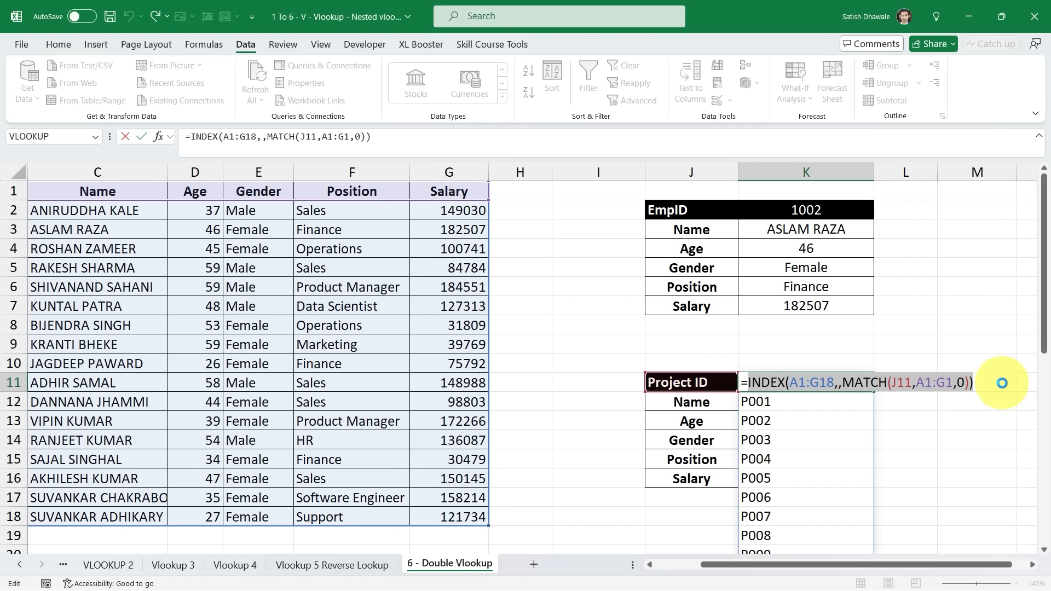
key("BackSpace")
key("Return")
Add list data validation to K11 with the source =INDEX(A1:G18,,MATCH(J11,A1:G1,0)).
left_click(846, 382)
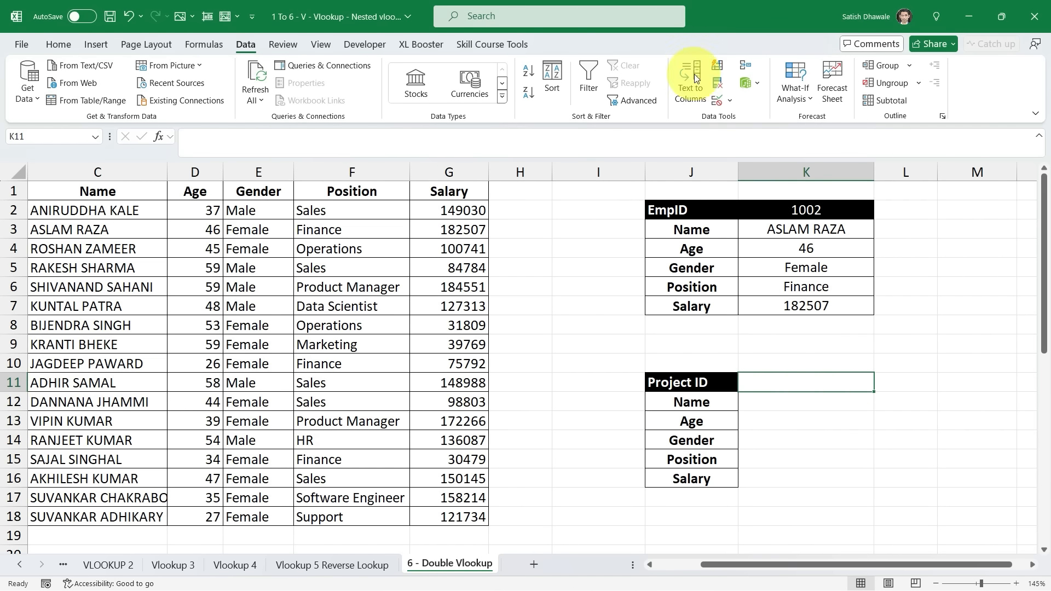
left_click(716, 102)
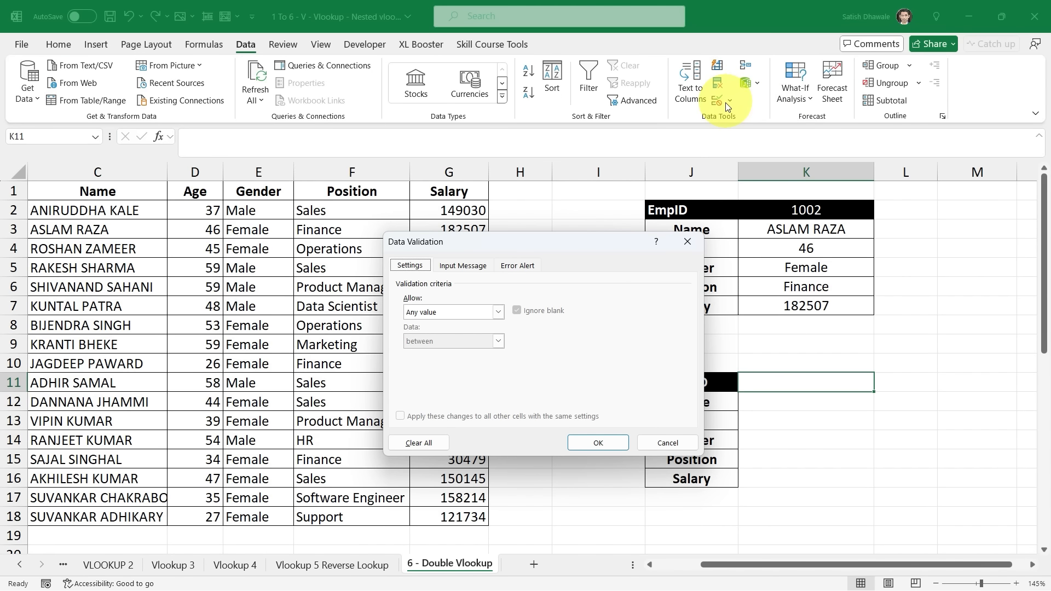
key("Escape")
left_click(730, 101)
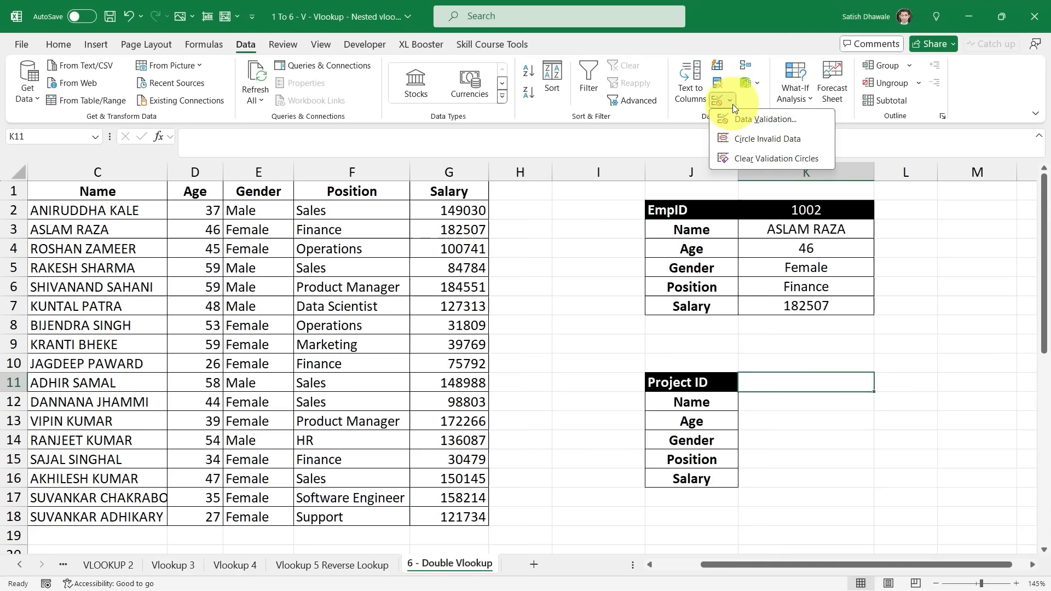
left_click(752, 118)
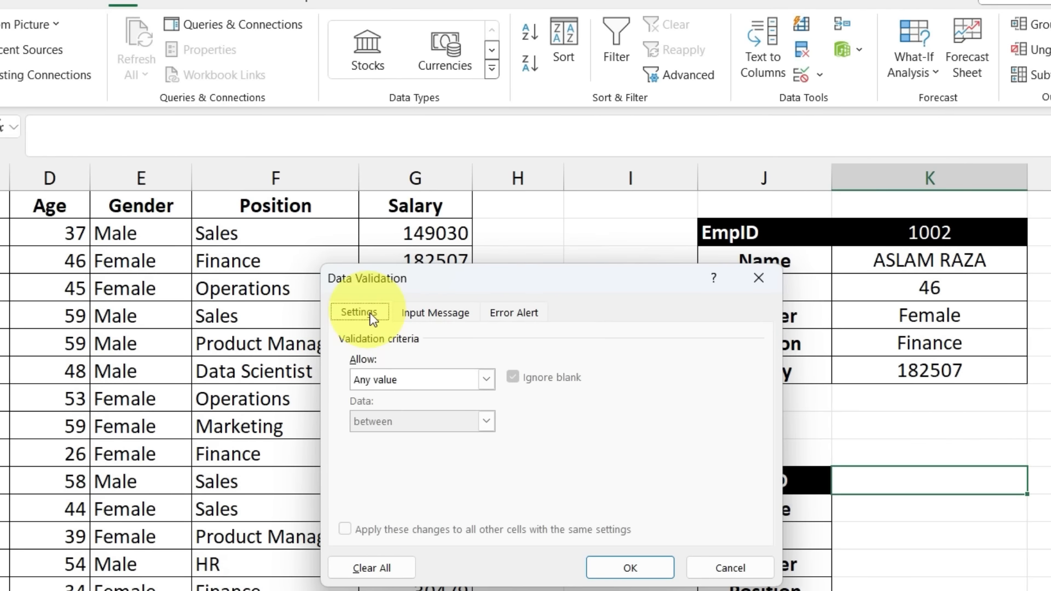
left_click(399, 379)
left_click(385, 432)
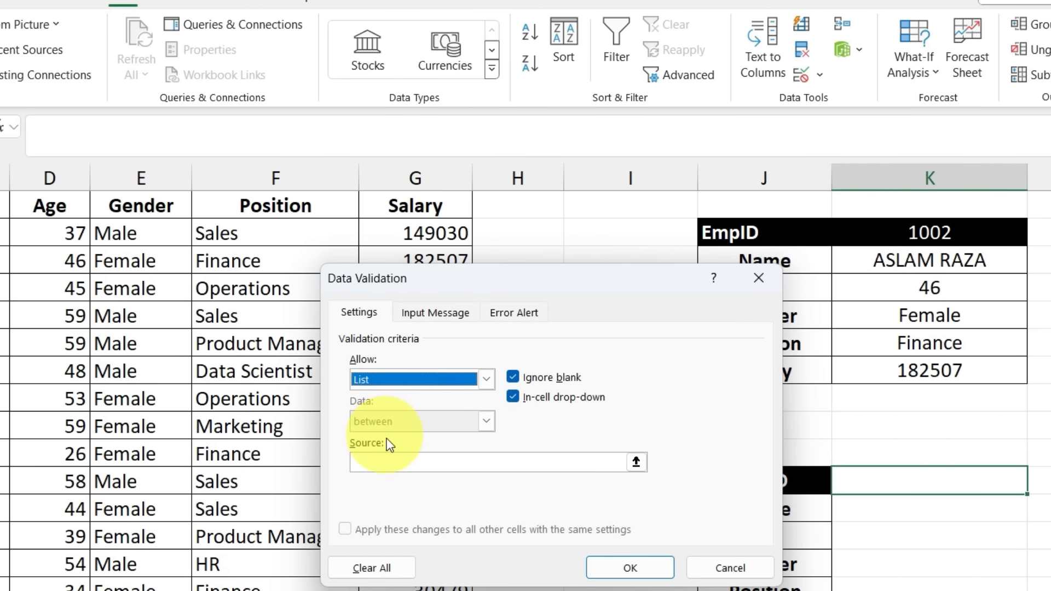
left_click(383, 464)
key("ctrl+v")
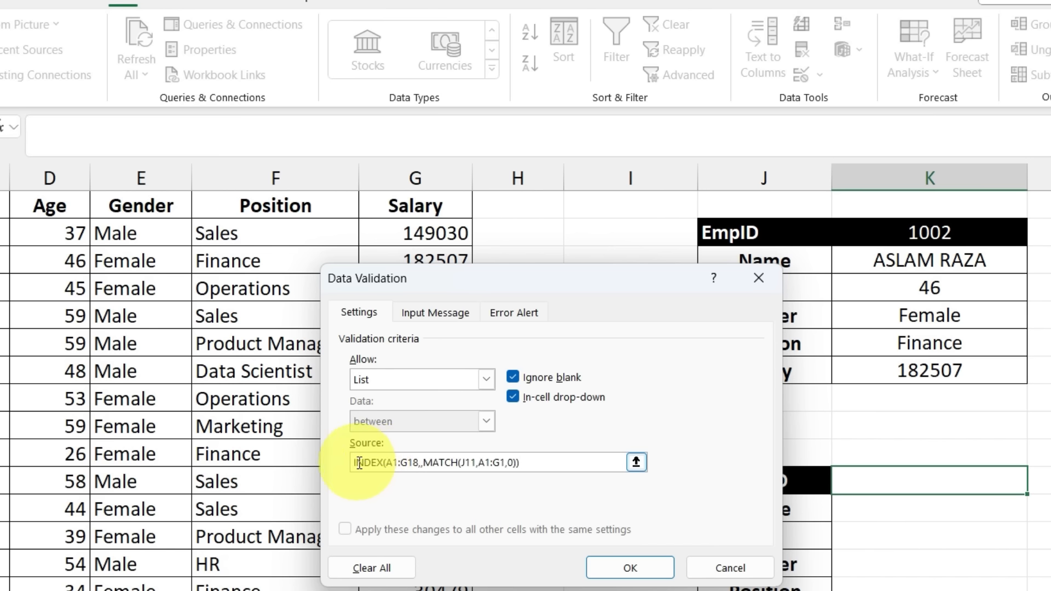
type("=")
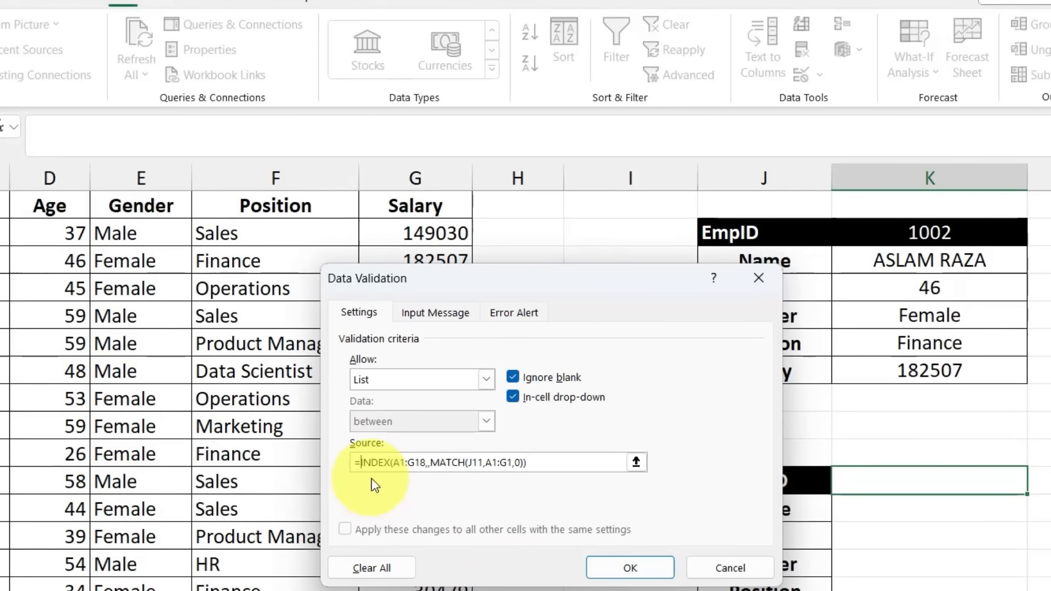
left_click(629, 568)
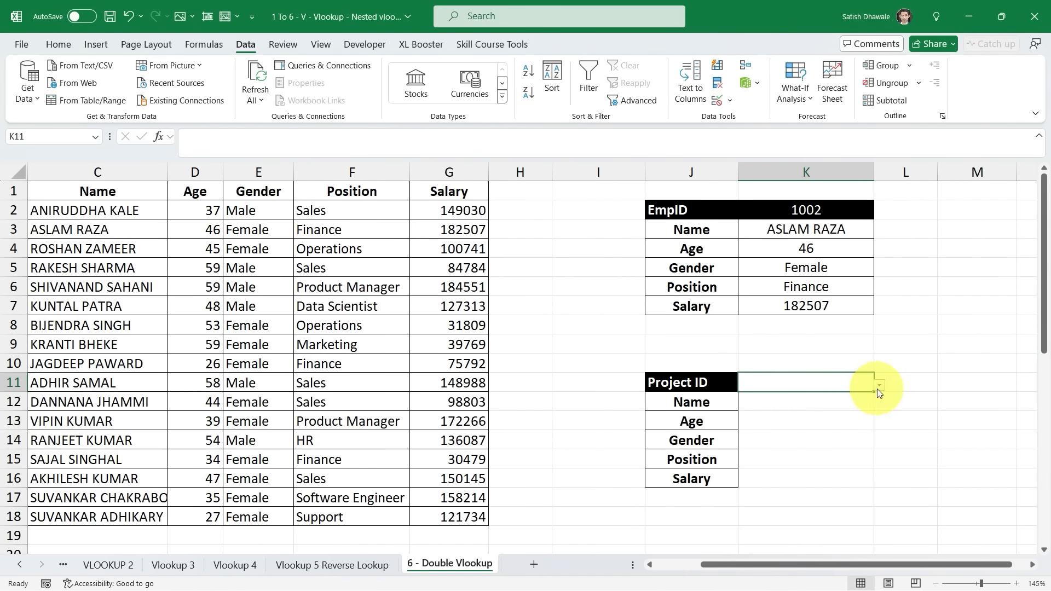
Test K11's drop-down list by picking two different project IDs, finishing with P006.
left_click(879, 393)
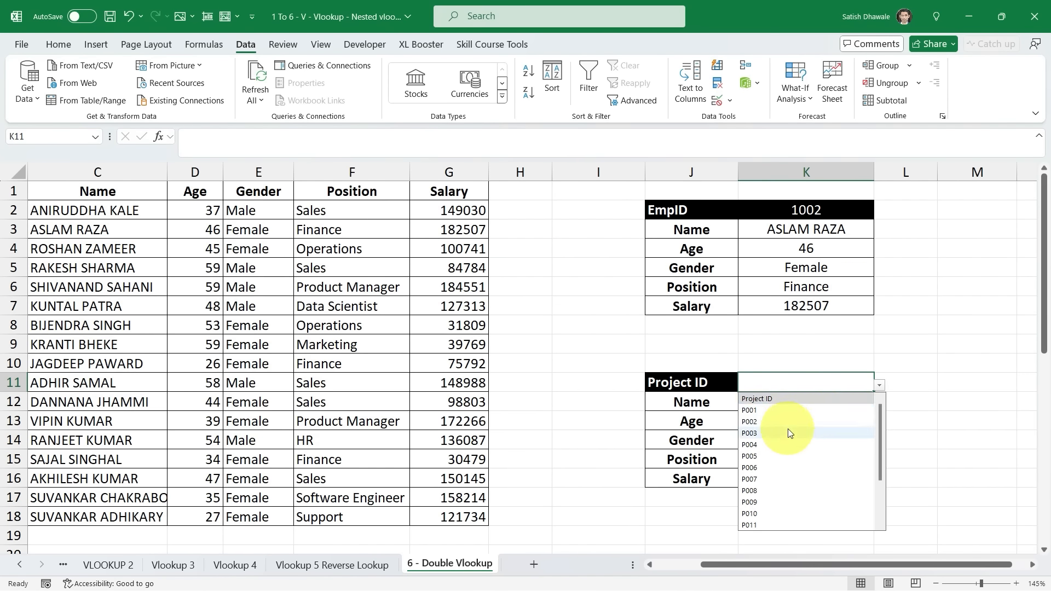
left_click(793, 429)
left_click(879, 390)
left_click(791, 457)
Set J11 to EmpID and check the choices in K11's drop-down list without picking one.
left_click(736, 384)
left_click(741, 385)
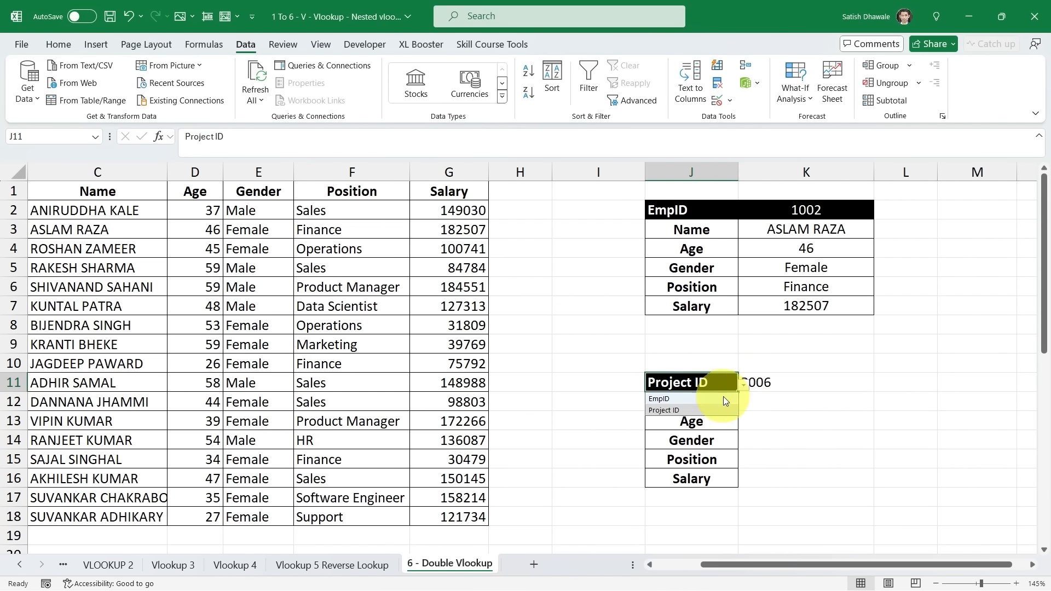
left_click(690, 398)
left_click(873, 382)
left_click(878, 385)
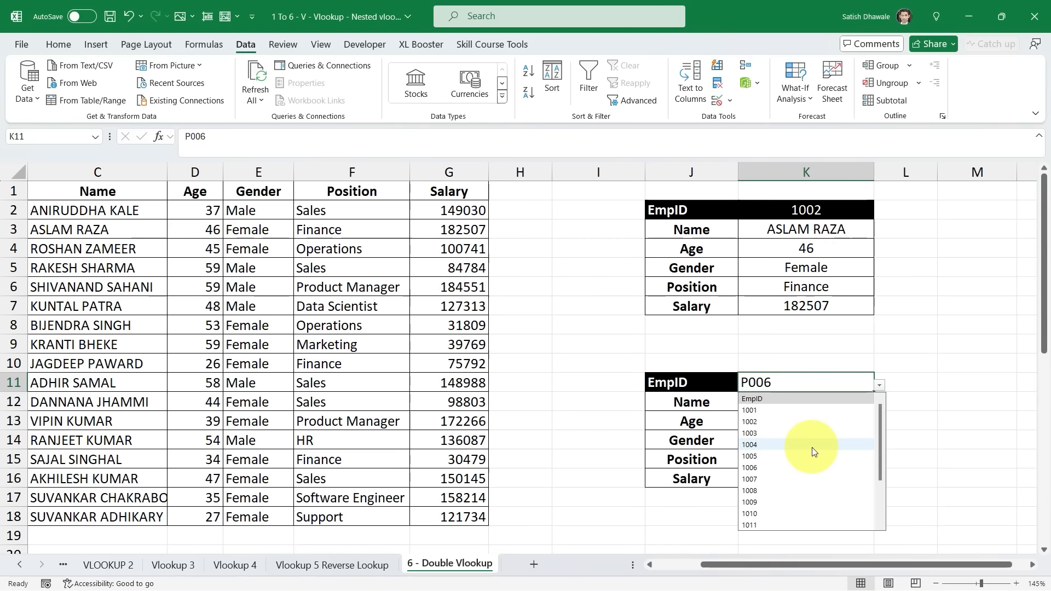
key("Escape")
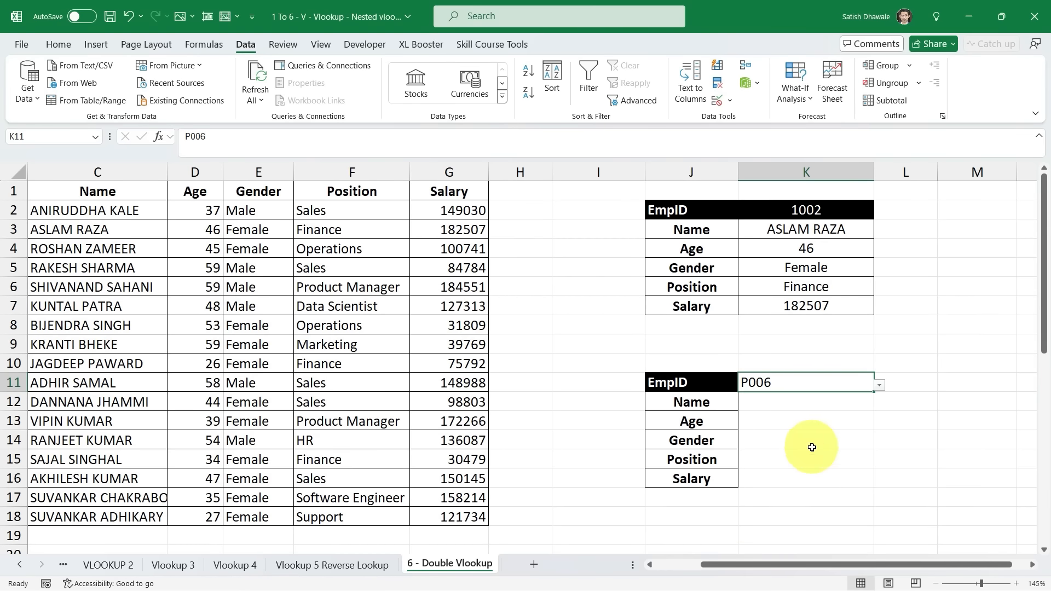
left_click(789, 408)
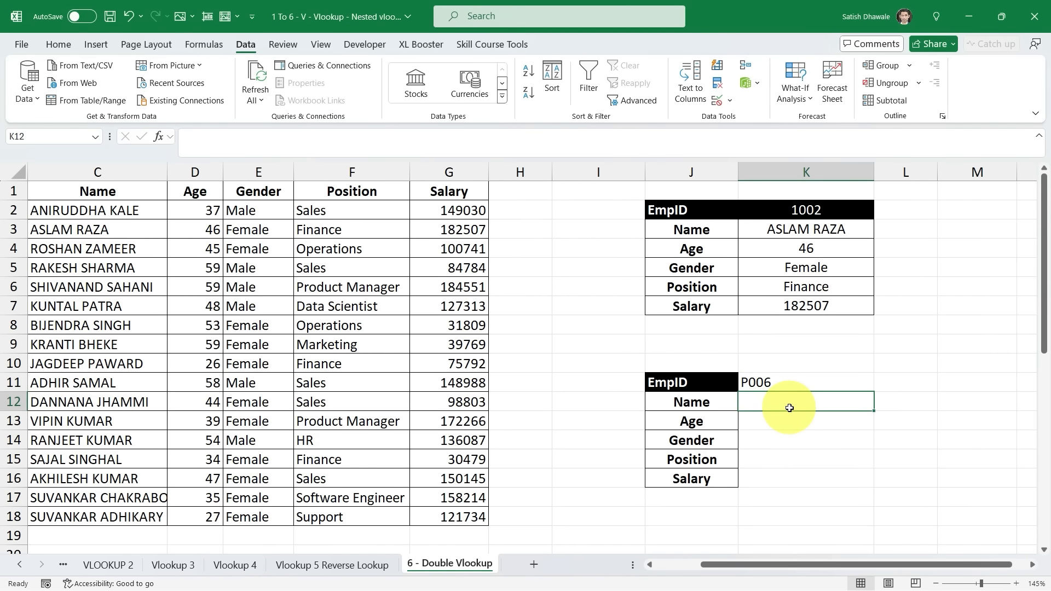
left_click_drag(813, 569, 740, 572)
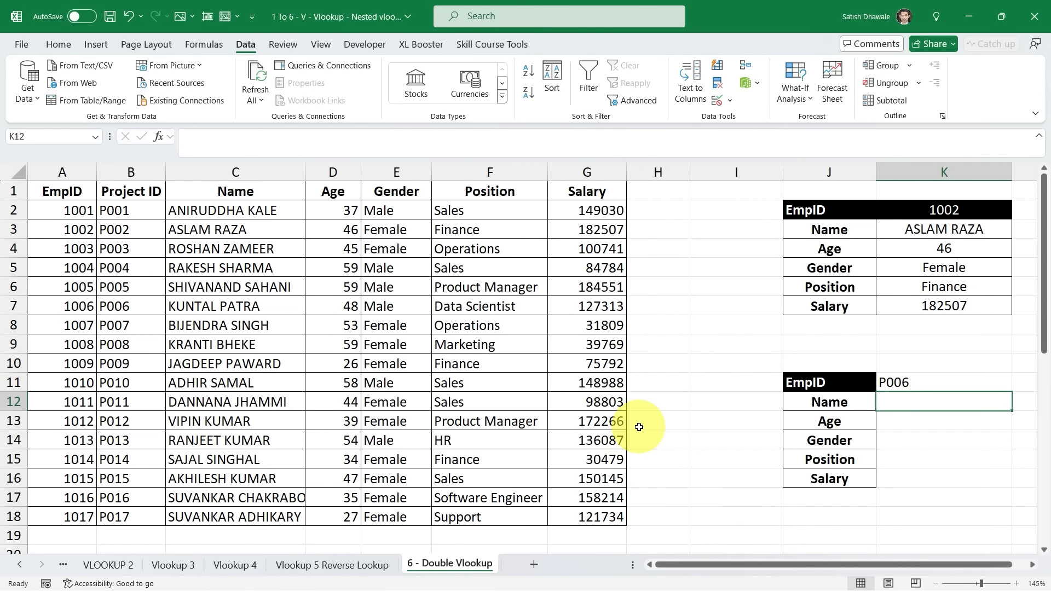
Set K11 to 1002 from its drop-down list and check the list's employee ID choices.
left_click(933, 389)
left_click(1017, 386)
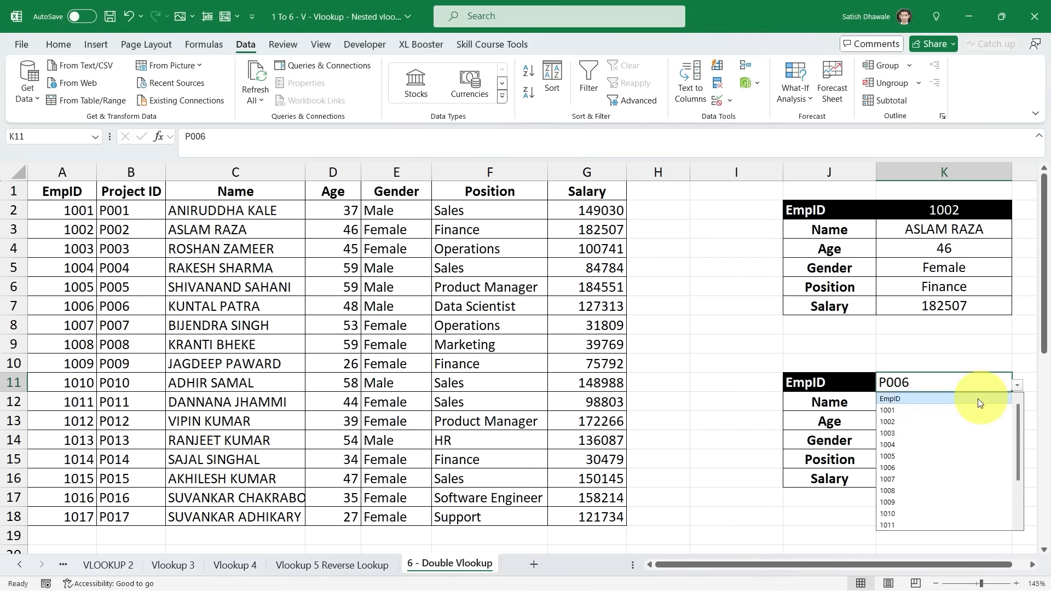
left_click(945, 422)
left_click(944, 405)
left_click(1006, 383)
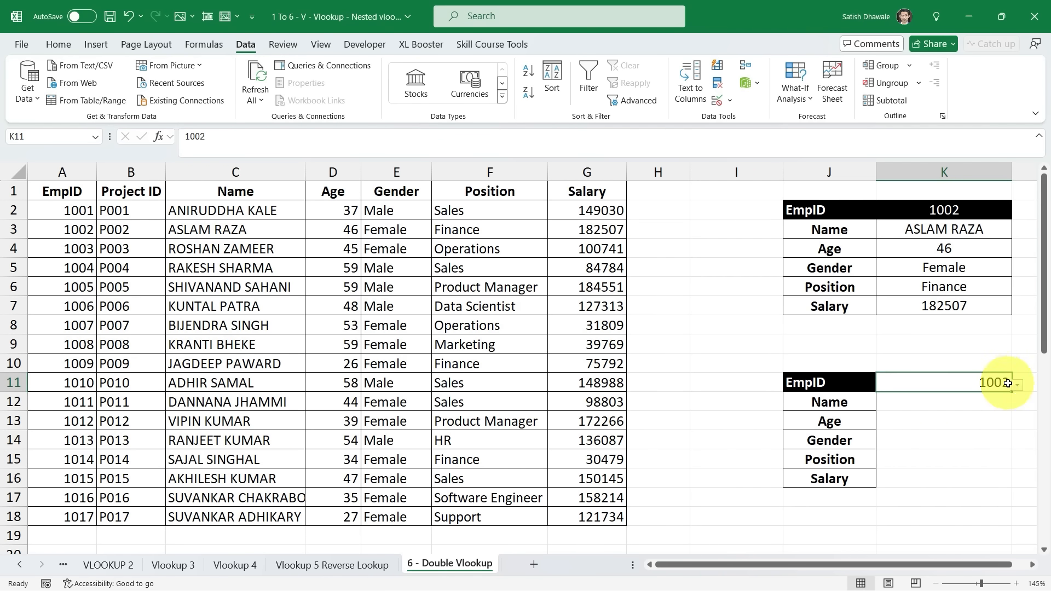
left_click(1015, 385)
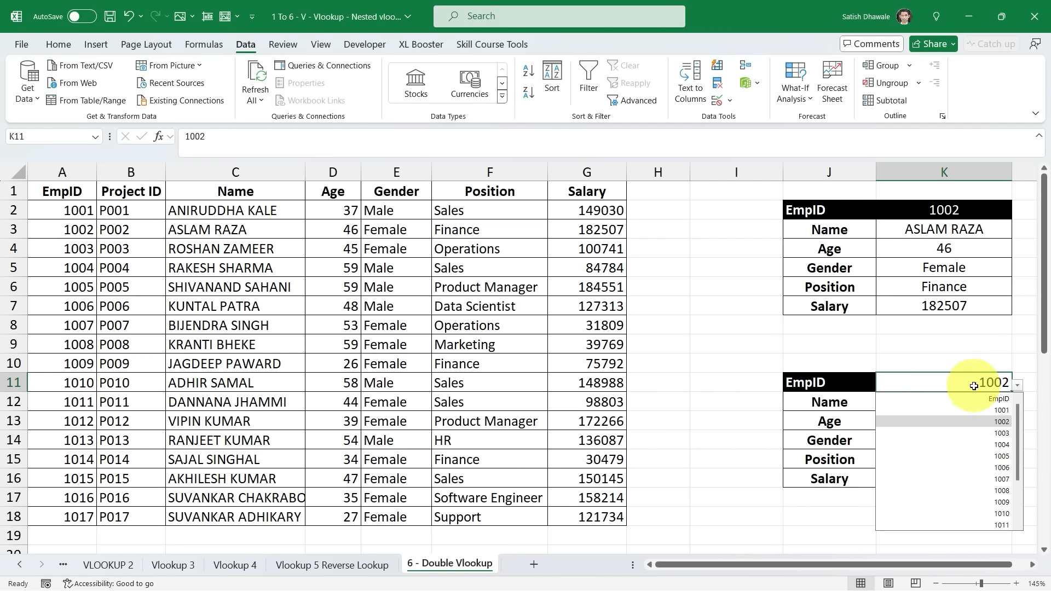
Set J11 to Project ID and choose P004 from K11's dependent drop-down list.
left_click(862, 389)
left_click(862, 389)
left_click(889, 399)
left_click(861, 387)
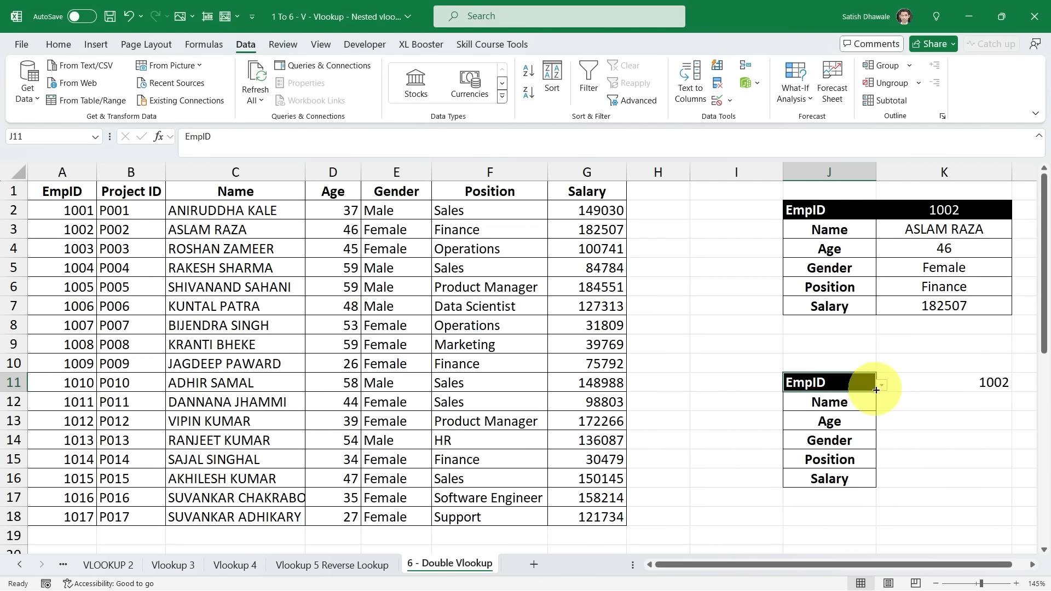
left_click(831, 410)
left_click(945, 382)
left_click(1017, 385)
left_click(983, 443)
Add borders around all cells in K11:K16 of the second lookup form.
left_click_drag(937, 407, 931, 475)
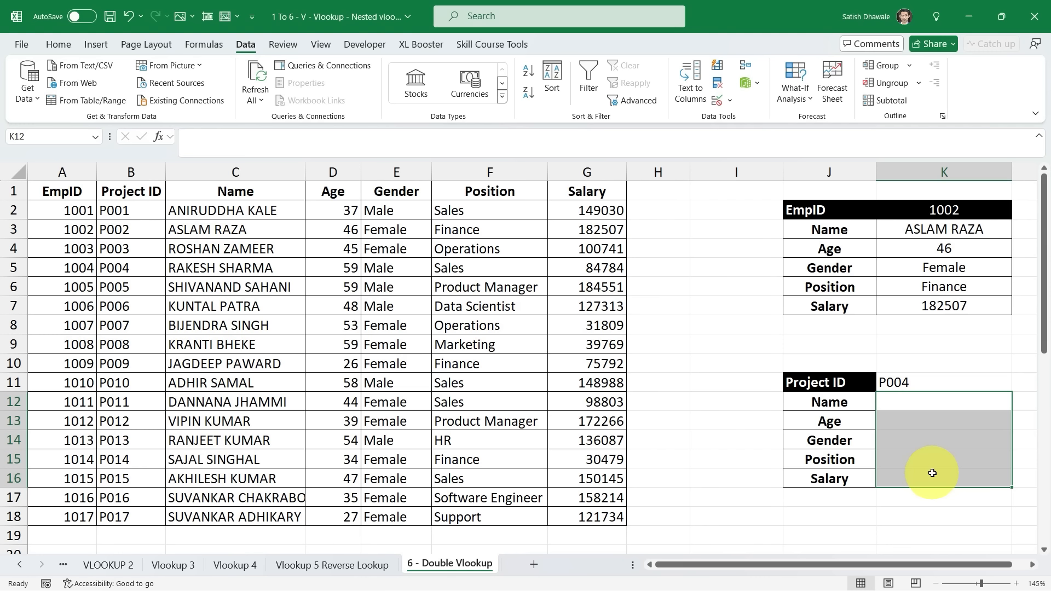
left_click_drag(956, 377, 955, 470)
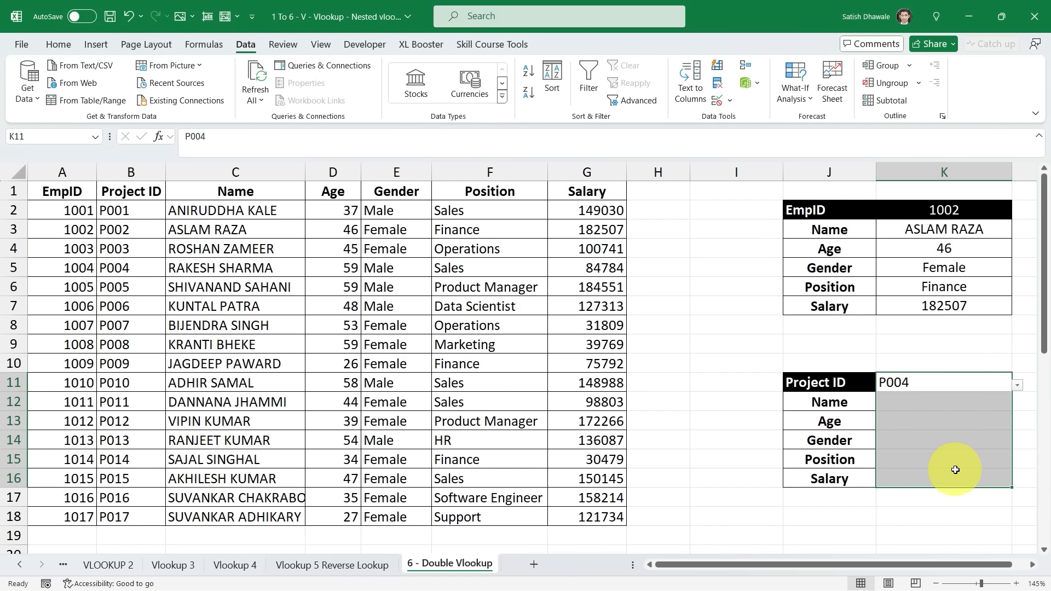
left_click(58, 44)
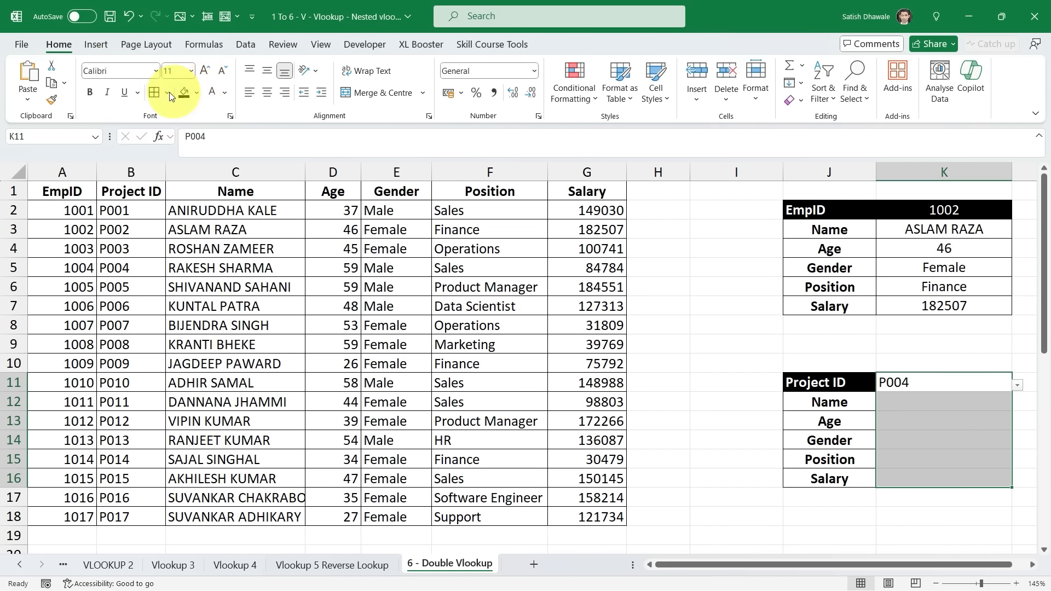
left_click(938, 404)
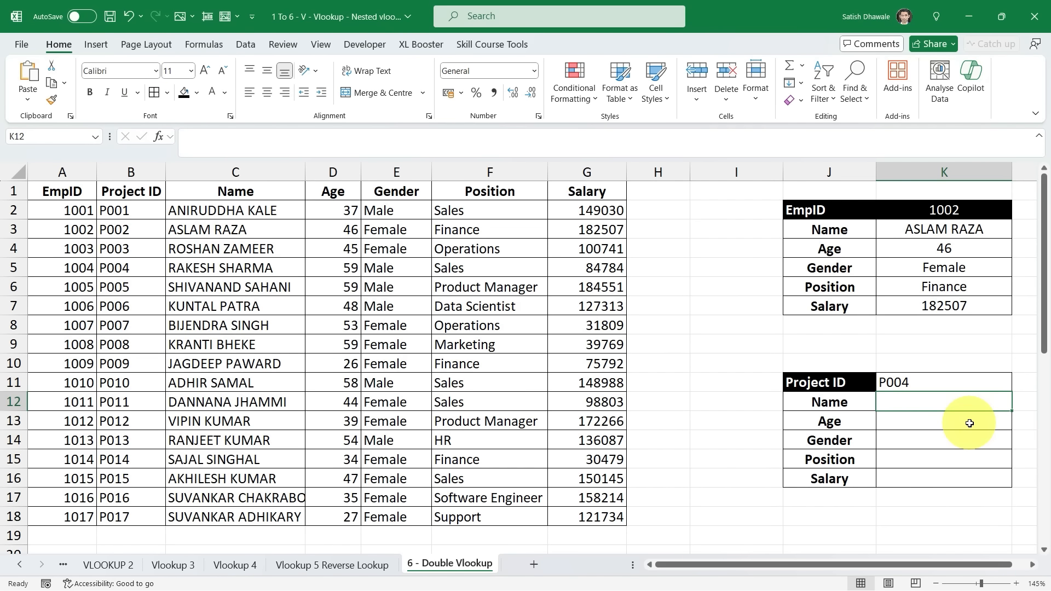
Set J11 to EmpID and choose 1004 from K11's dependent drop-down list.
left_click(847, 382)
left_click(880, 385)
left_click(827, 399)
left_click_drag(66, 191, 608, 516)
left_click(954, 388)
left_click(1016, 385)
left_click(944, 438)
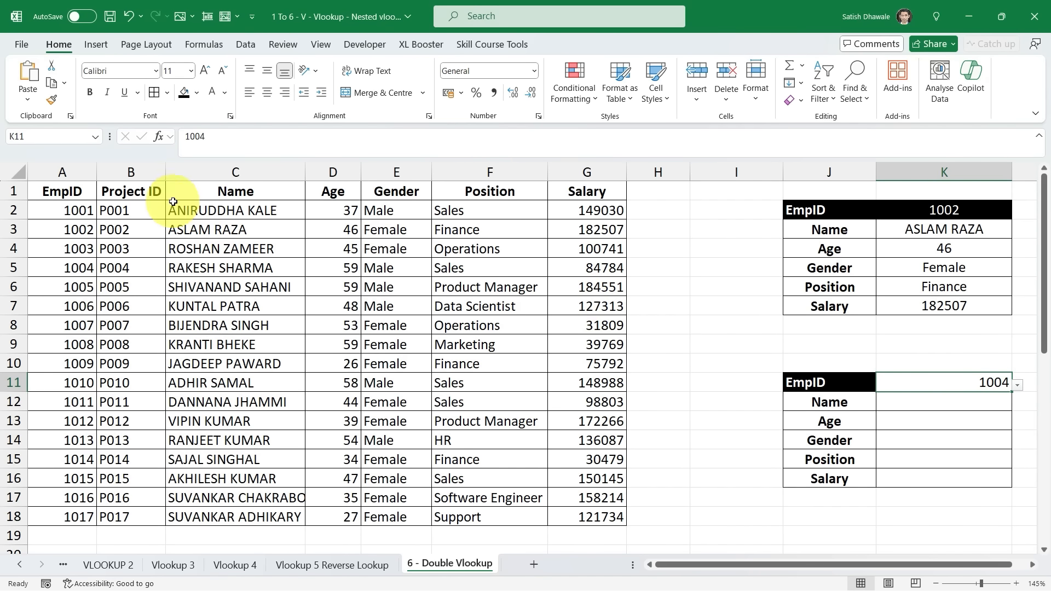
Compare the EmpID and Project ID columns with the detail columns from Name to Salary.
left_click(68, 172)
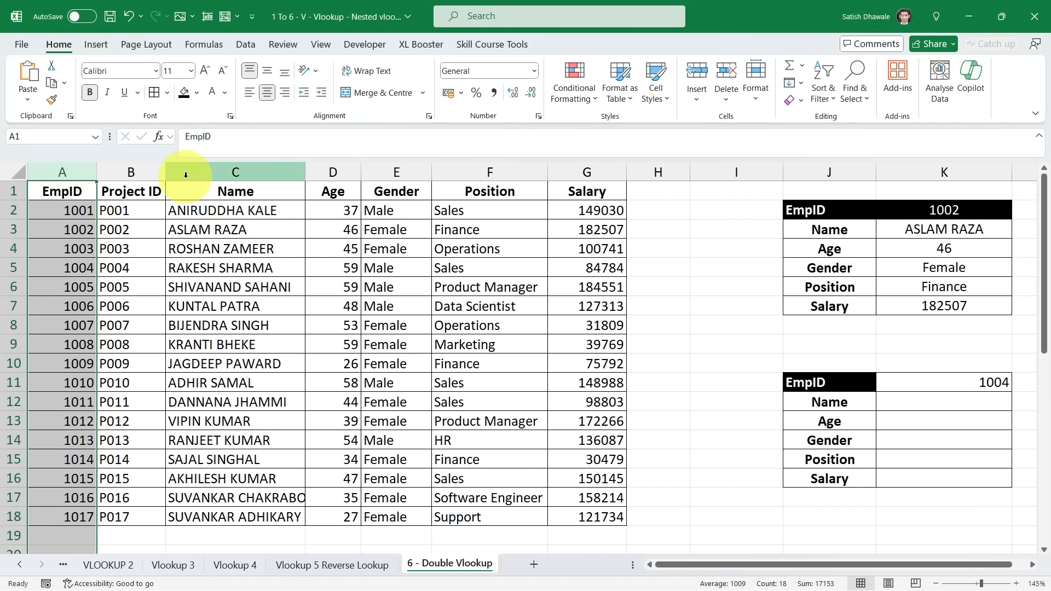
left_click_drag(216, 171, 586, 174)
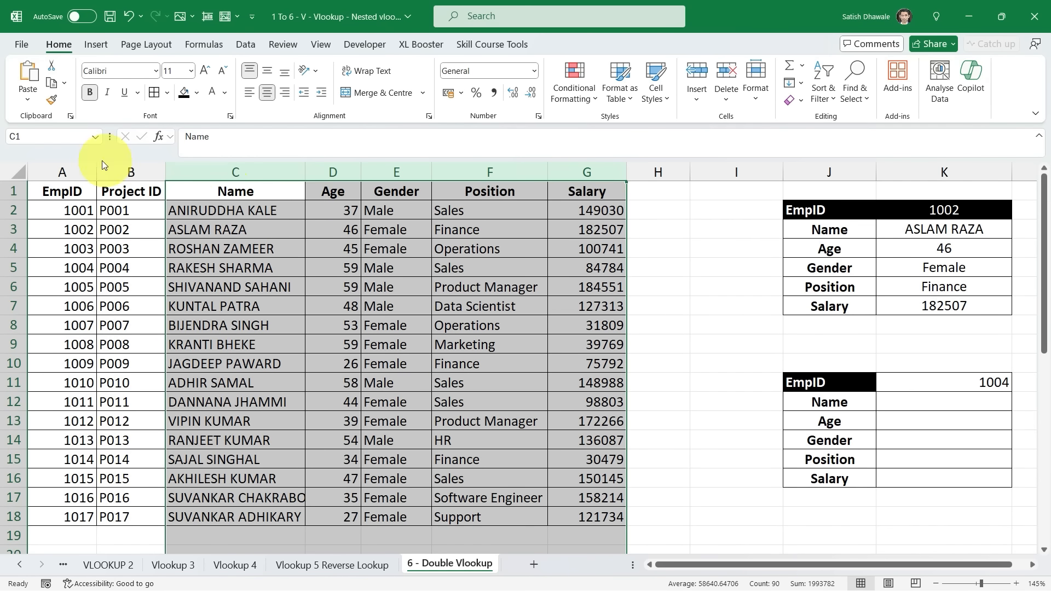
left_click(68, 169)
left_click(134, 169)
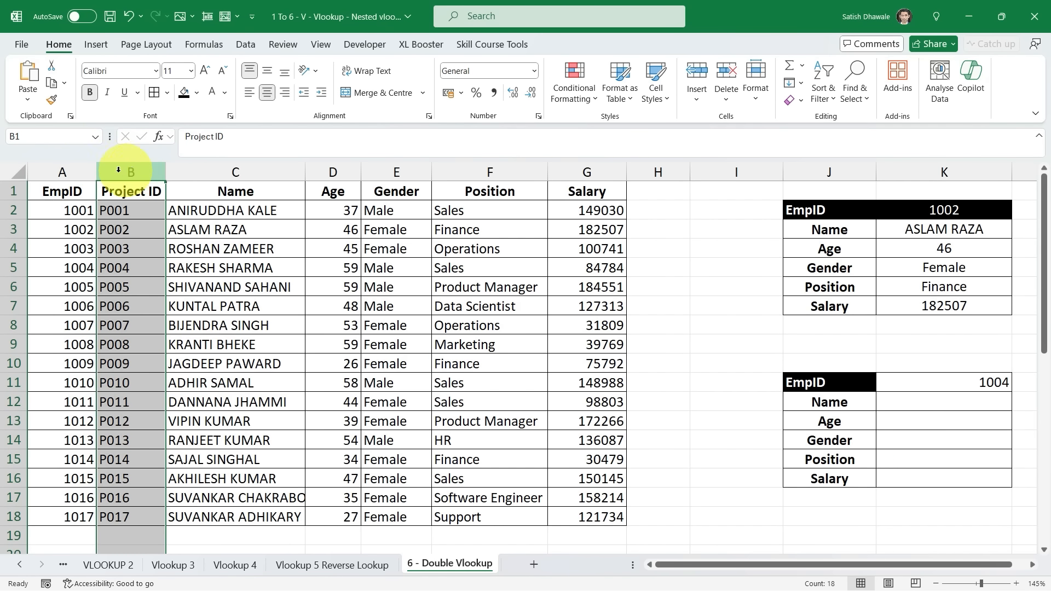
Count the column positions across the employee table from EmpID through Salary.
left_click(62, 172)
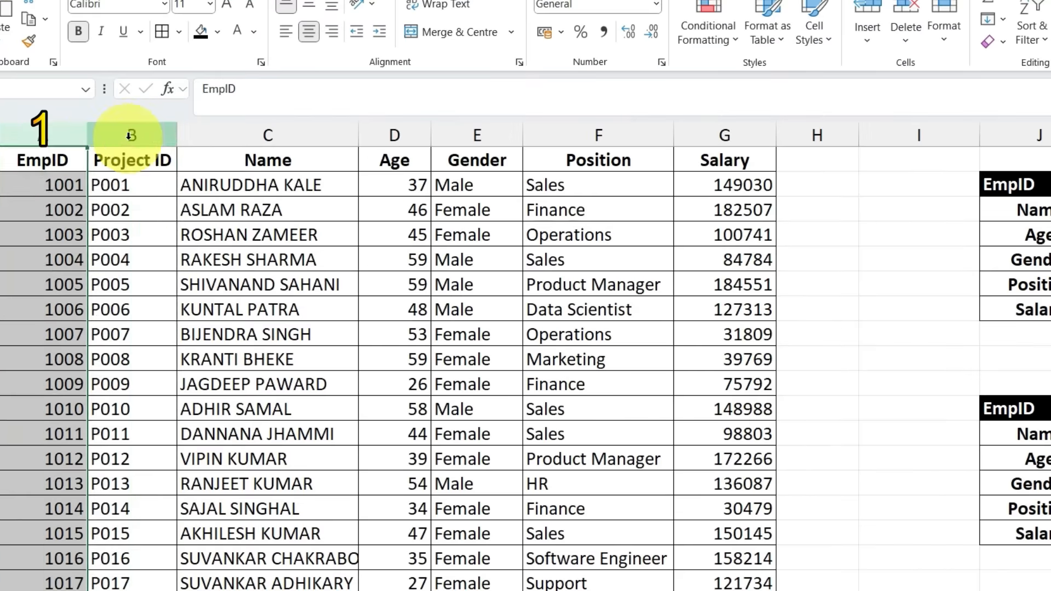
left_click(132, 136)
left_click(230, 136)
left_click(397, 135)
left_click(475, 135)
left_click(598, 135)
left_click(723, 135)
Highlight the return data in C1:G18, followed by the EmpID and Project ID lookup columns in turn.
left_click_drag(276, 160, 677, 464)
left_click_drag(550, 425, 570, 513)
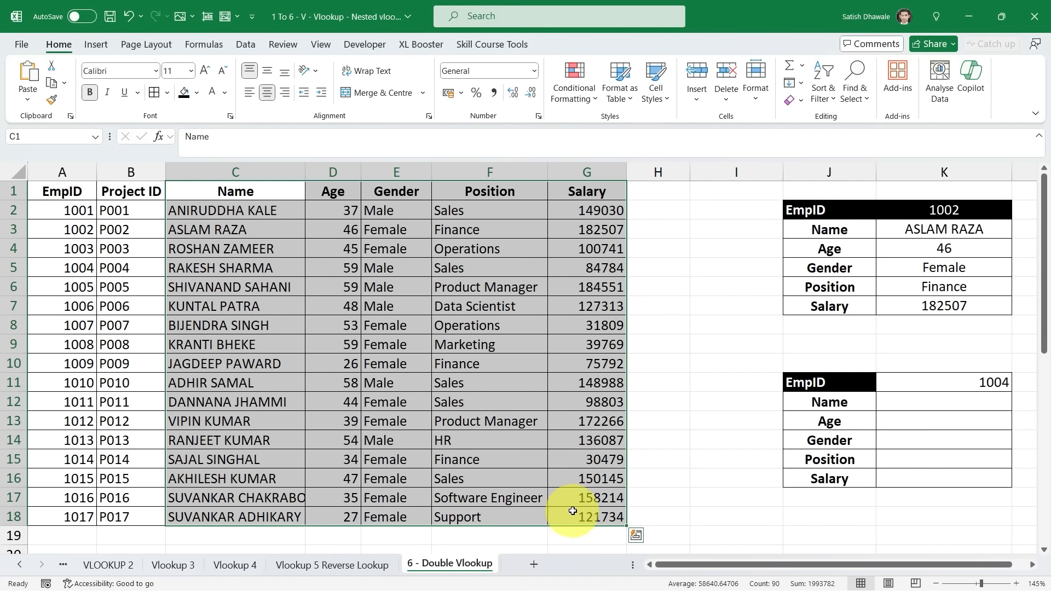
left_click_drag(68, 195, 96, 521)
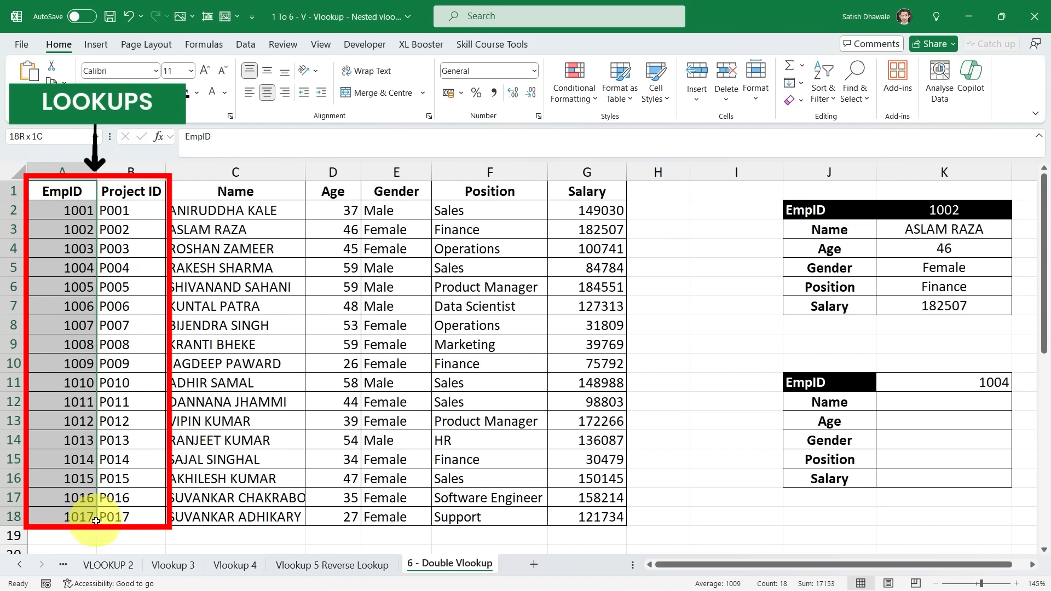
left_click_drag(123, 194, 154, 510)
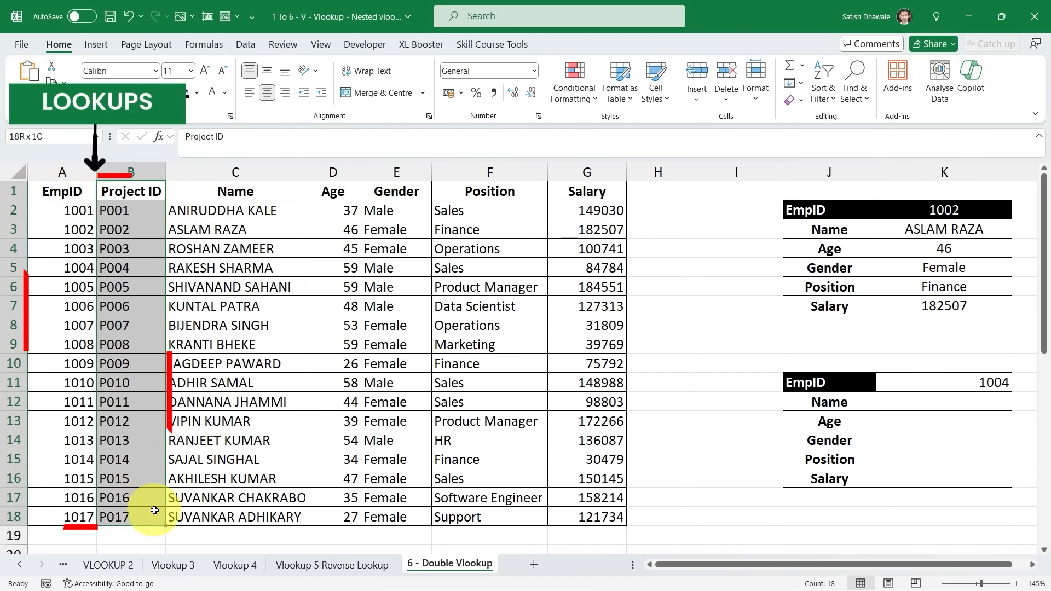
left_click(929, 405)
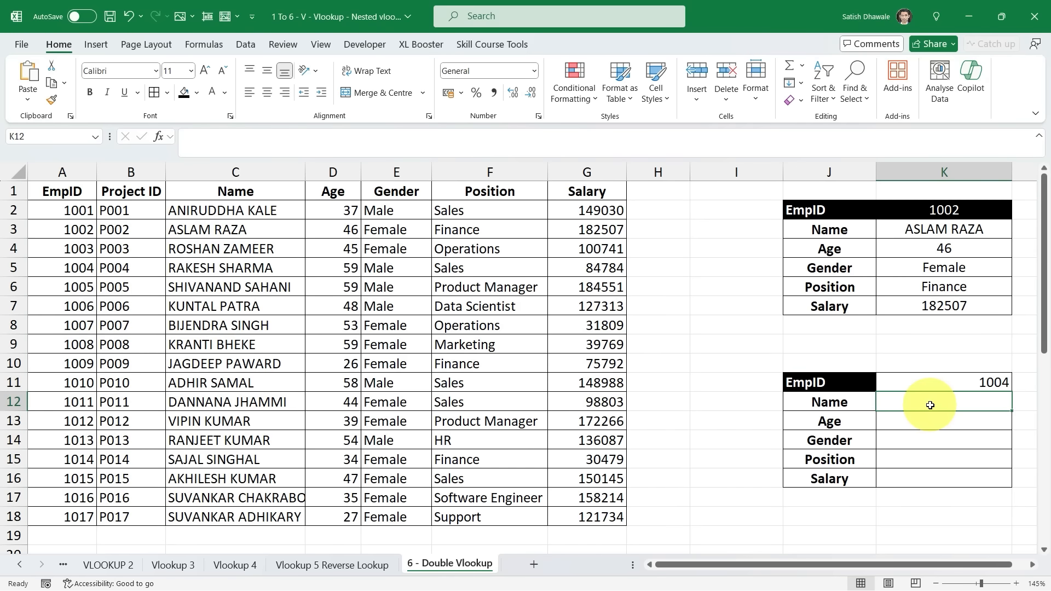
type("=vlo")
key("Tab")
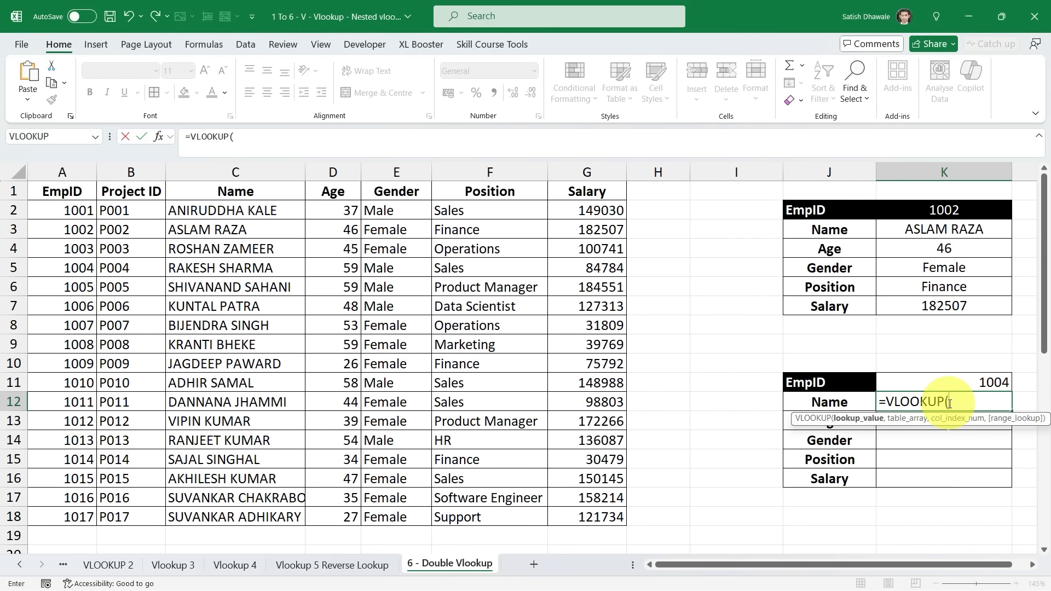
left_click(1033, 565)
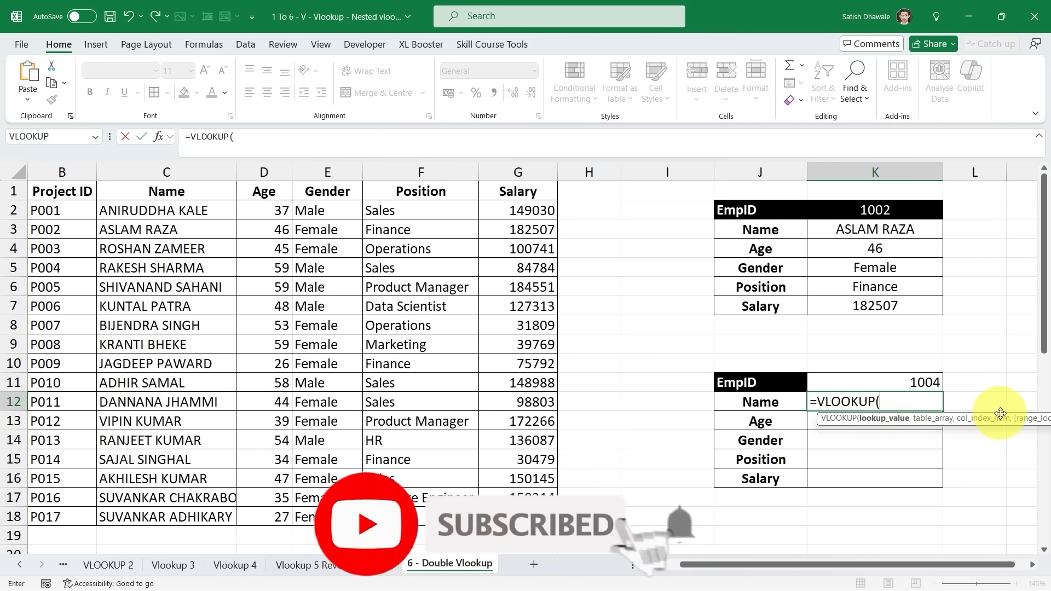
key("Escape")
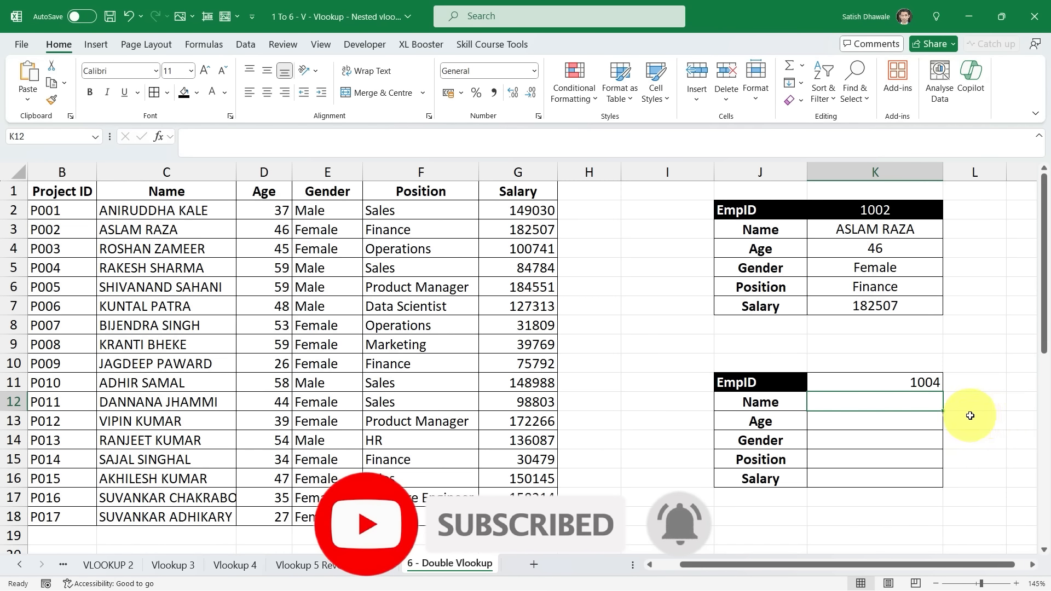
Try the PDF save type with the publish option set to Entire workbook, and leave without saving.
left_click(416, 43)
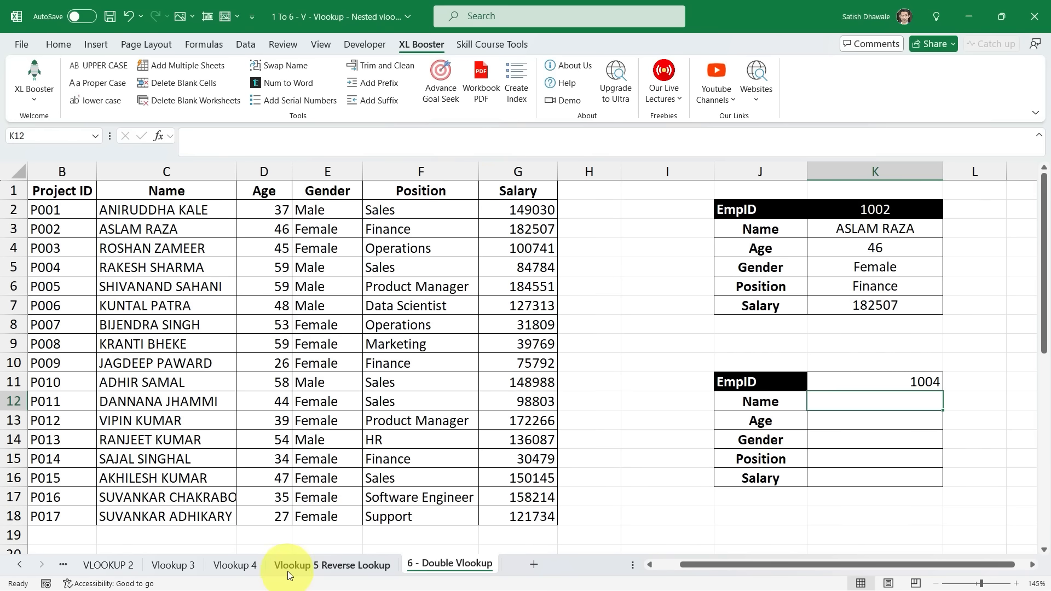
left_click(195, 273)
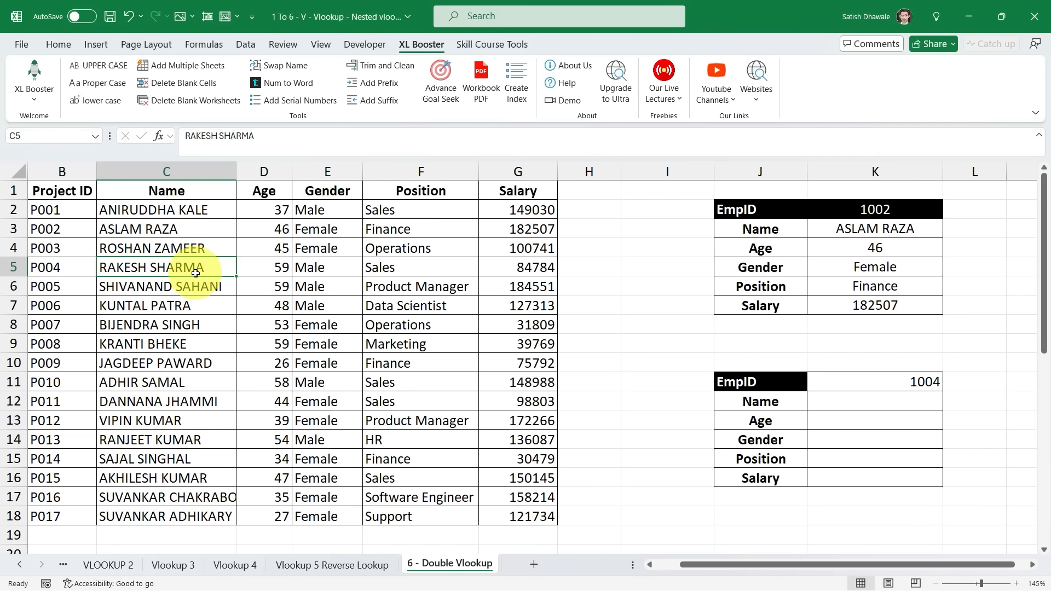
key("F12")
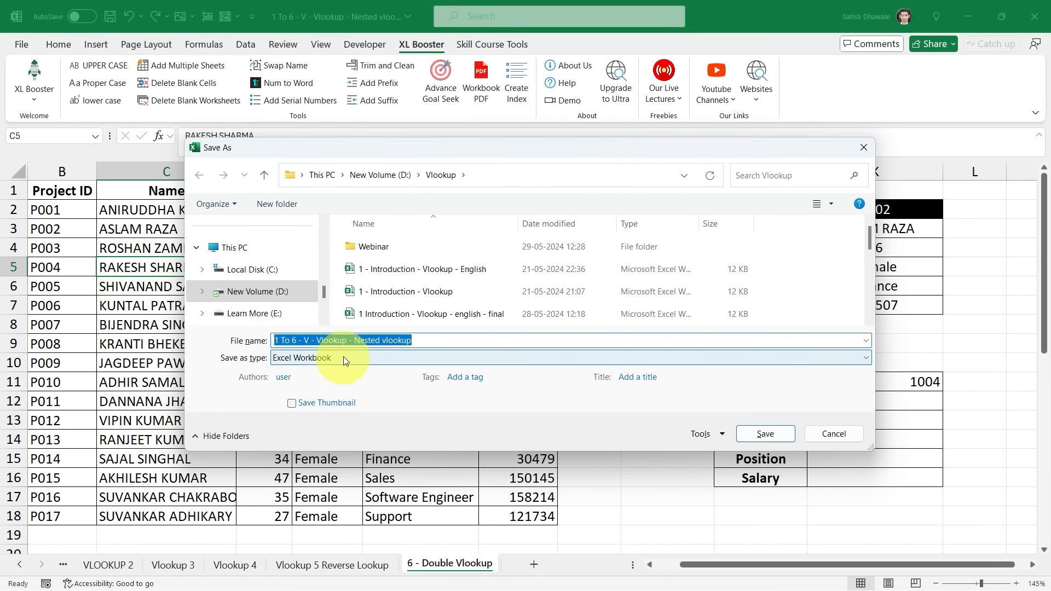
left_click(343, 360)
left_click(308, 312)
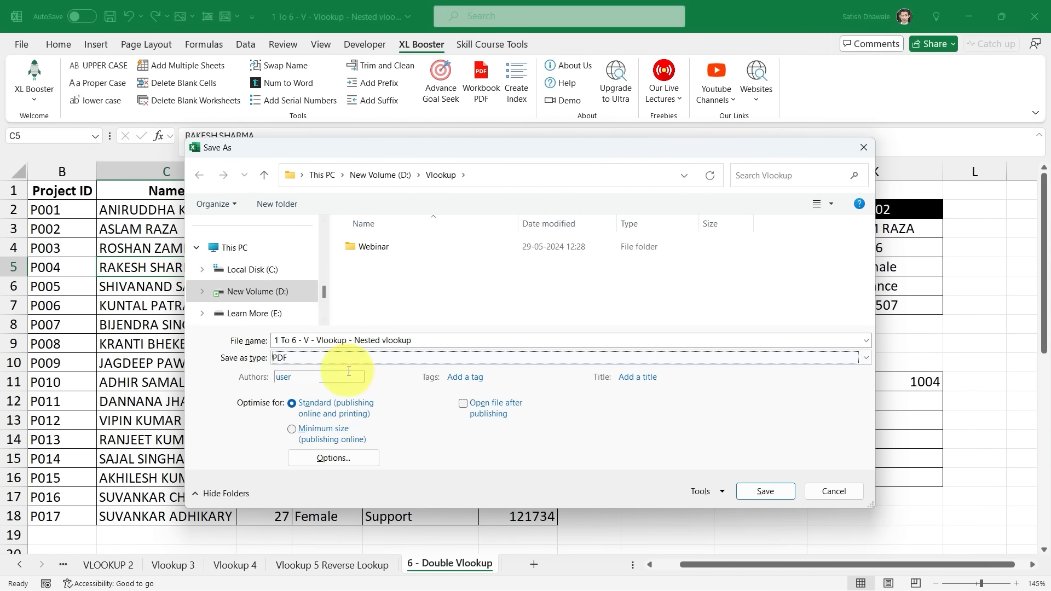
left_click(330, 461)
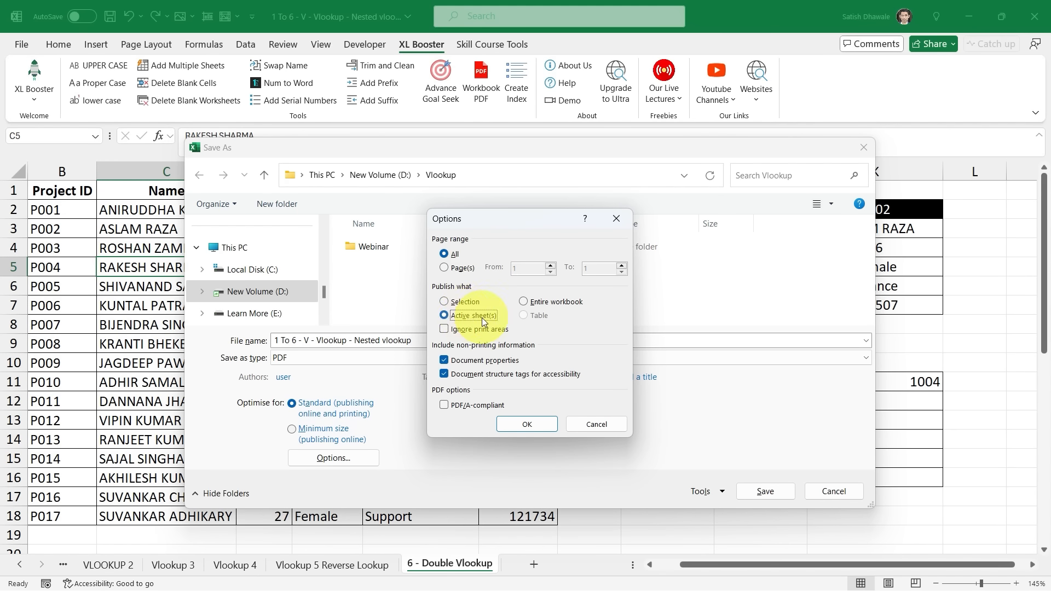
left_click(560, 300)
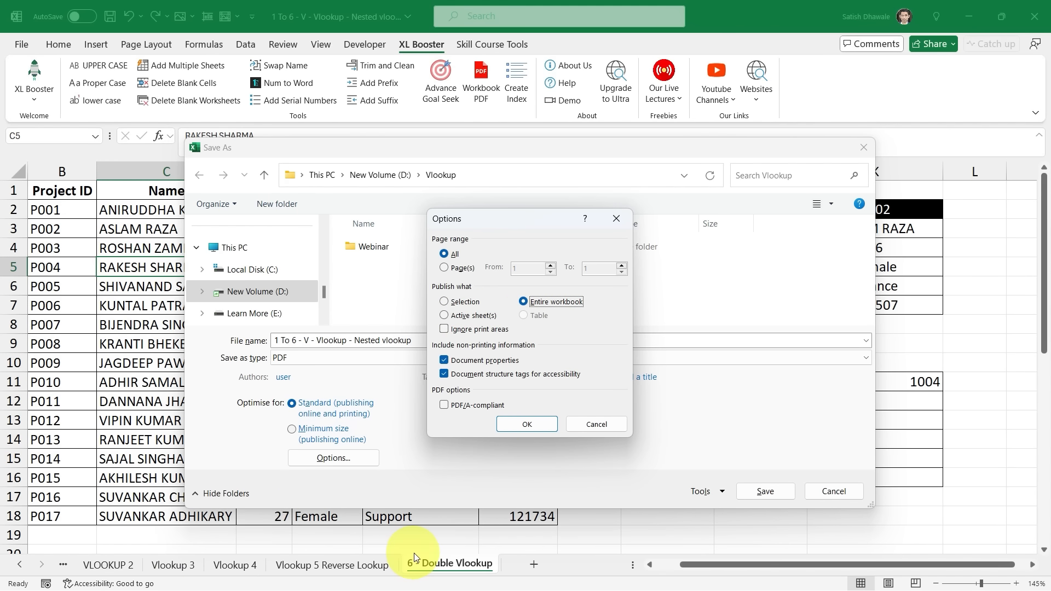
left_click(591, 424)
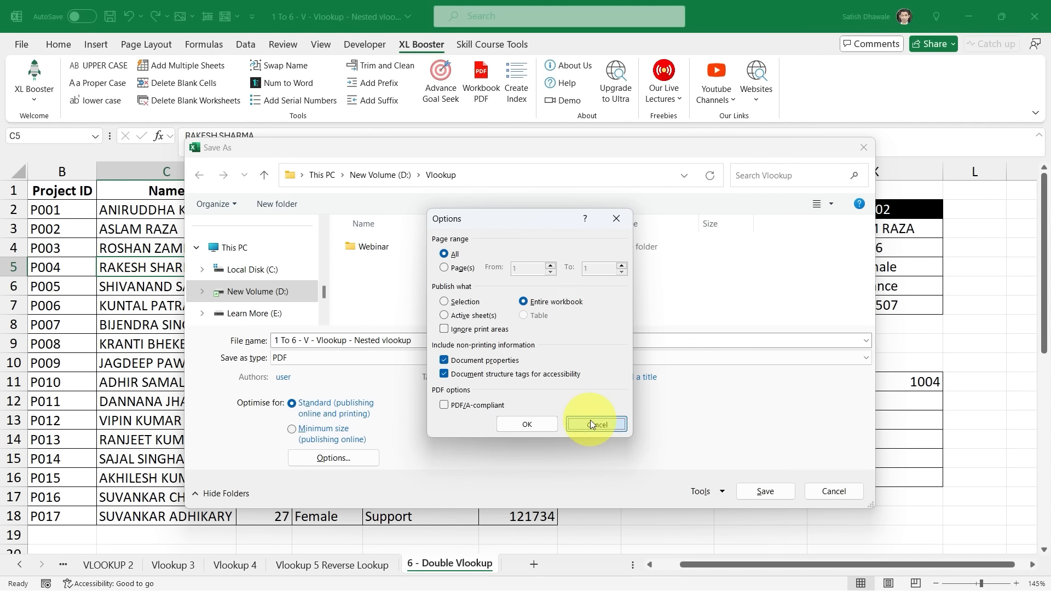
left_click(822, 491)
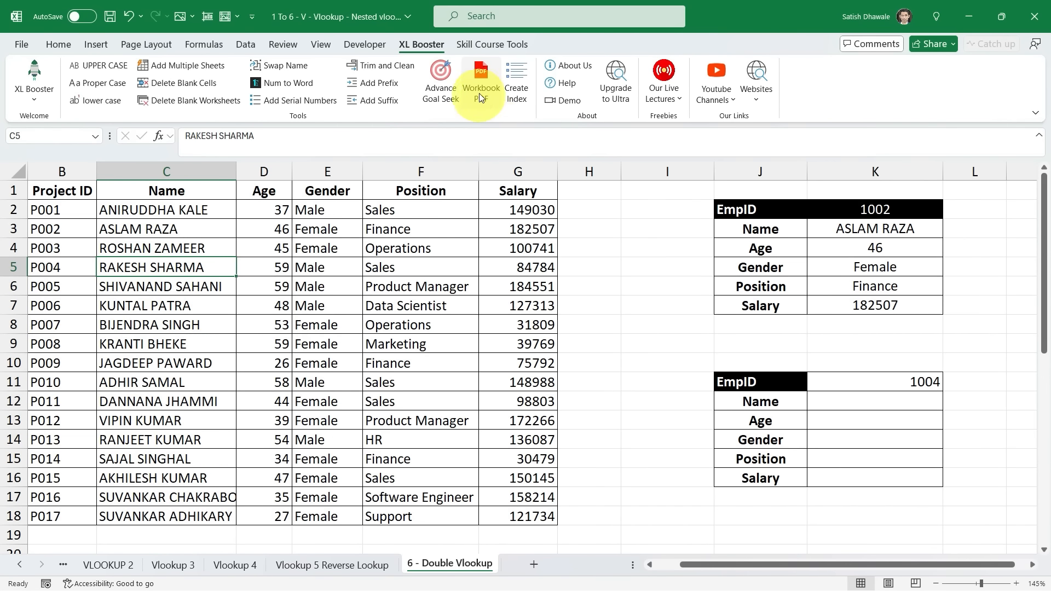
Set the sheet's print scaling to Fit All Columns on One Page and return to the worksheet.
left_click_drag(531, 173, 875, 174)
left_click(612, 258)
key("ctrl+p")
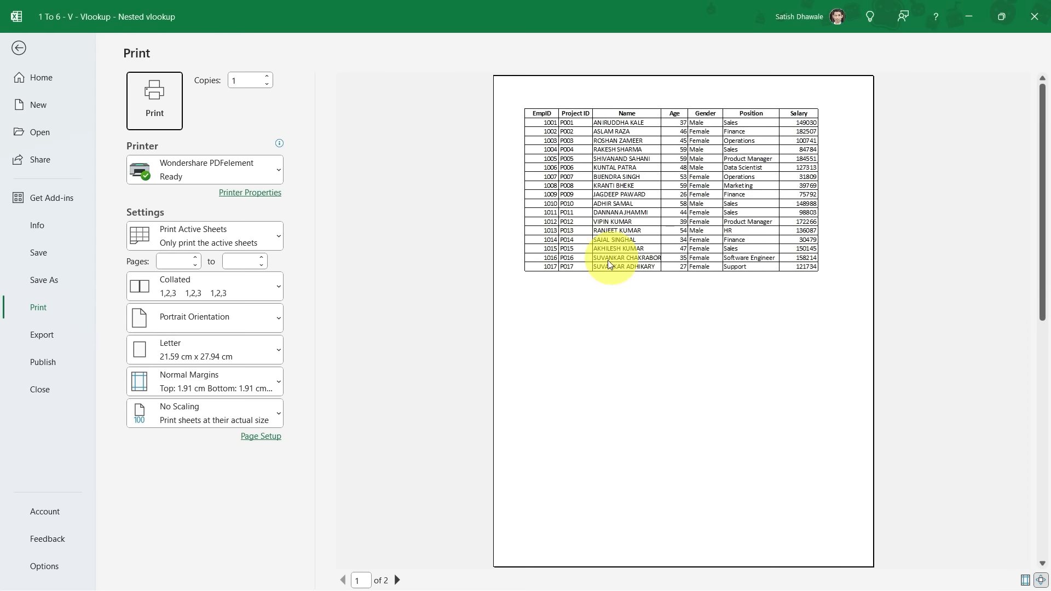
left_click(200, 411)
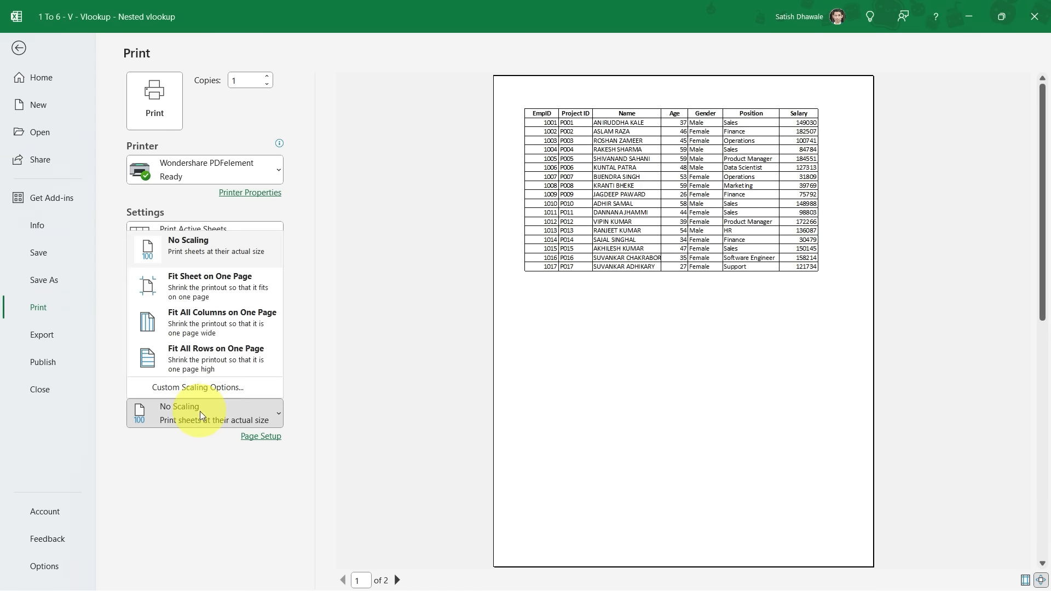
left_click(175, 331)
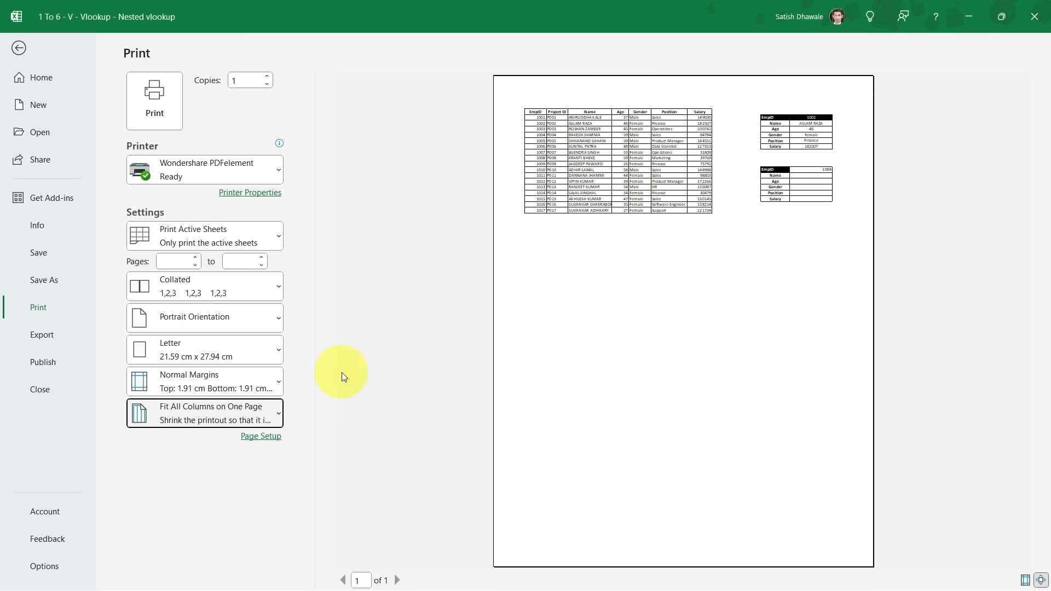
key("Escape")
left_click(473, 322)
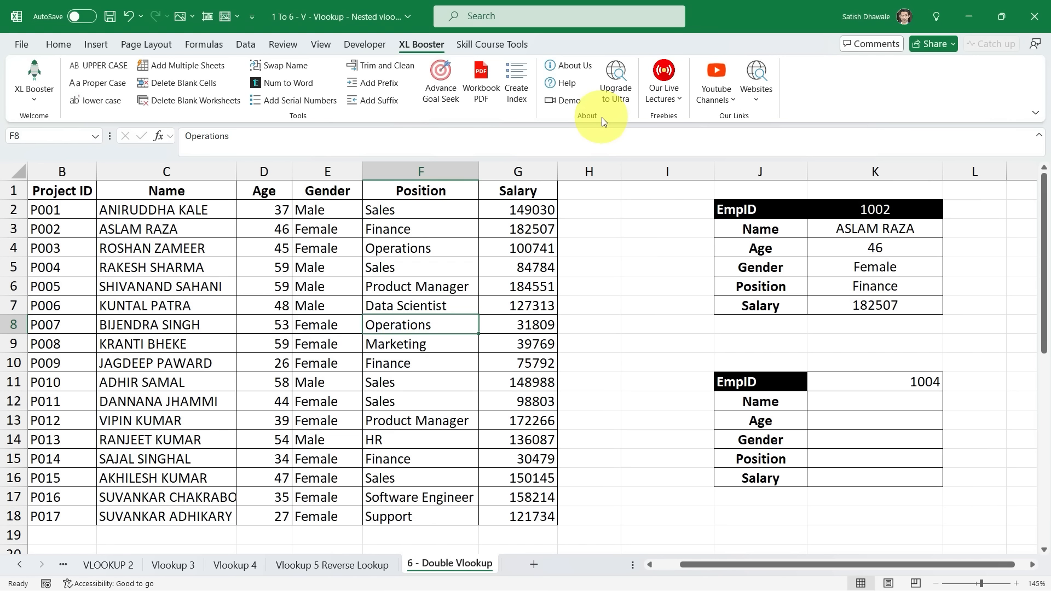
left_click(601, 240)
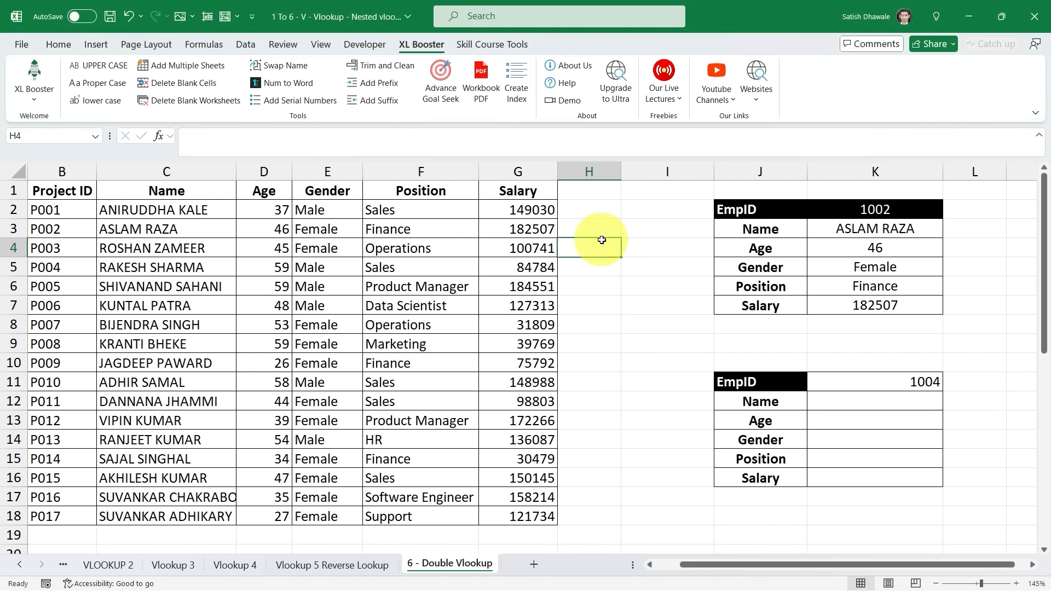
left_click(602, 214)
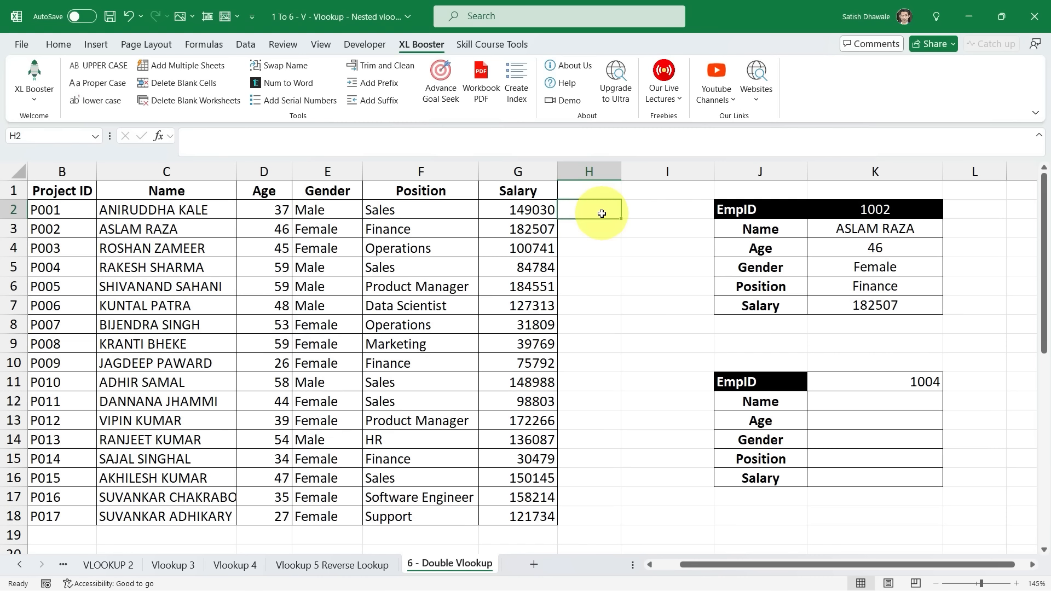
left_click(593, 172)
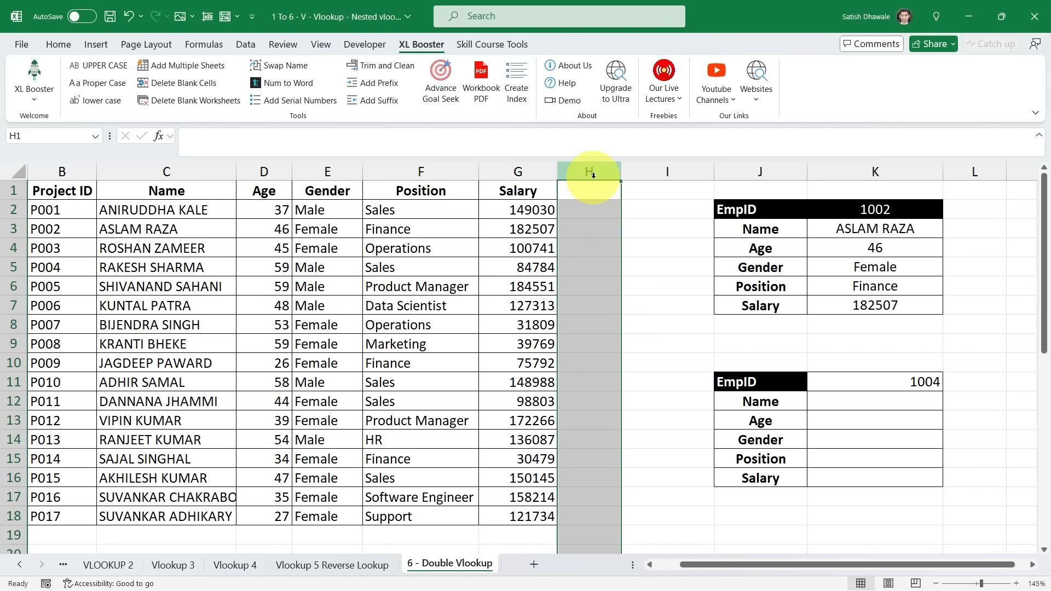
Begin a VLOOKUP in K12 with the absolute lookup value $K$11 and the absolute table array $A$1:$G$18.
left_click(595, 214)
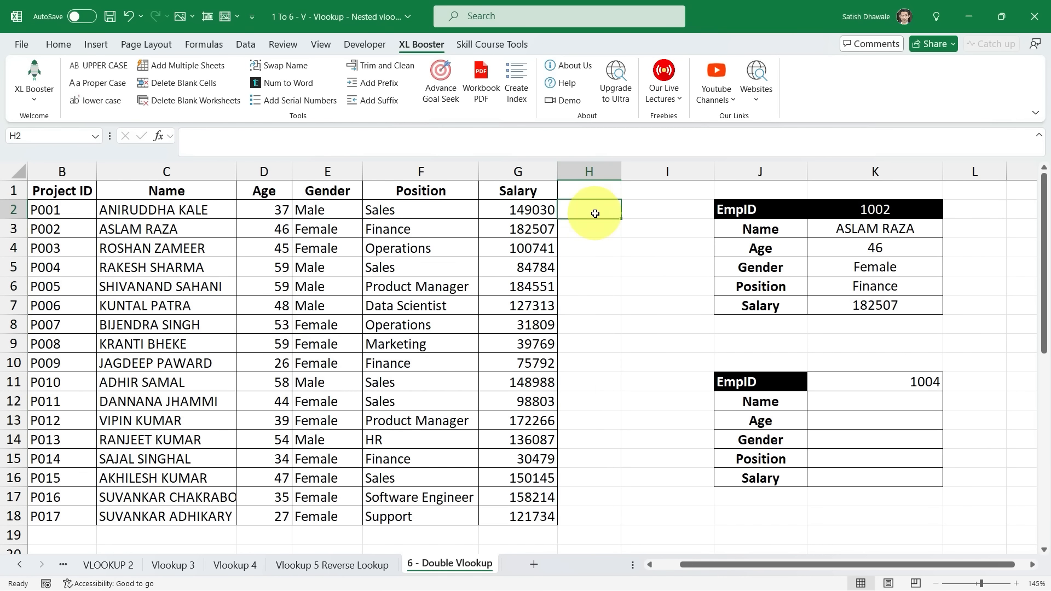
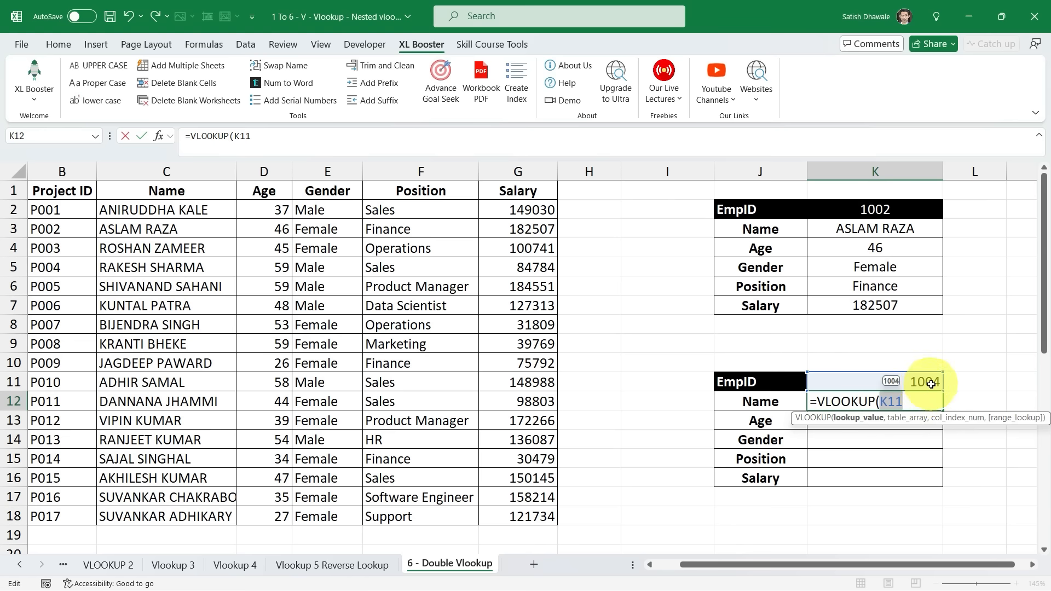
key("F4")
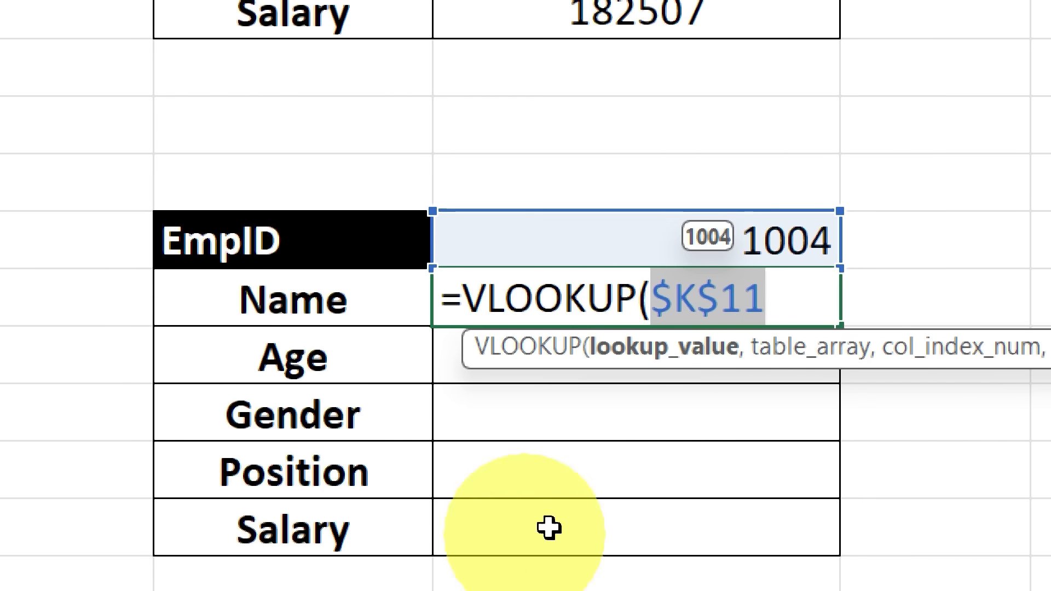
left_click(793, 312)
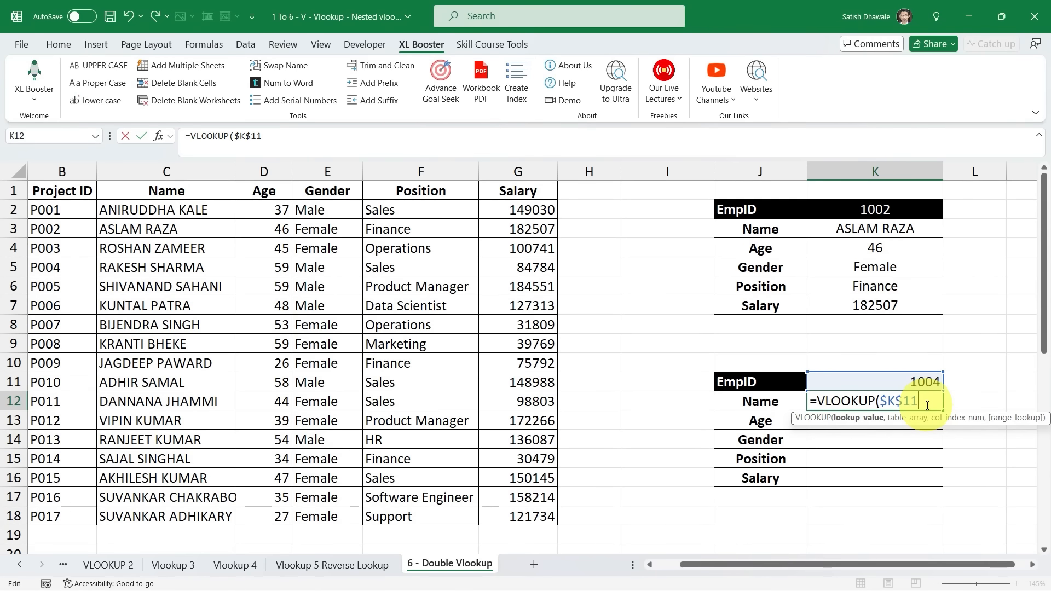
type(",")
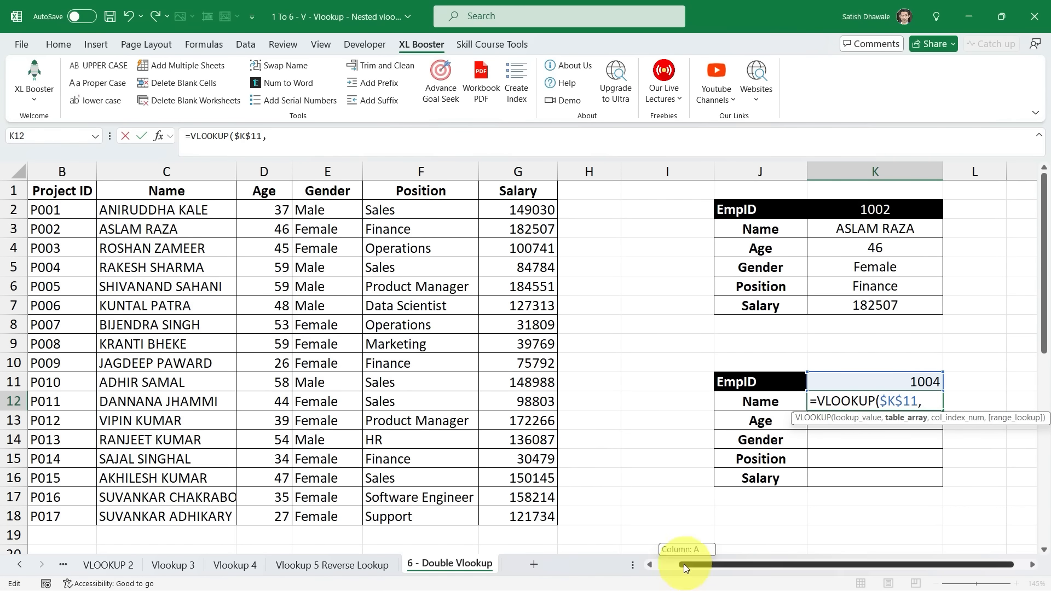
left_click_drag(688, 564, 663, 565)
left_click_drag(65, 189, 602, 511)
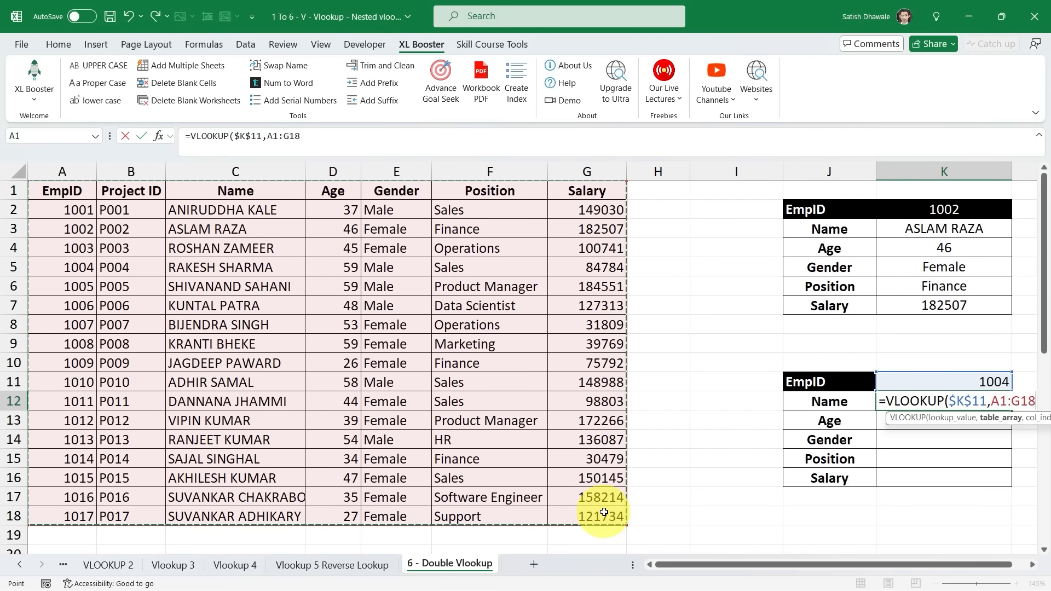
left_click(1032, 564)
left_click(1032, 565)
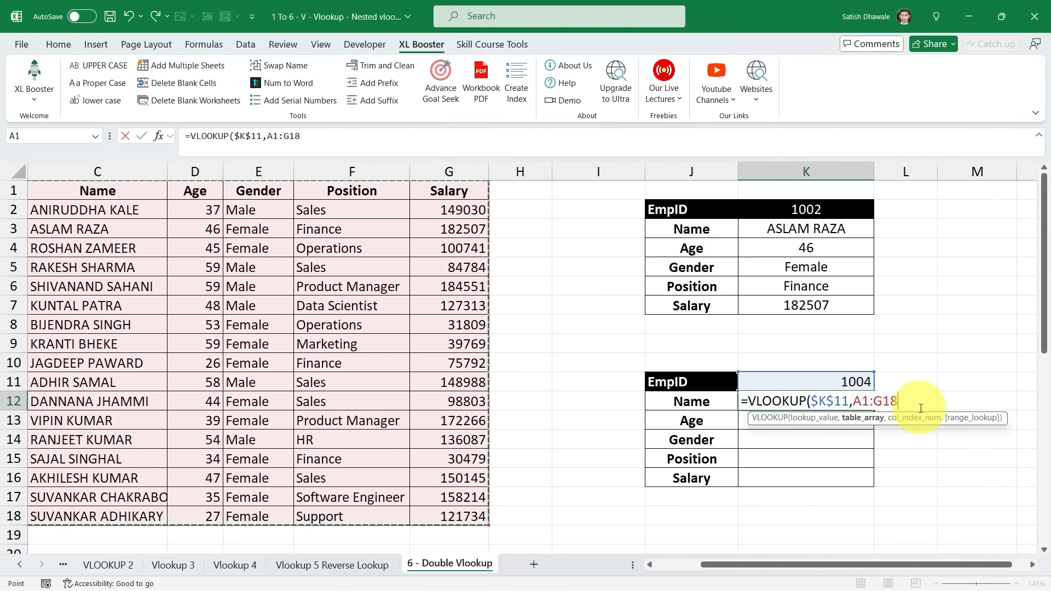
key("F4")
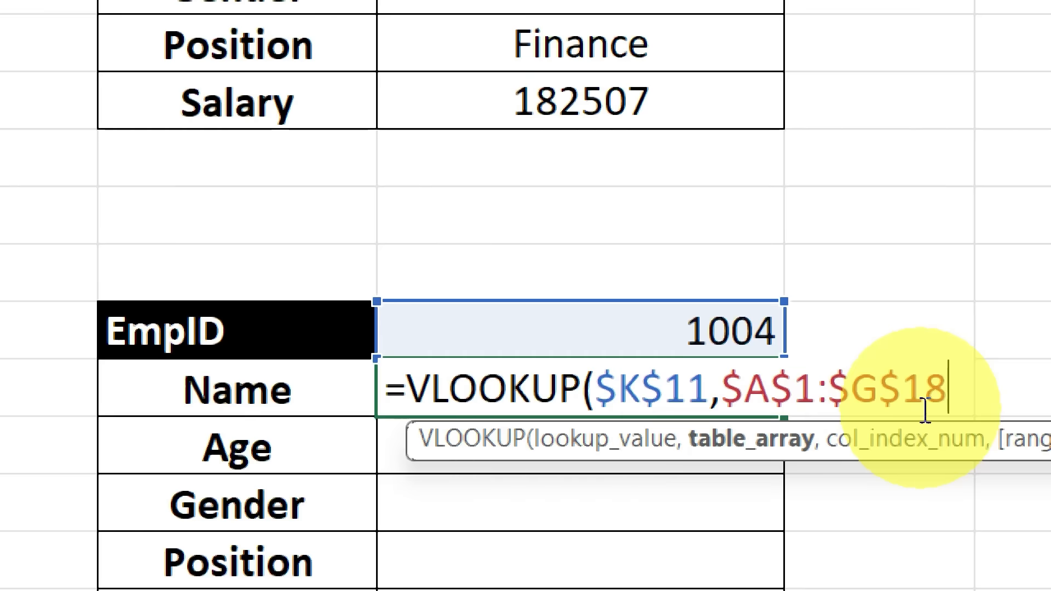
Add row()-9 as the column index argument of the VLOOKUP in K12 and preview its value.
type(",")
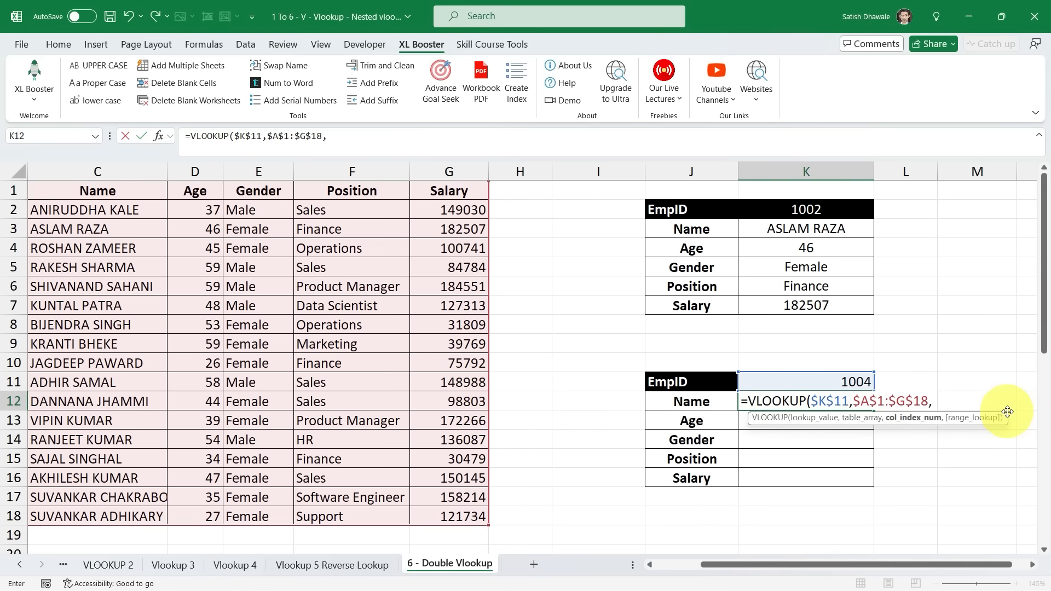
type("row")
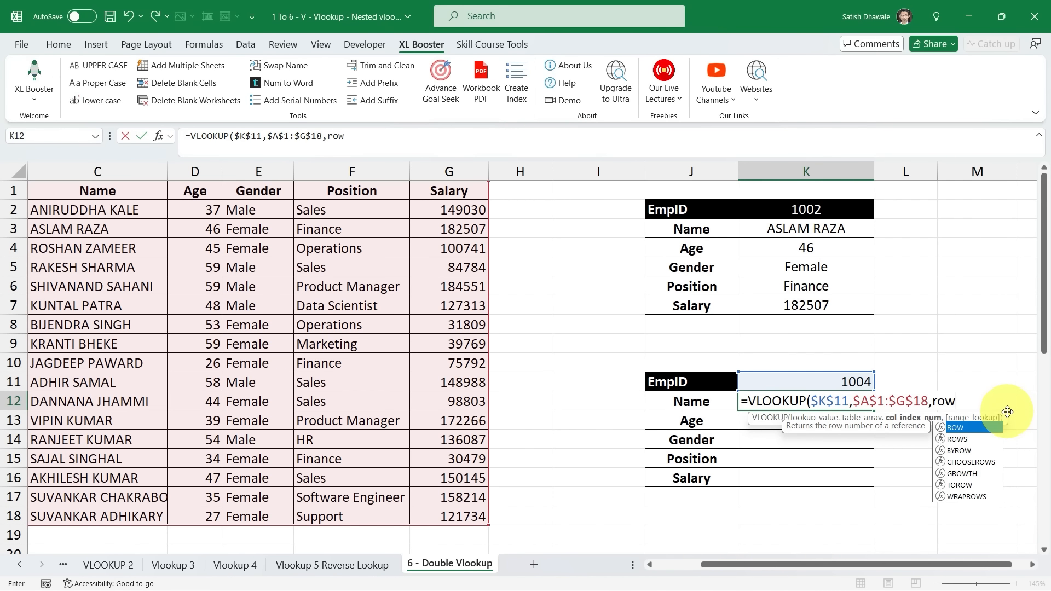
type("()")
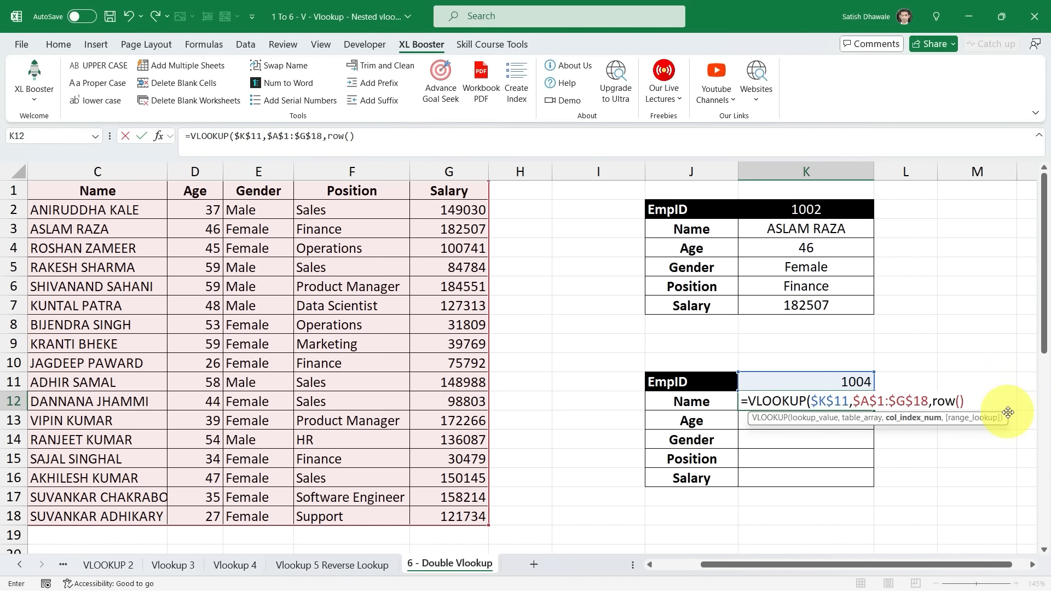
left_click_drag(935, 402, 973, 402)
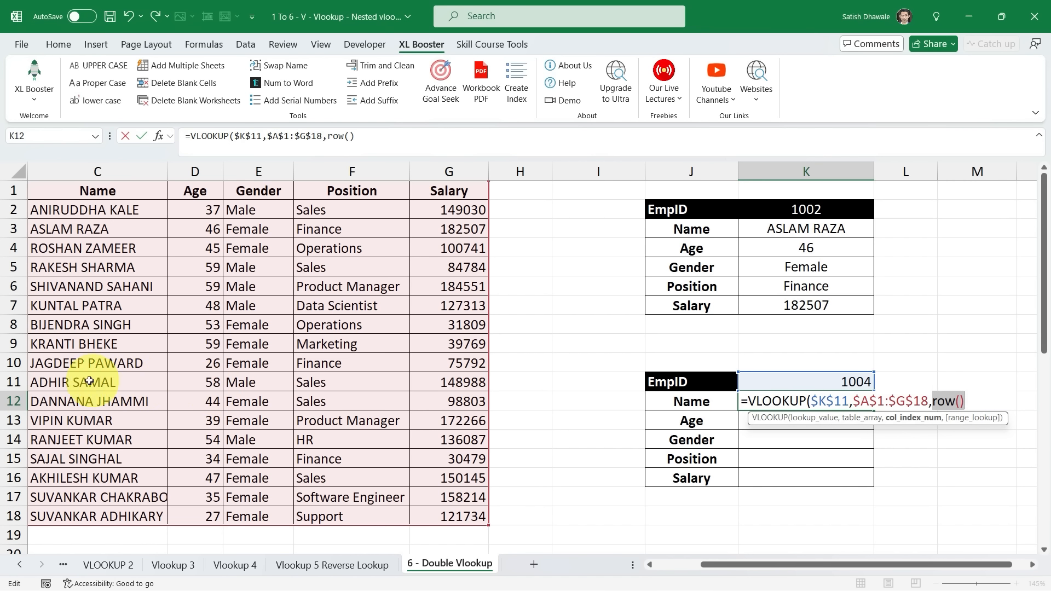
left_click(968, 404)
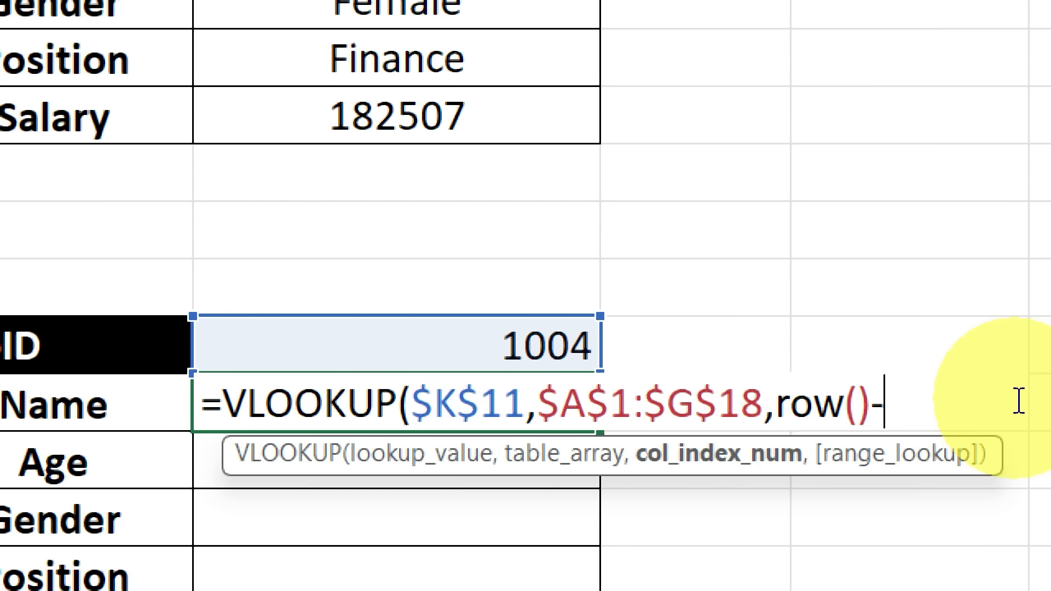
type("-9")
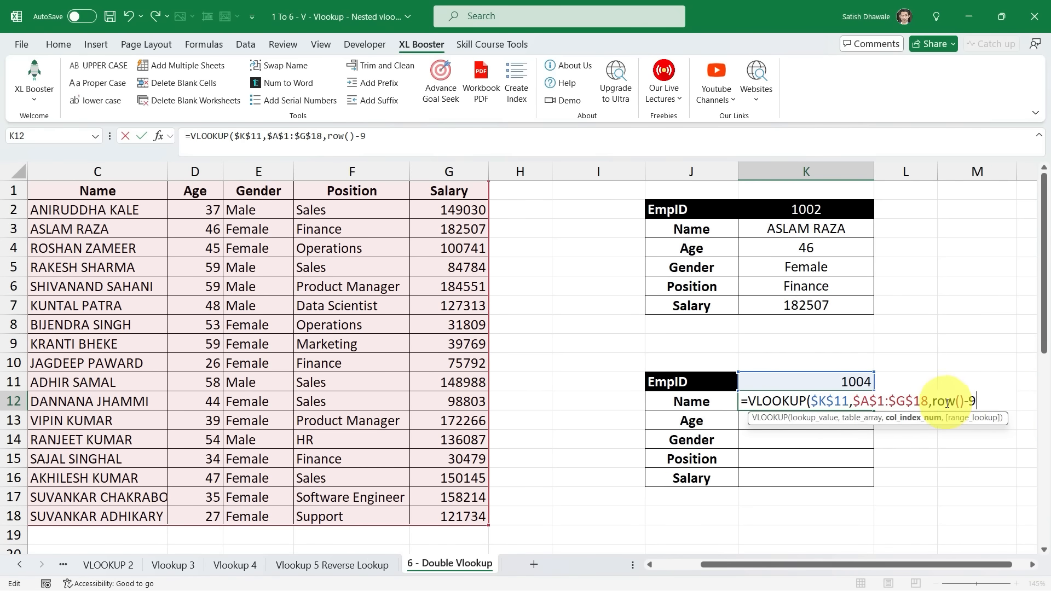
left_click_drag(931, 403, 987, 402)
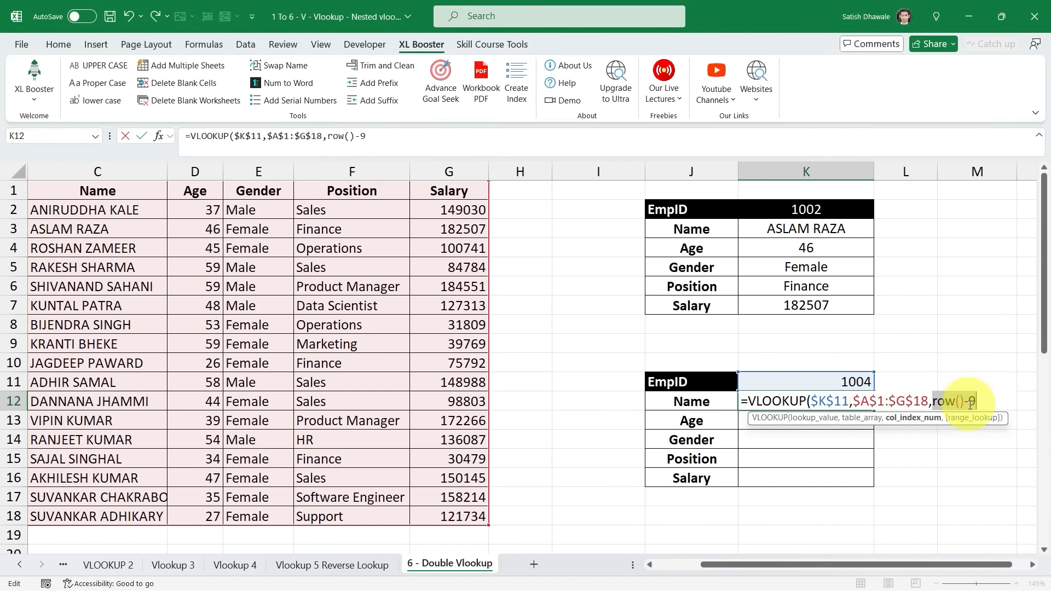
left_click(944, 404)
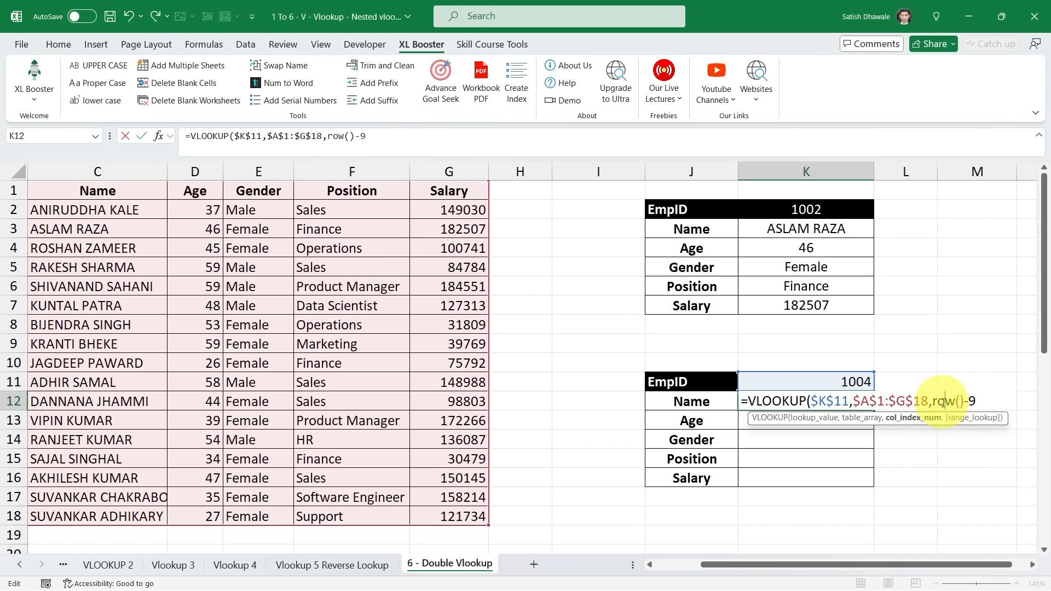
left_click_drag(933, 401, 983, 402)
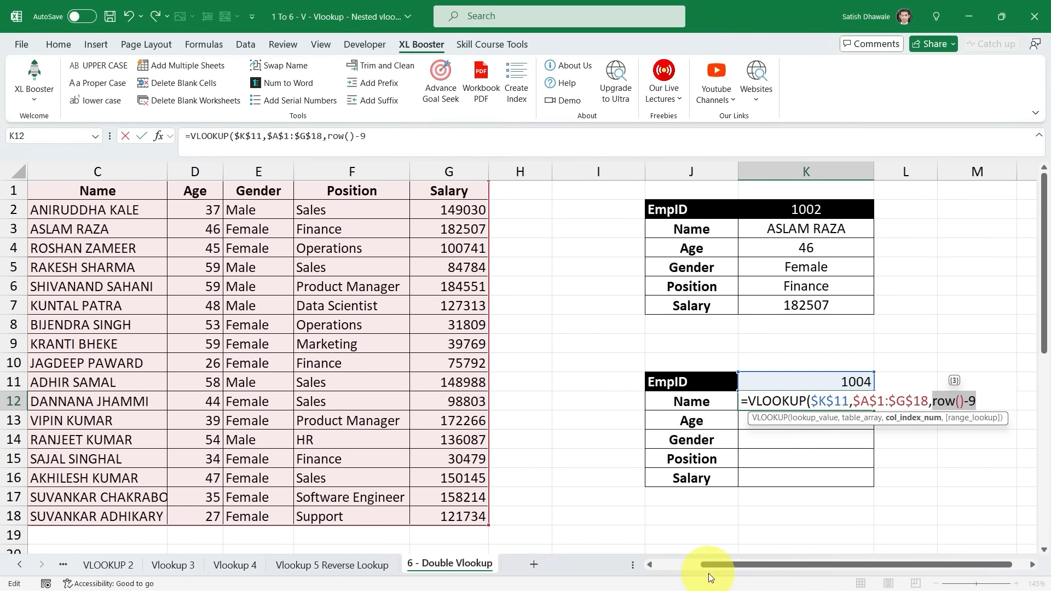
Complete the K12 VLOOKUP with exact match 0 and fill the formula down through K16.
left_click(694, 564)
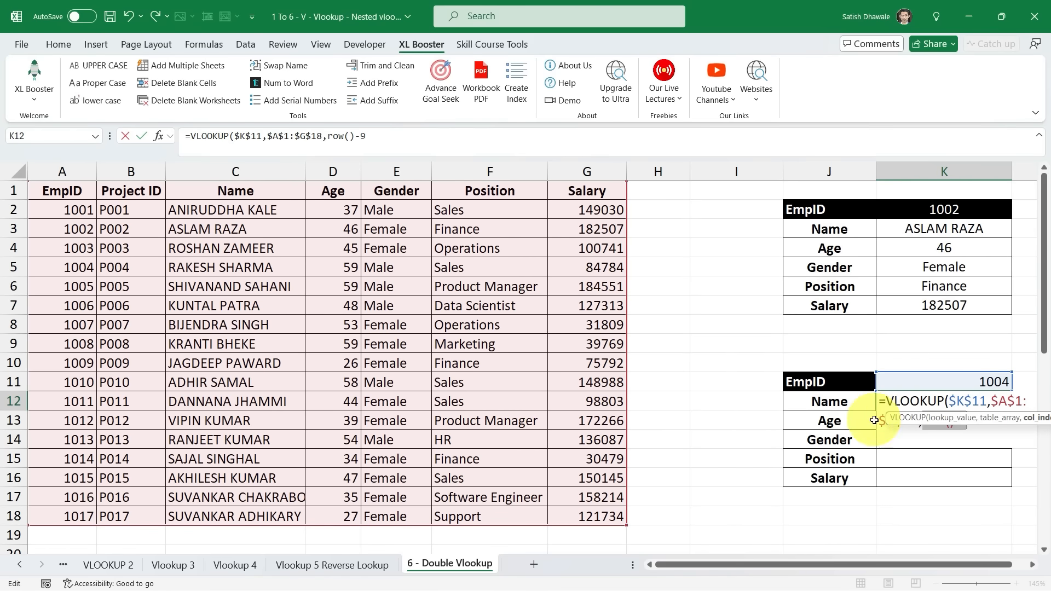
left_click(1032, 566)
left_click(1032, 565)
left_click(1032, 565)
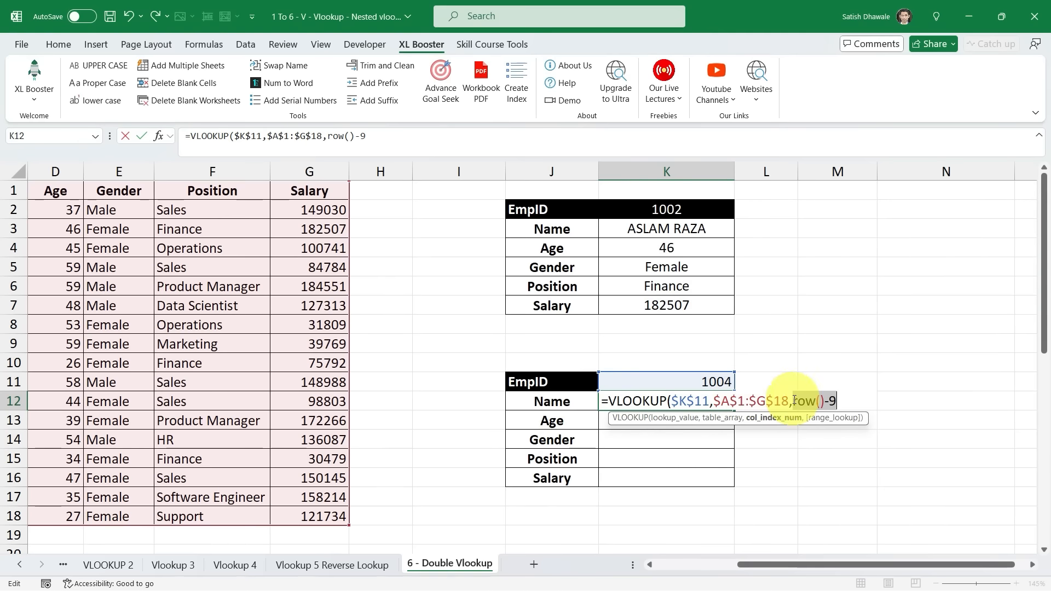
type(",")
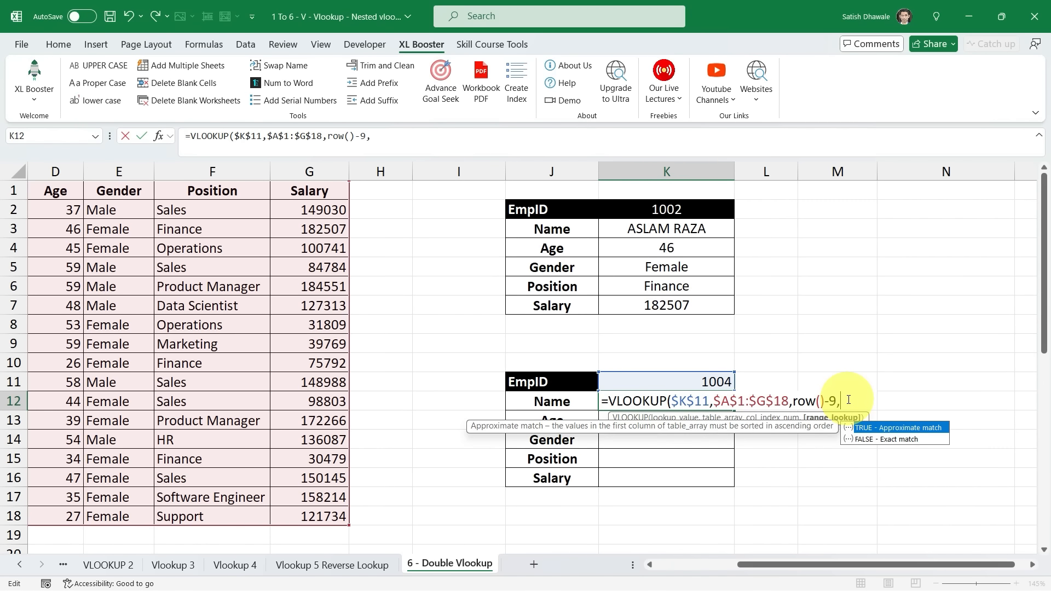
type("0)")
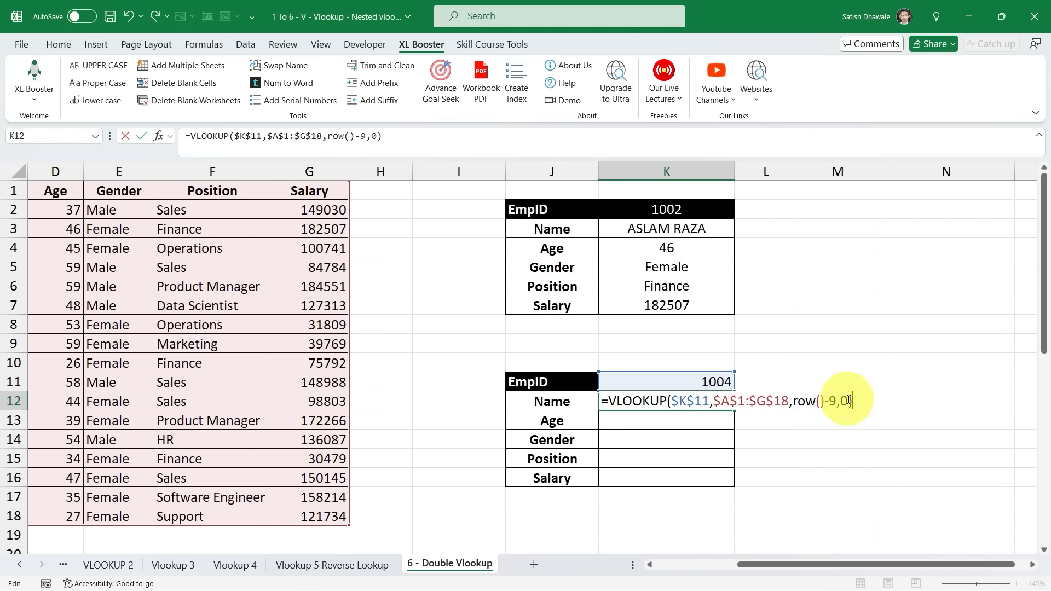
key("Return")
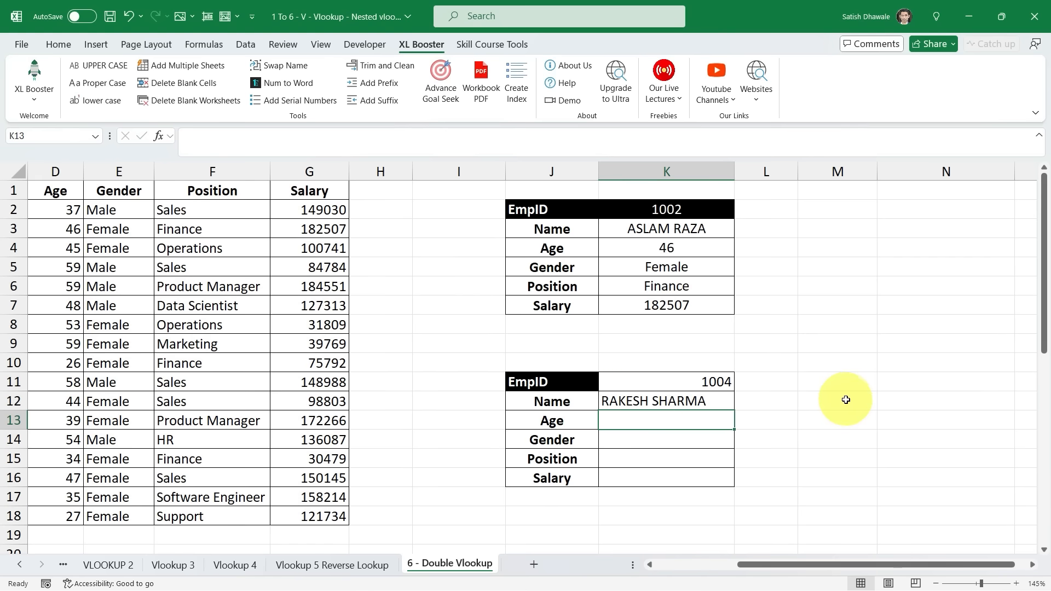
left_click(728, 400)
double_click(735, 409)
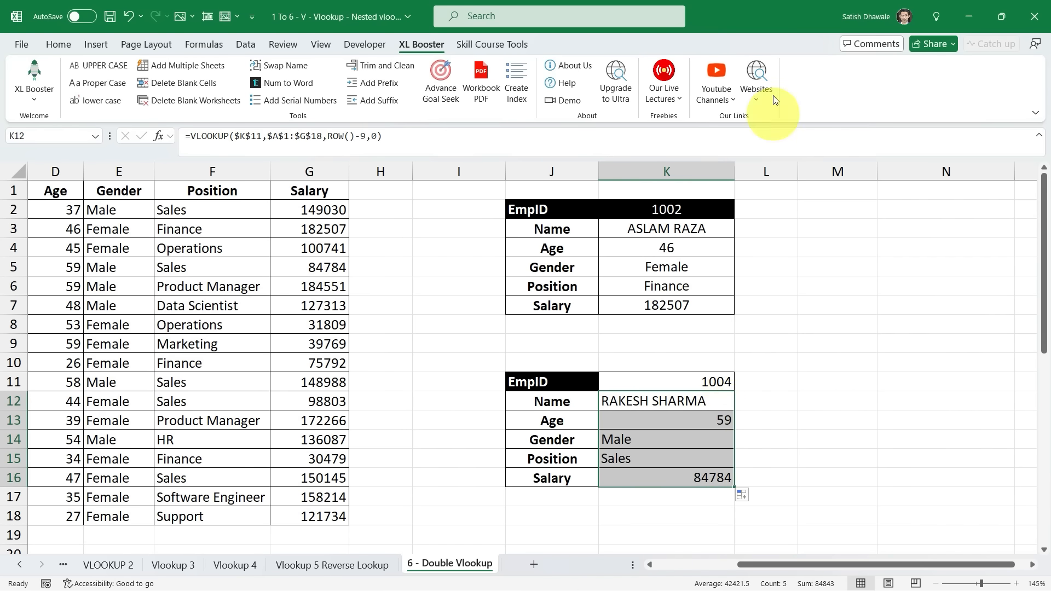
Switch to Chrome, open YouTube and search for the instructor's English channel.
left_click(717, 90)
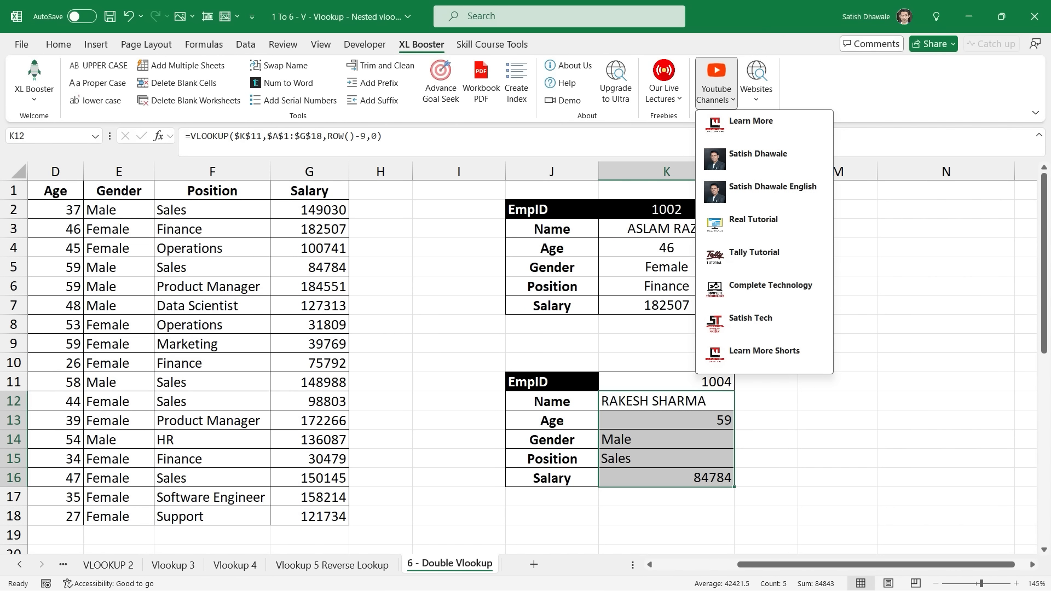
key("alt+Tab")
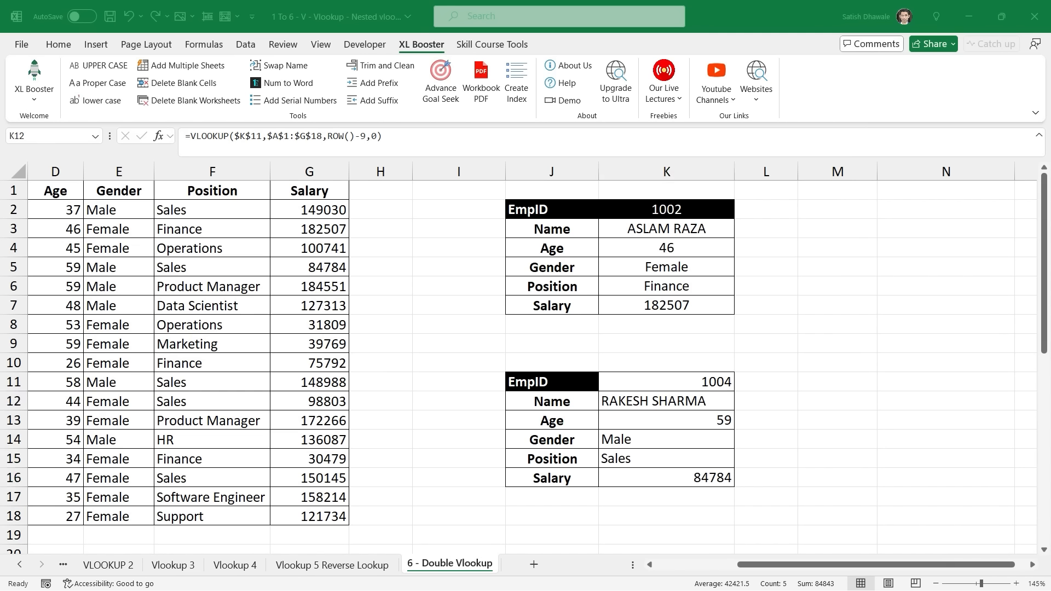
type("you")
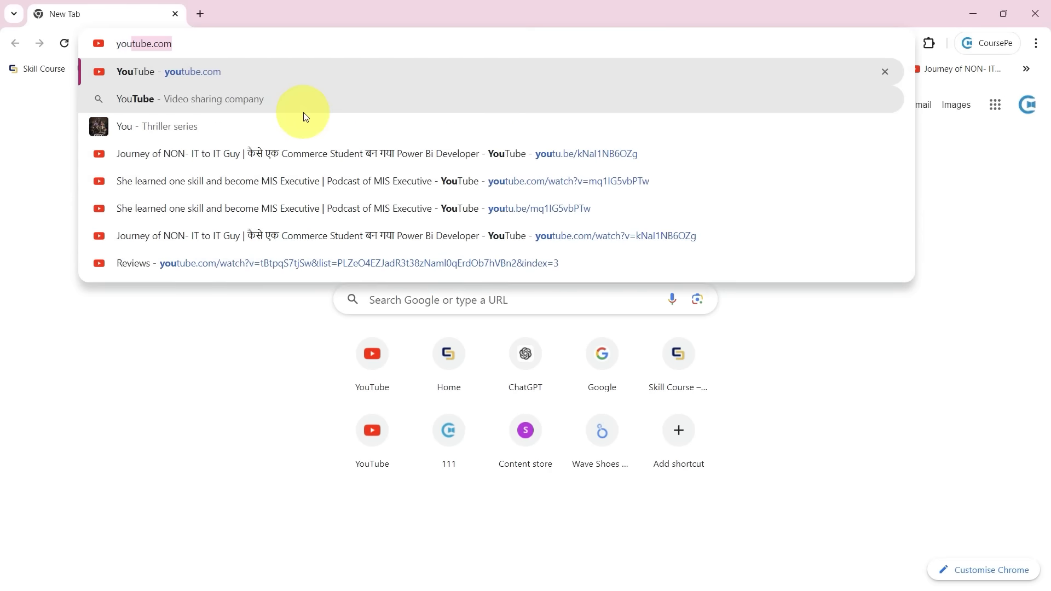
key("Return")
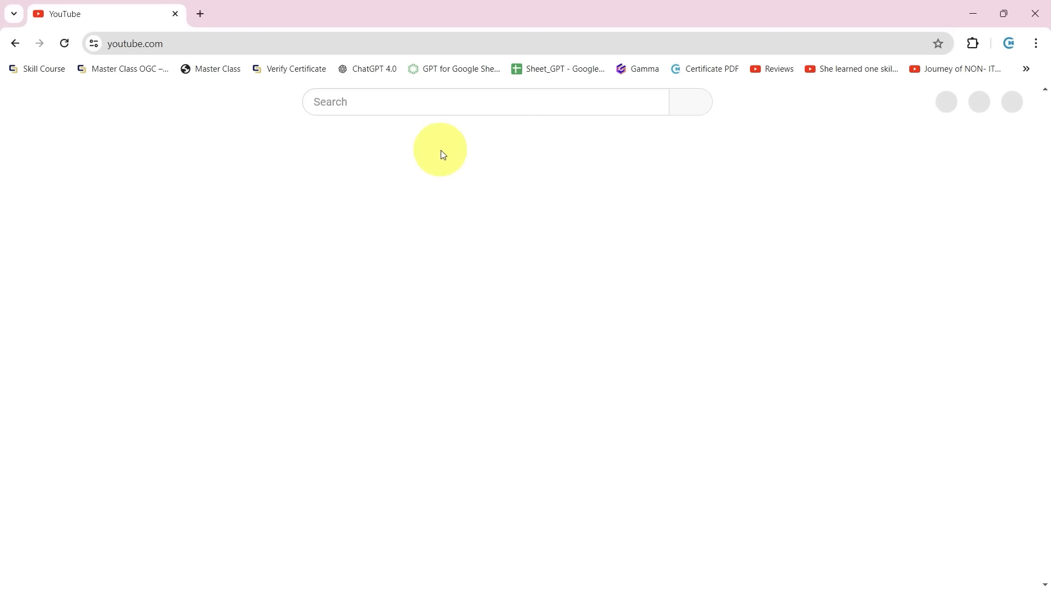
type("satis")
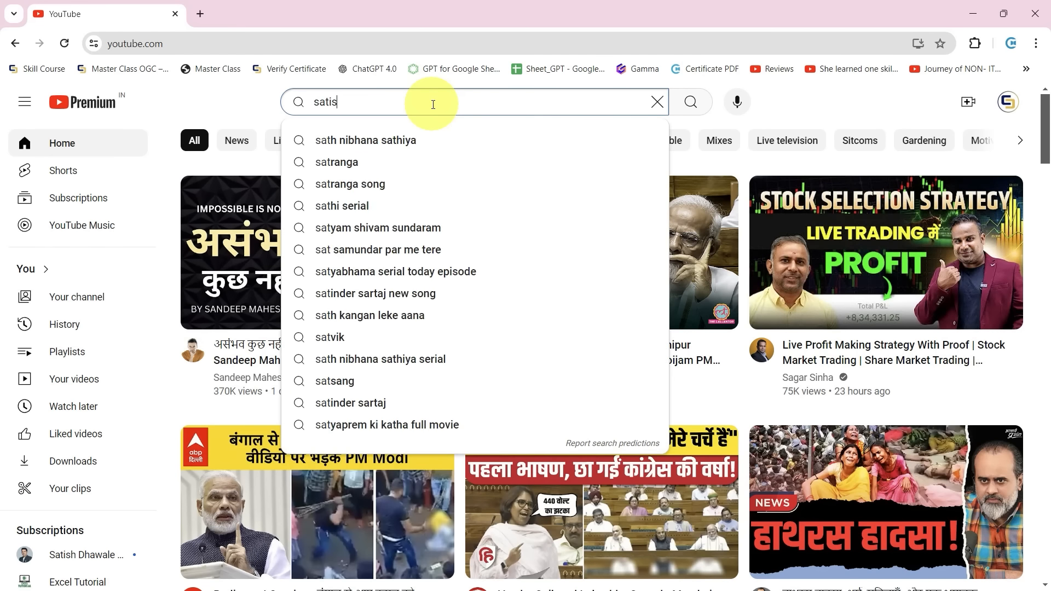
type("h dhawale english")
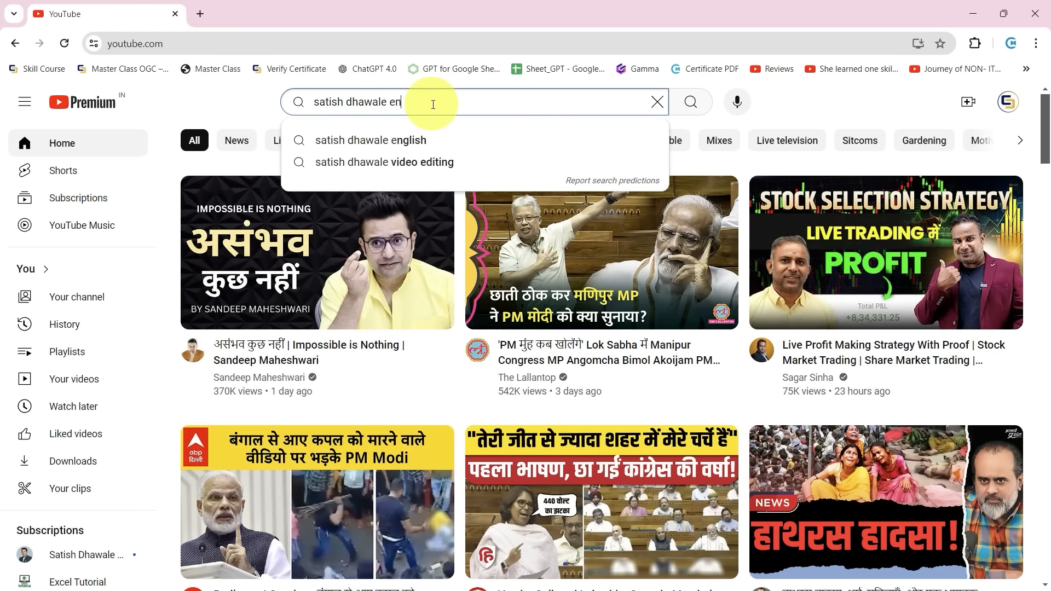
key("Return")
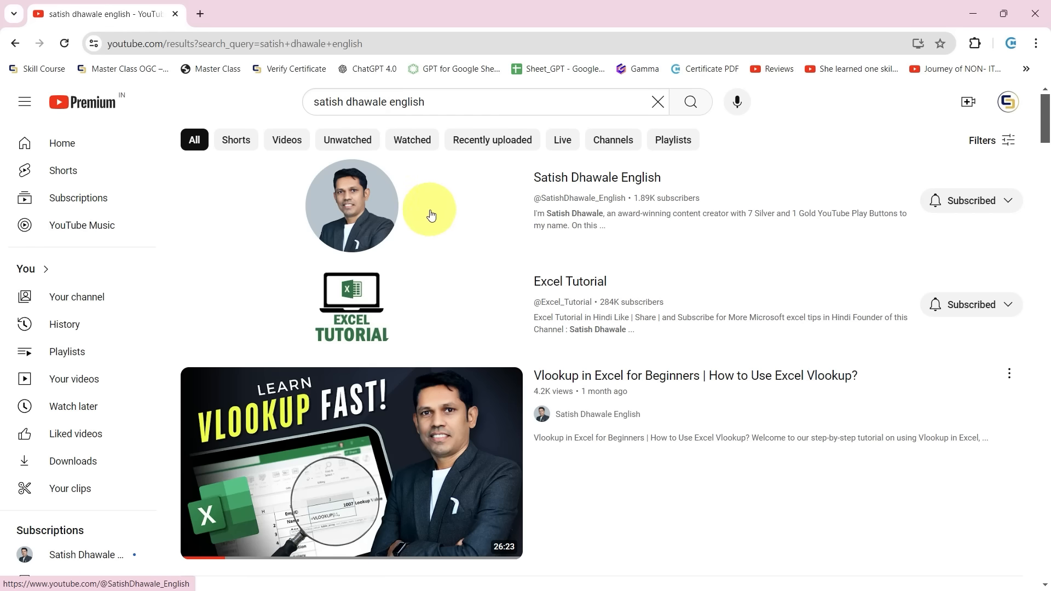
Open the instructor's English channel and browse its Shorts and Videos.
left_click(404, 214)
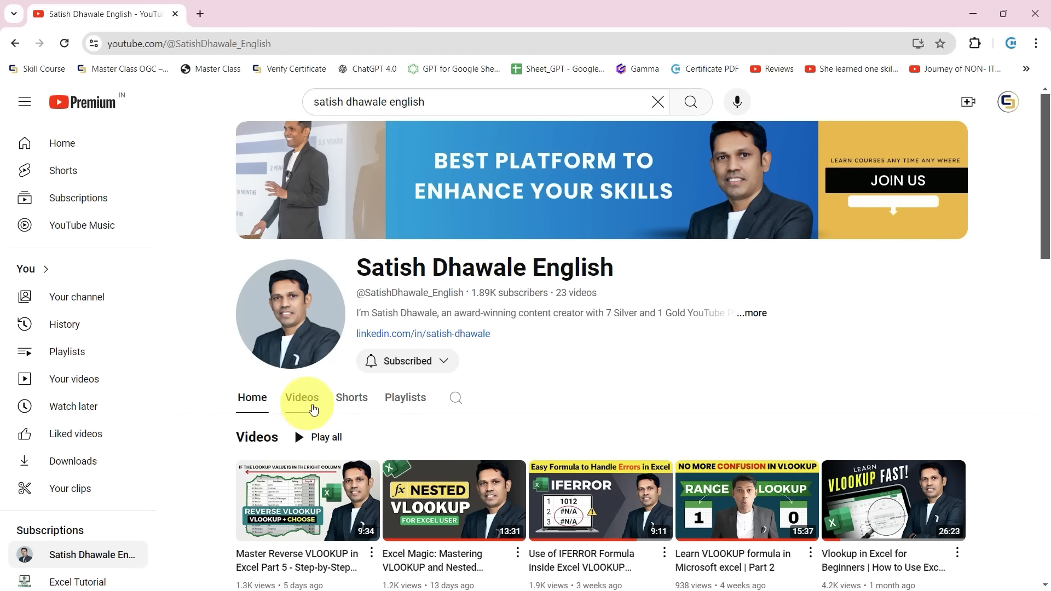
left_click(350, 404)
scroll(351, 405, "down", 10)
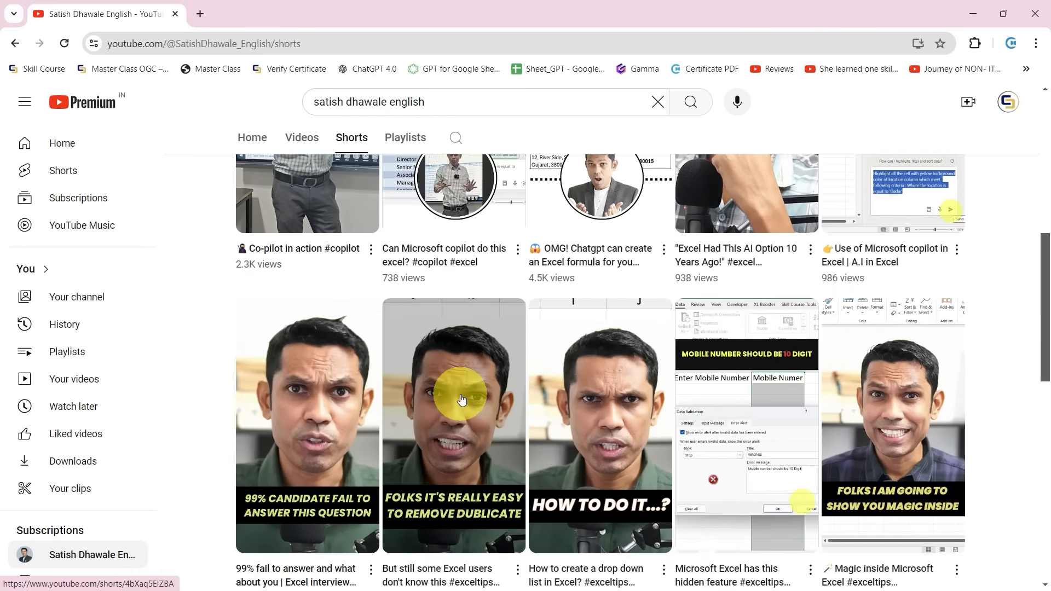
scroll(350, 299, "up", 10)
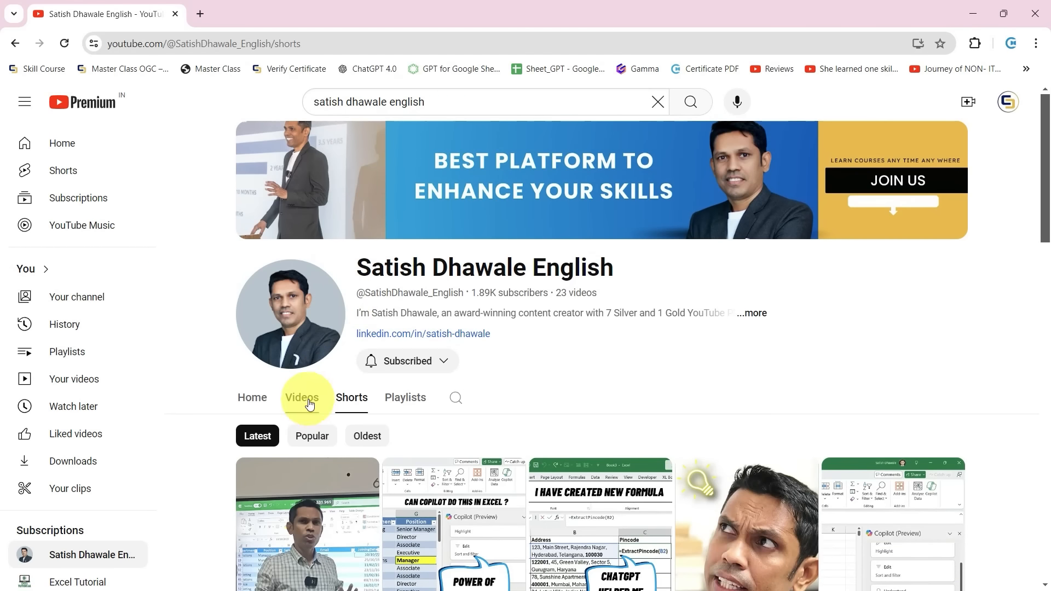
scroll(306, 383, "down", 4)
left_click(304, 263)
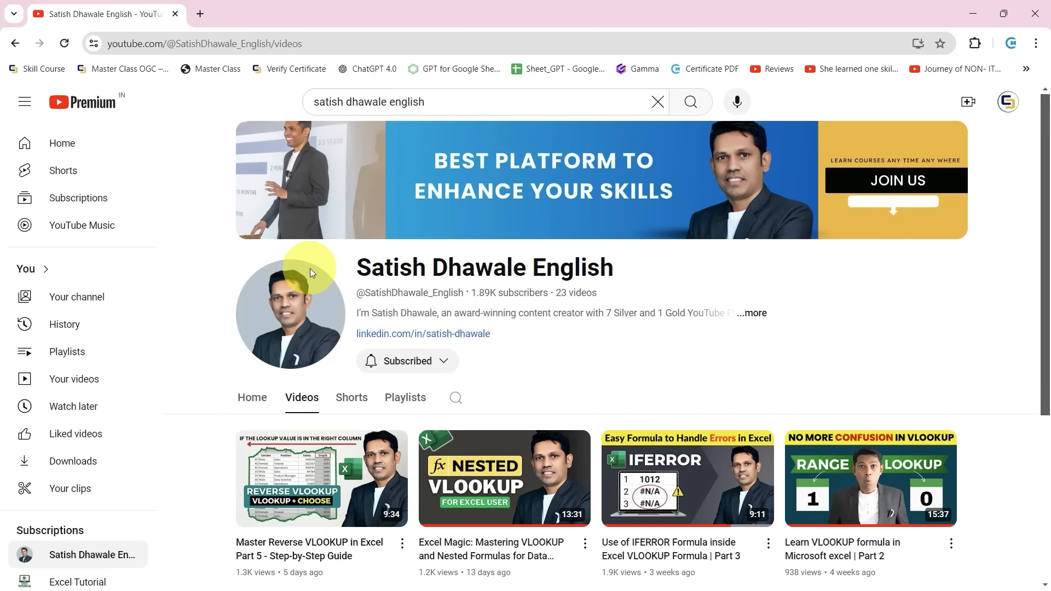
scroll(310, 273, "down", 5)
scroll(342, 301, "up", 4)
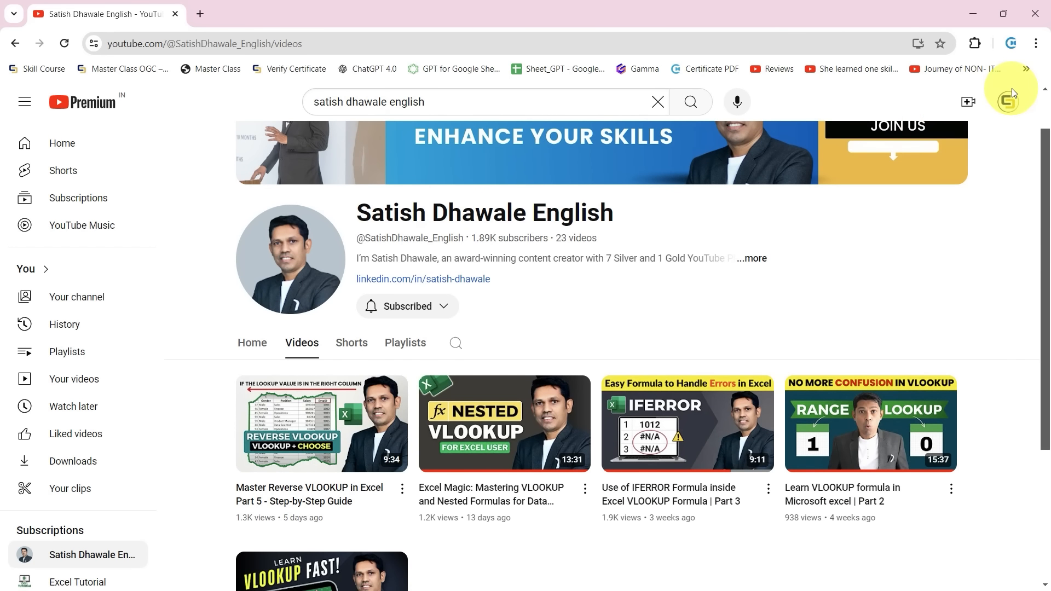
Return to Excel and review the VLOOKUP formula in K12 without changing it.
left_click(984, 11)
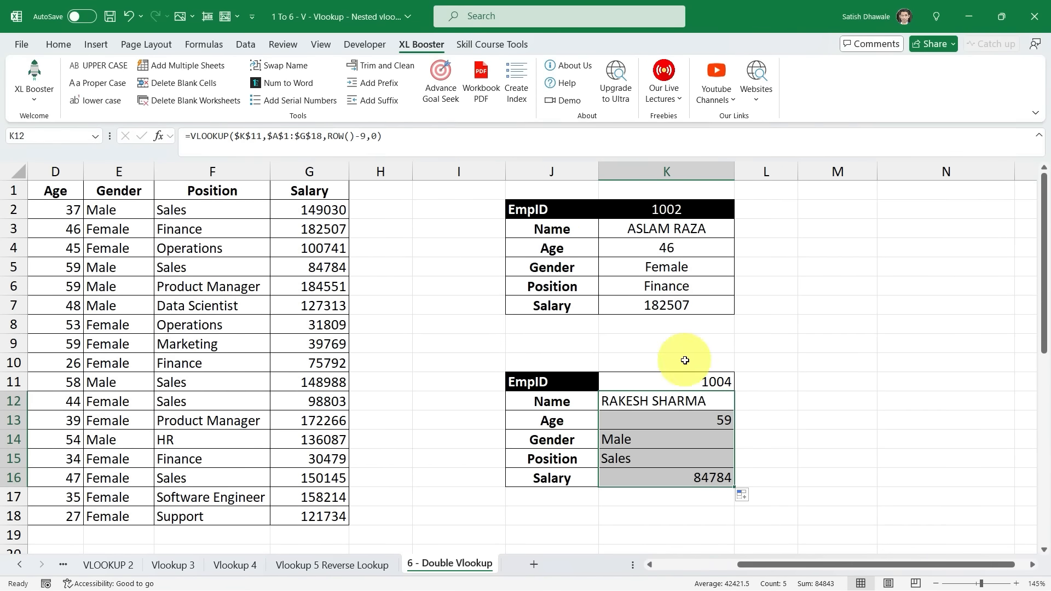
left_click(668, 402)
double_click(679, 402)
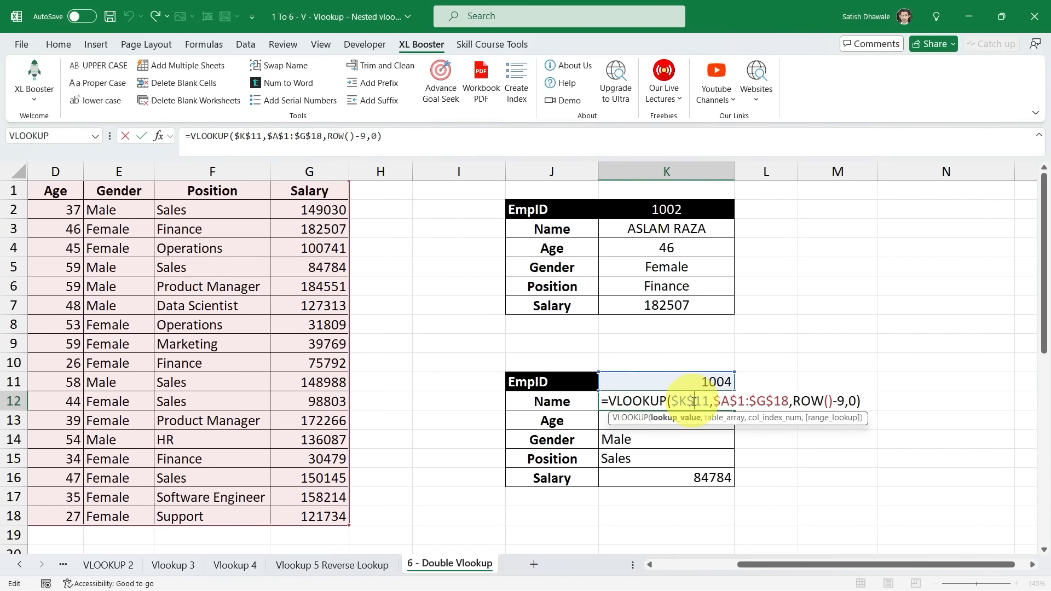
key("Escape")
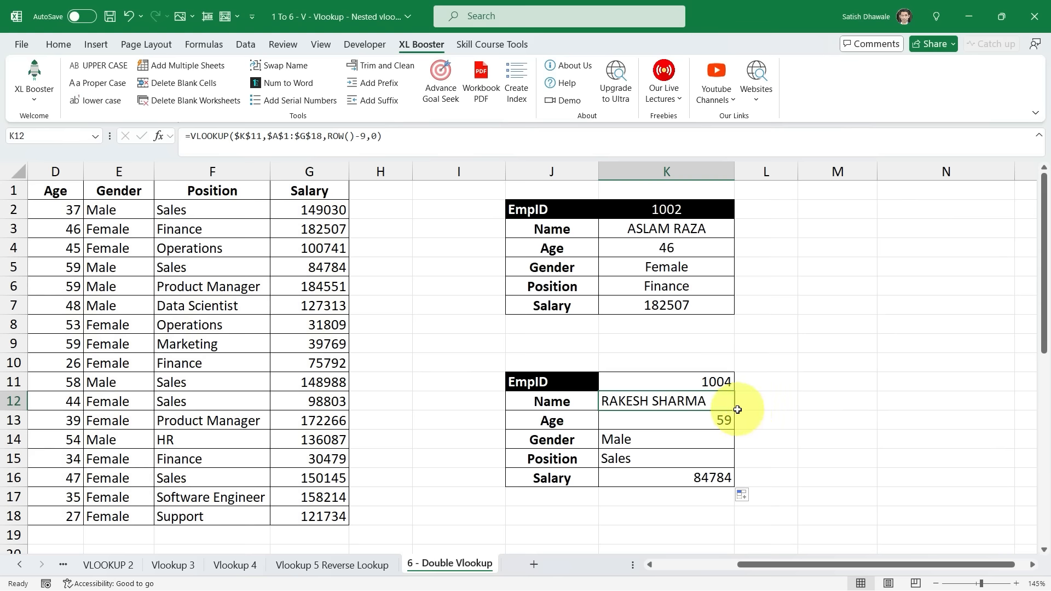
mouse_move(733, 410)
left_mouse_down()
mouse_move(716, 481)
mouse_move(697, 404)
left_mouse_up()
Switch the J11 drop-down to Project ID, choose P004 in K11, and check the results in K12:K16.
left_click(572, 382)
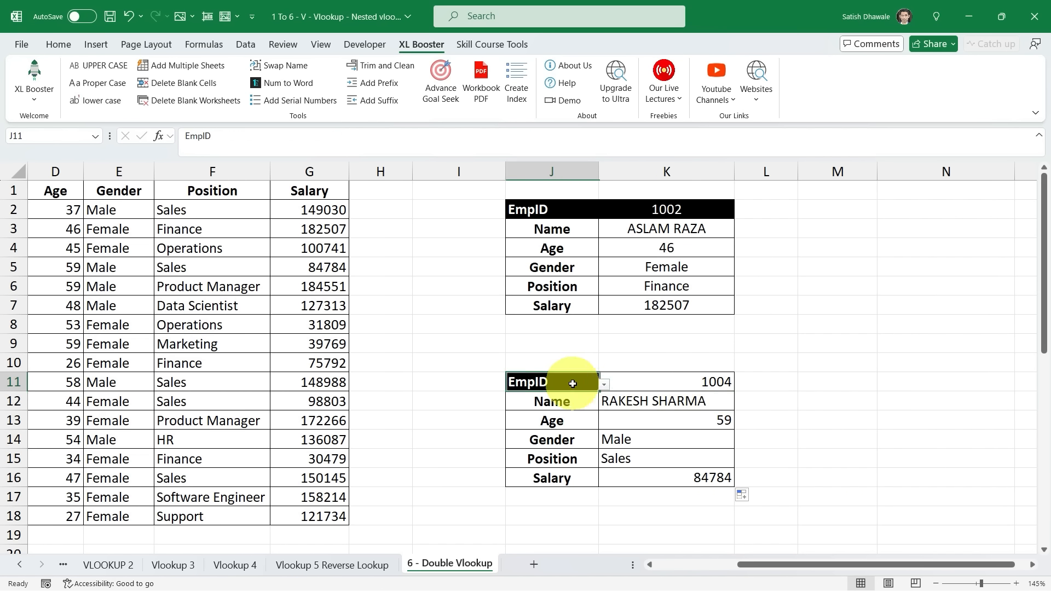
left_click(603, 385)
left_click(551, 409)
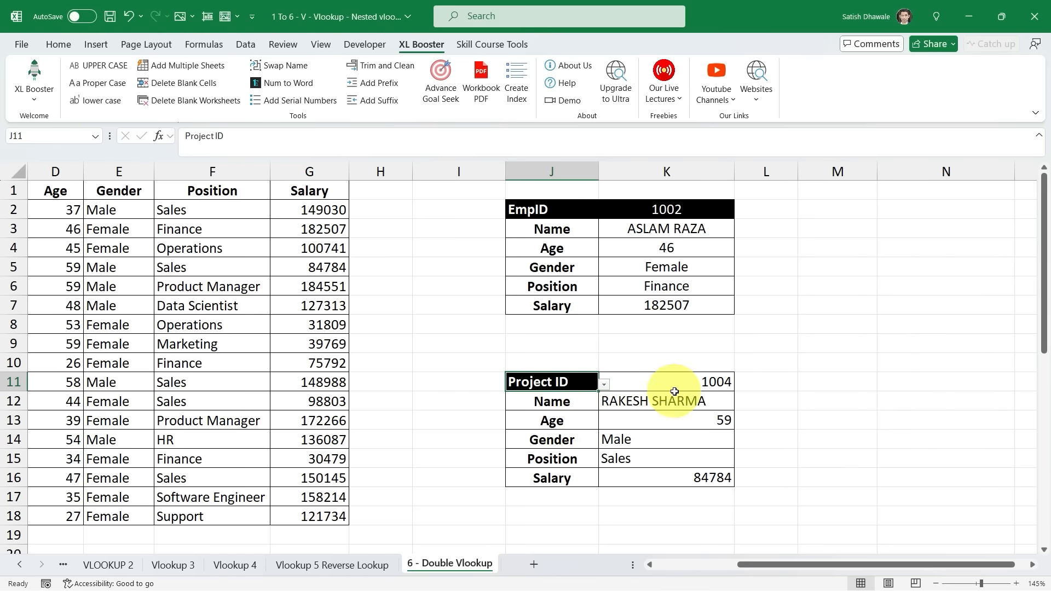
left_click(706, 381)
left_click(738, 385)
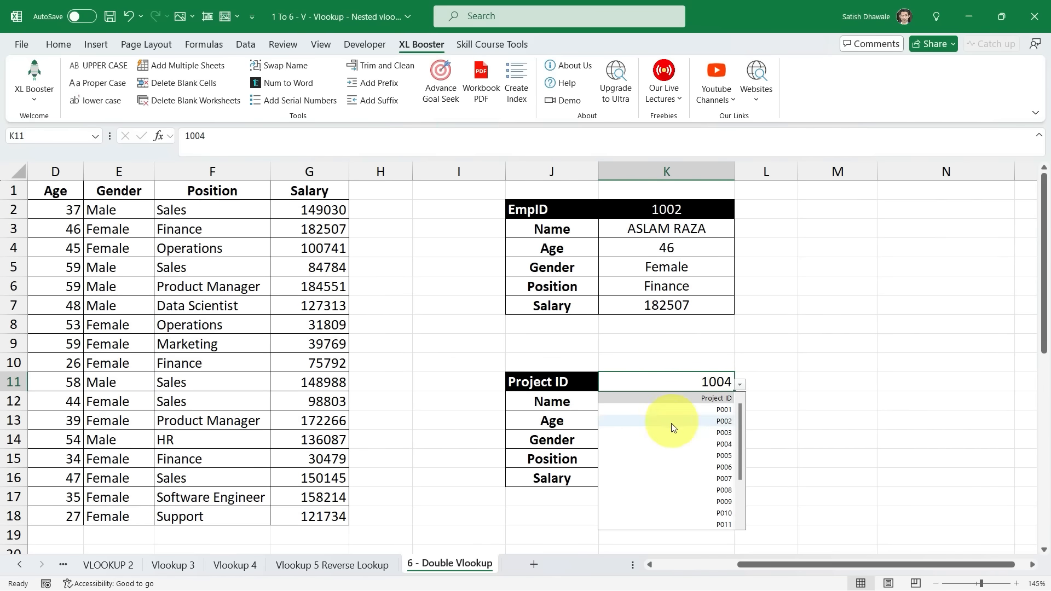
left_click(712, 446)
left_click_drag(696, 408, 695, 479)
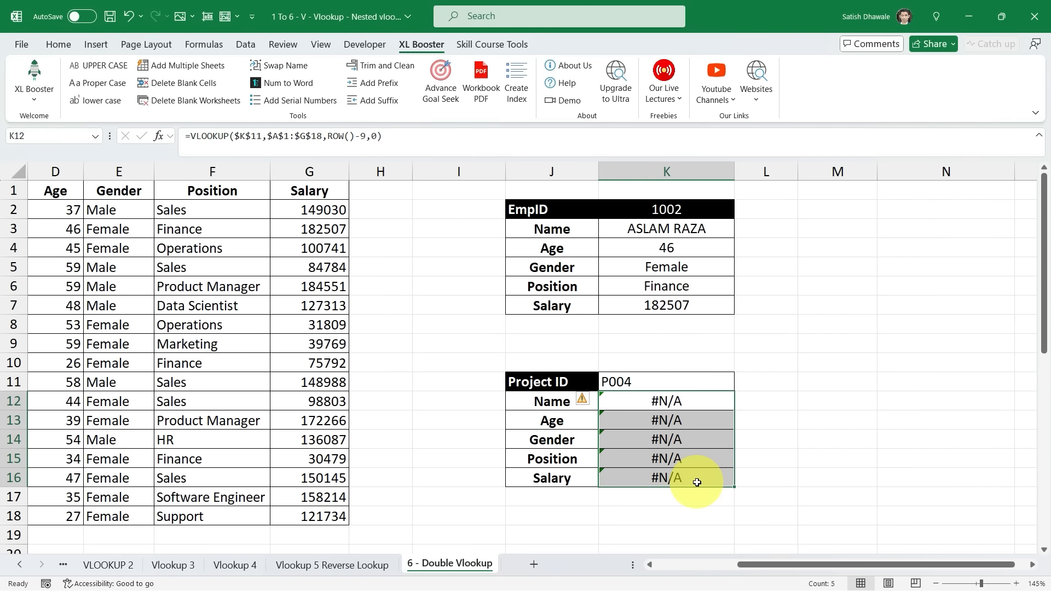
mouse_move(761, 565)
left_mouse_down()
mouse_move(666, 563)
mouse_move(774, 553)
left_mouse_up()
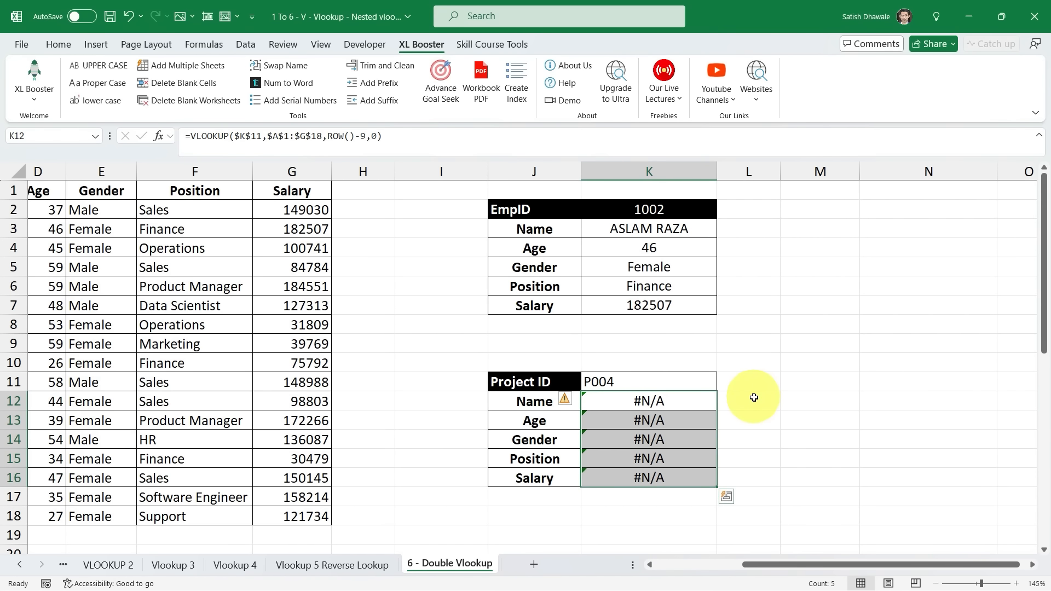
Wrap the K12 VLOOKUP in IFERROR as its value argument and open the value_if_error argument.
double_click(652, 401)
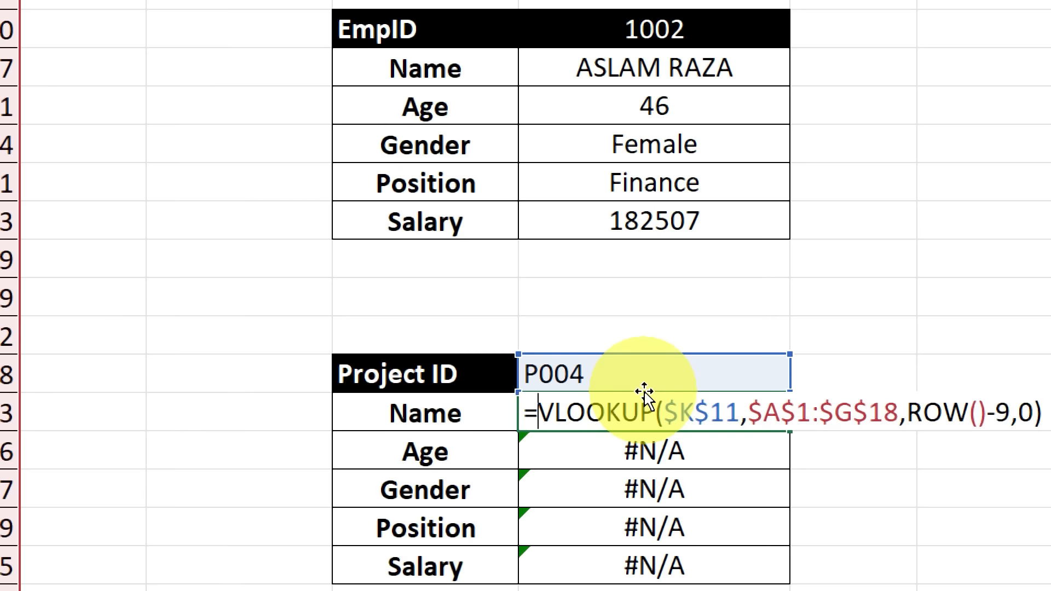
type("if")
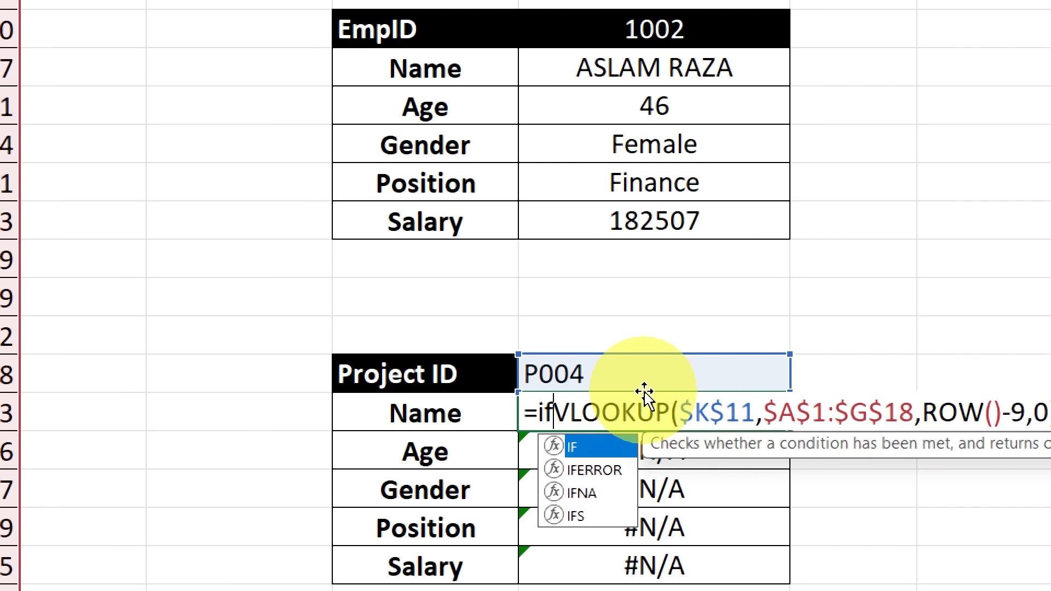
key("Down")
key("Tab")
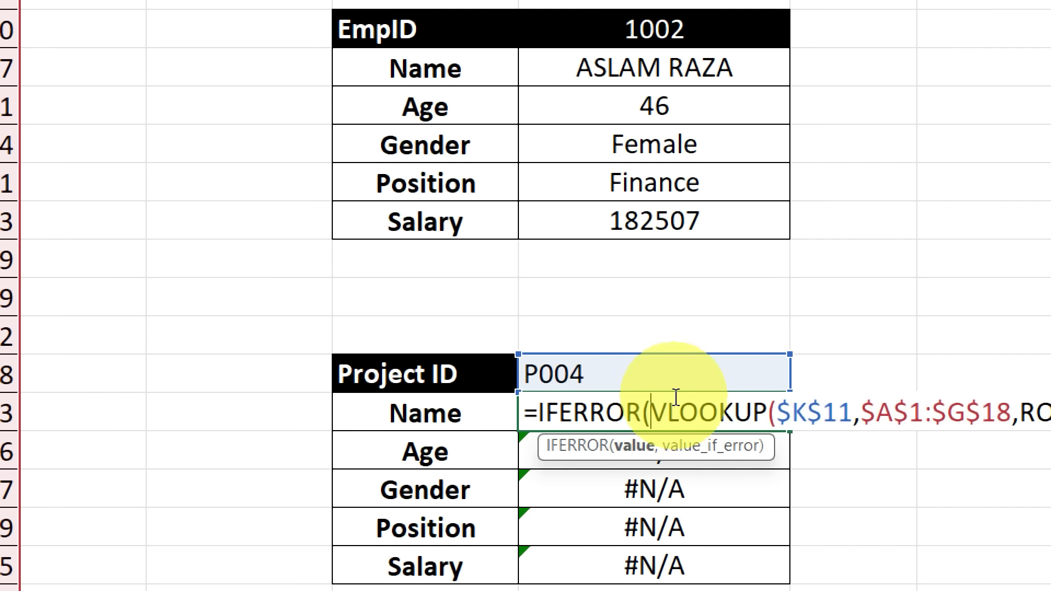
left_click_drag(649, 413, 1039, 412)
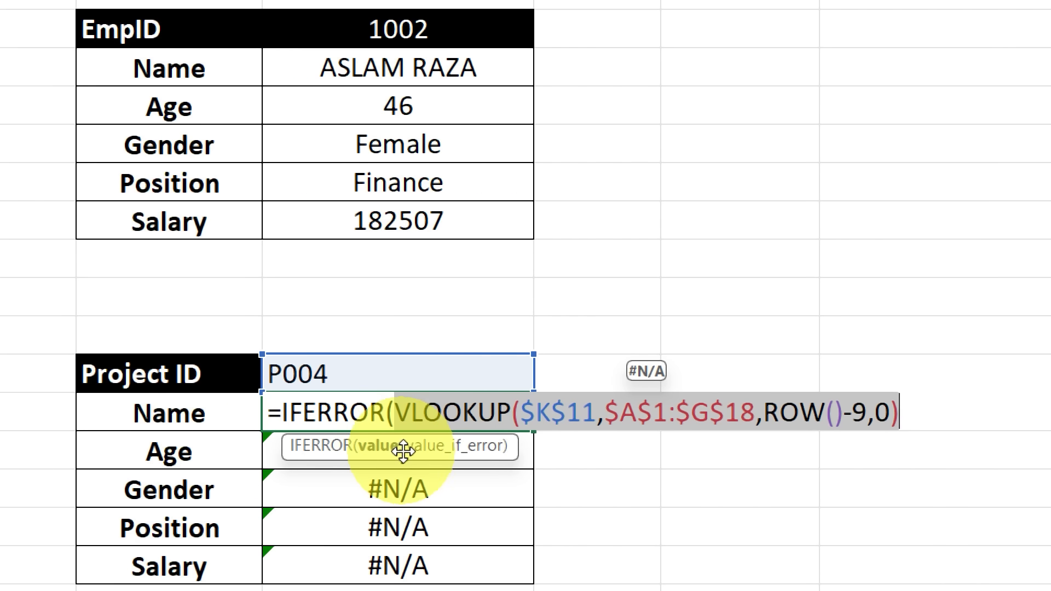
left_click(934, 414)
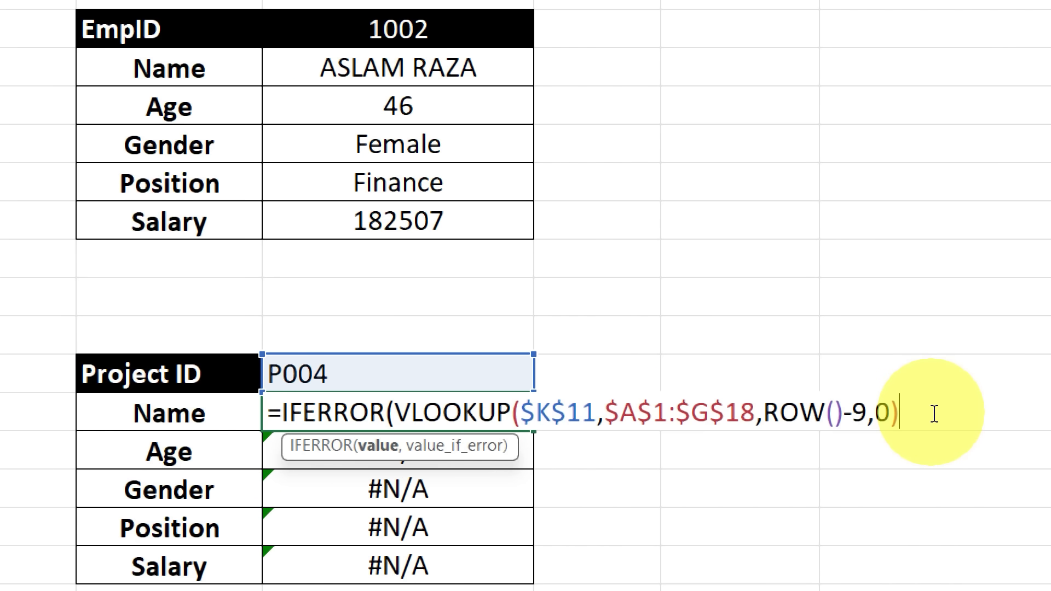
type(",")
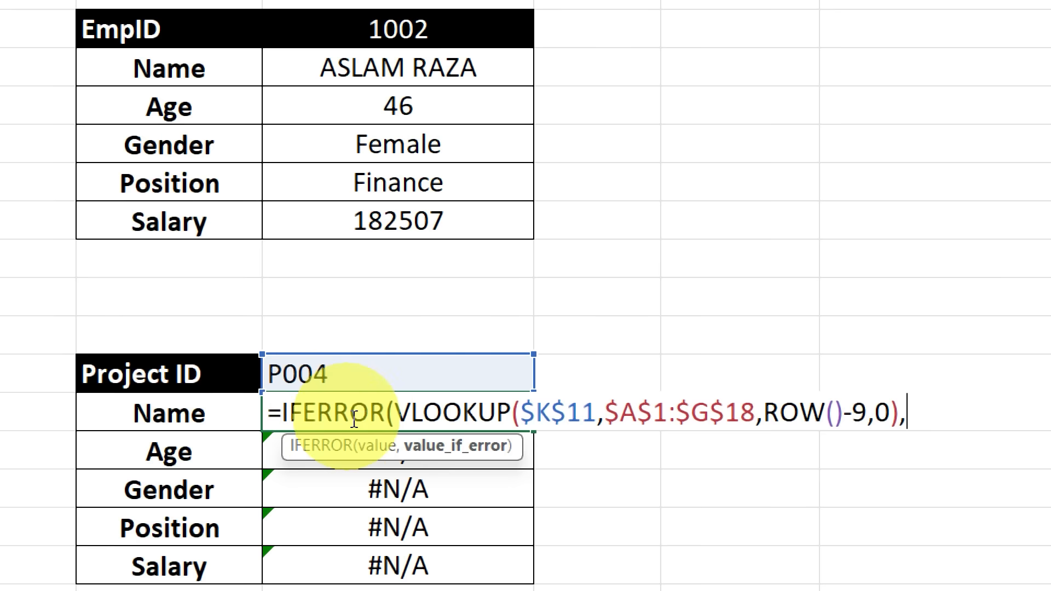
left_click(394, 416)
left_click_drag(394, 416, 282, 414)
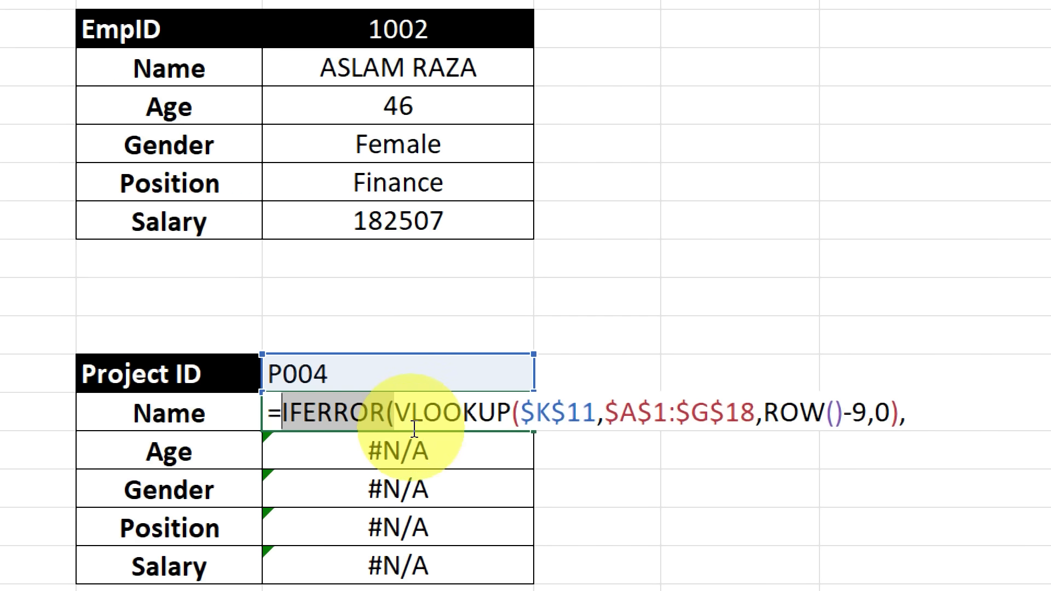
left_click(922, 416)
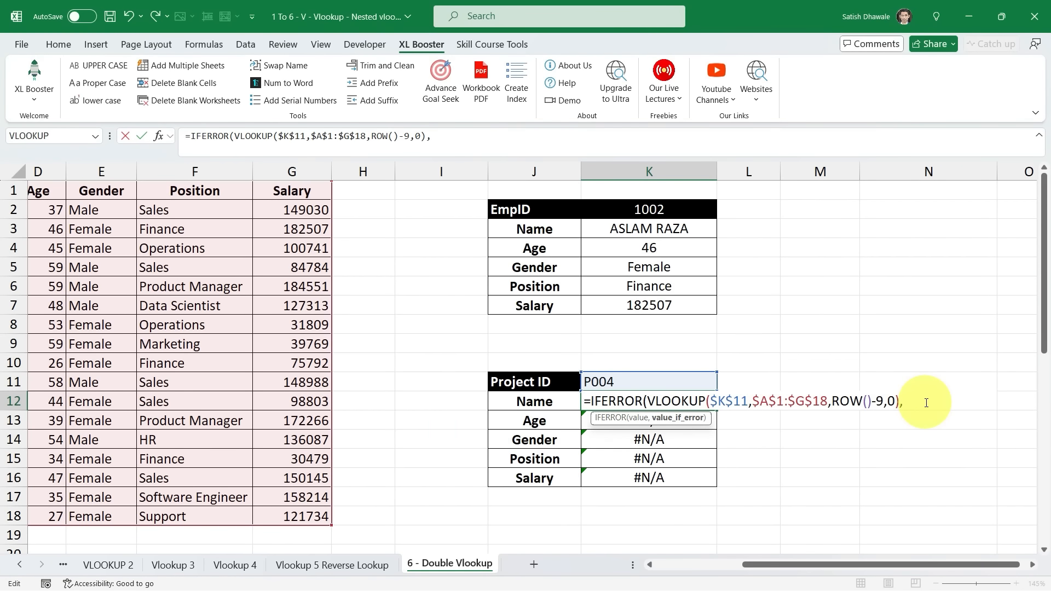
Start a second VLOOKUP as the value_if_error argument, with $K$11 as its lookup value.
type("vlo")
key("Tab")
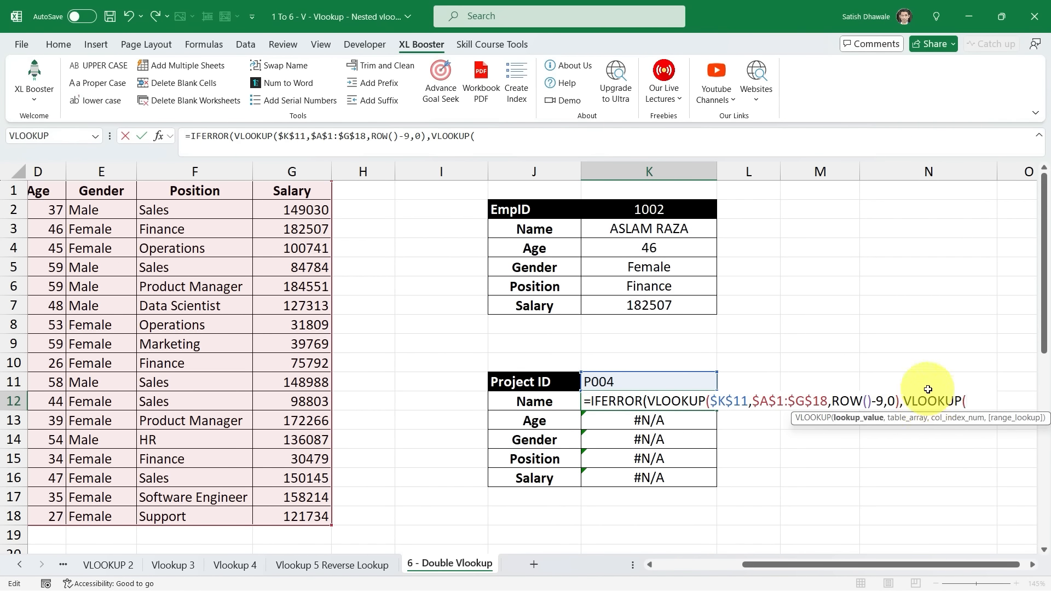
left_click(636, 384)
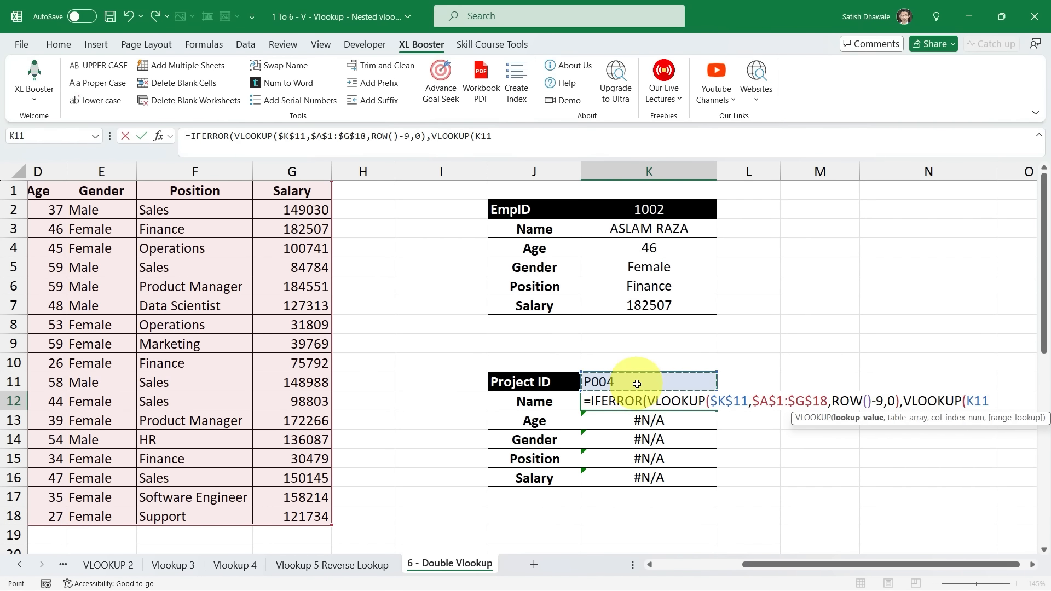
key("F4")
type(",")
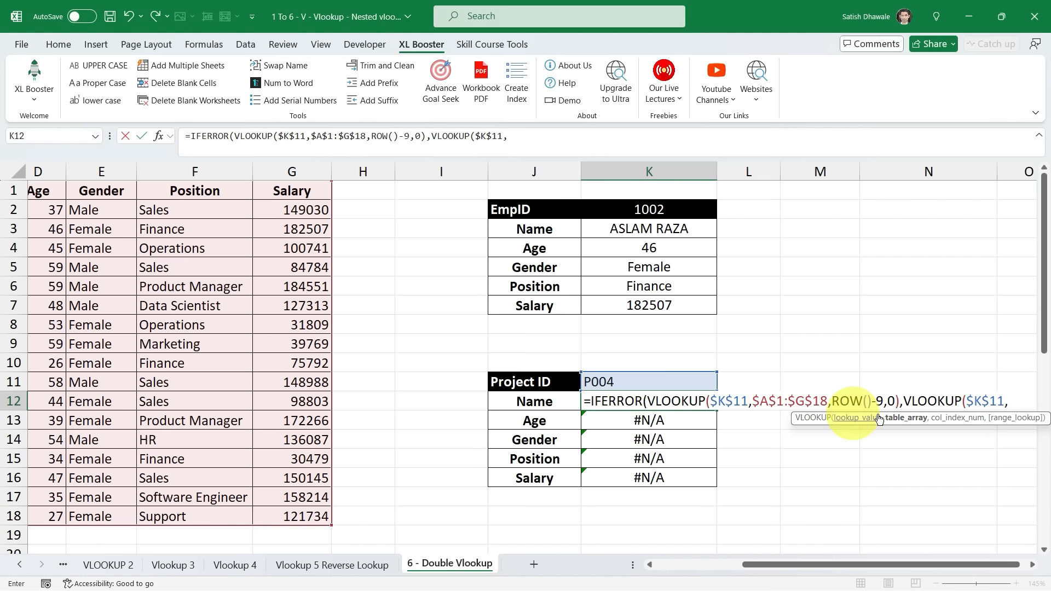
Select B1:G18, from Project ID through Salary, as the second VLOOKUP's table array.
left_click_drag(821, 561, 817, 559)
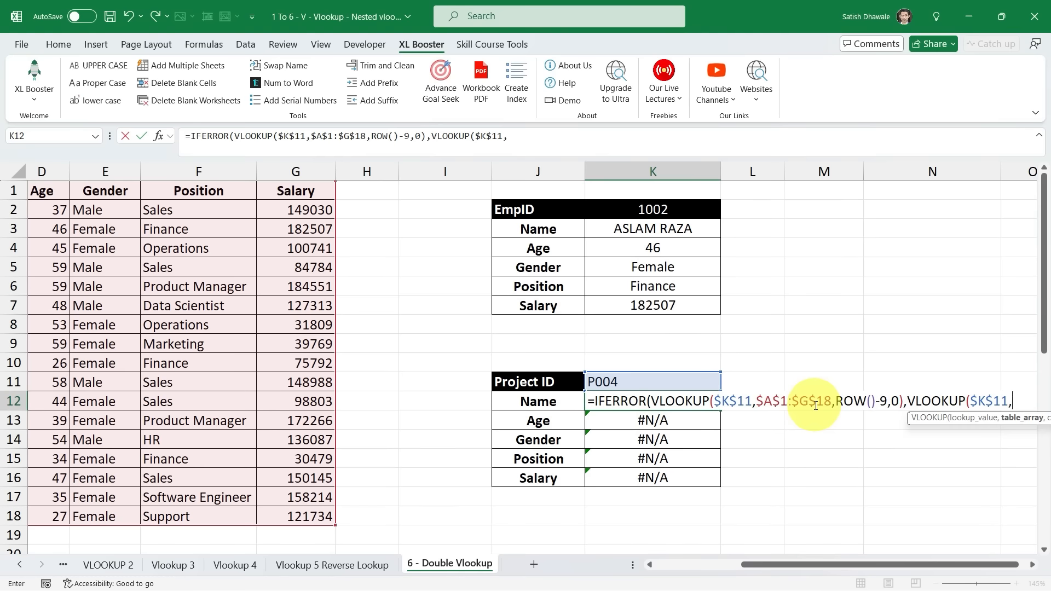
left_click_drag(828, 567, 689, 565)
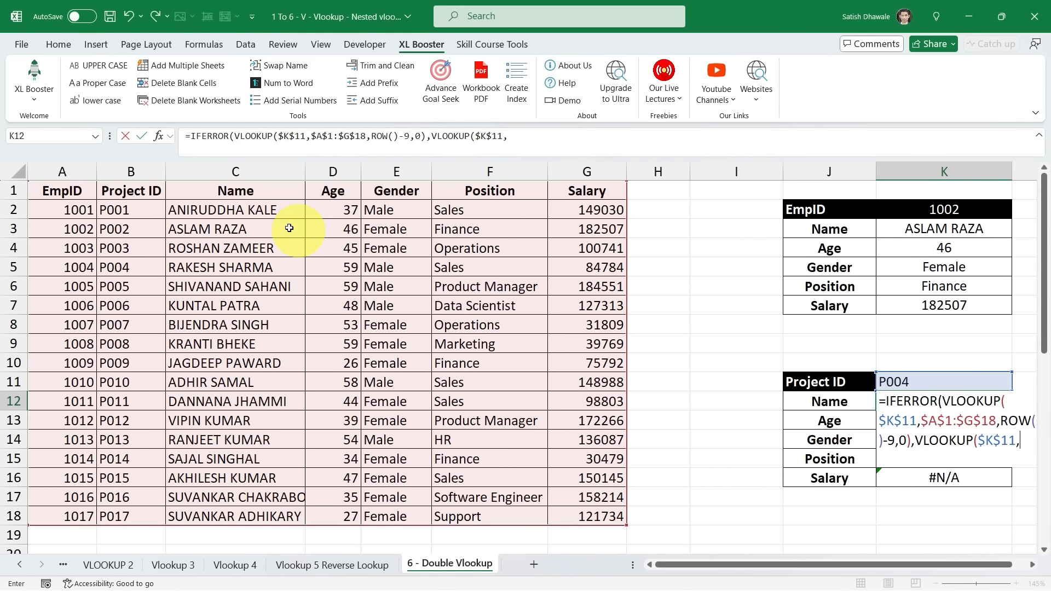
left_click_drag(145, 196, 584, 511)
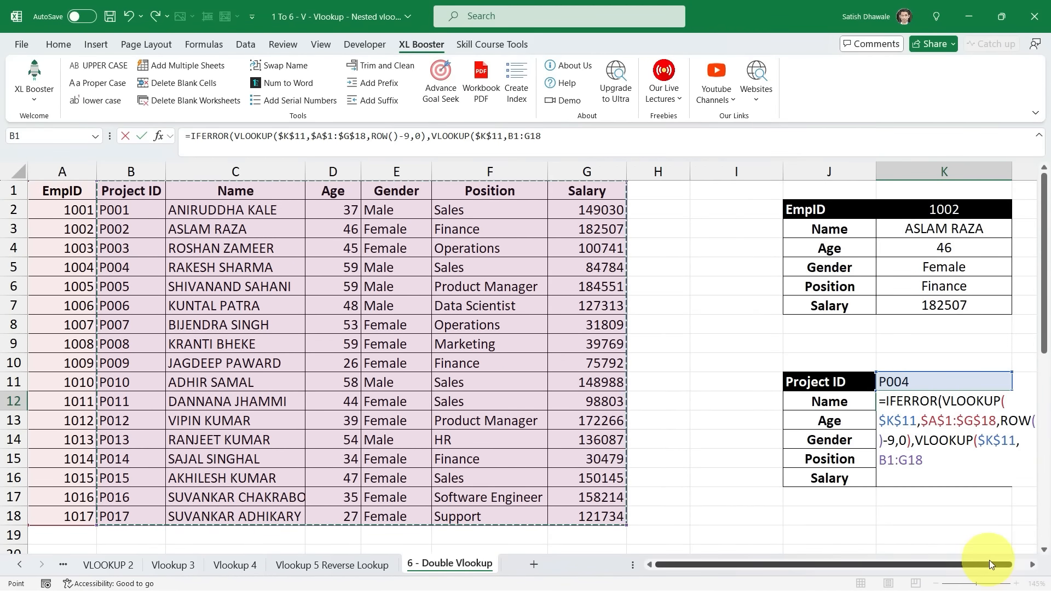
left_click(1031, 566)
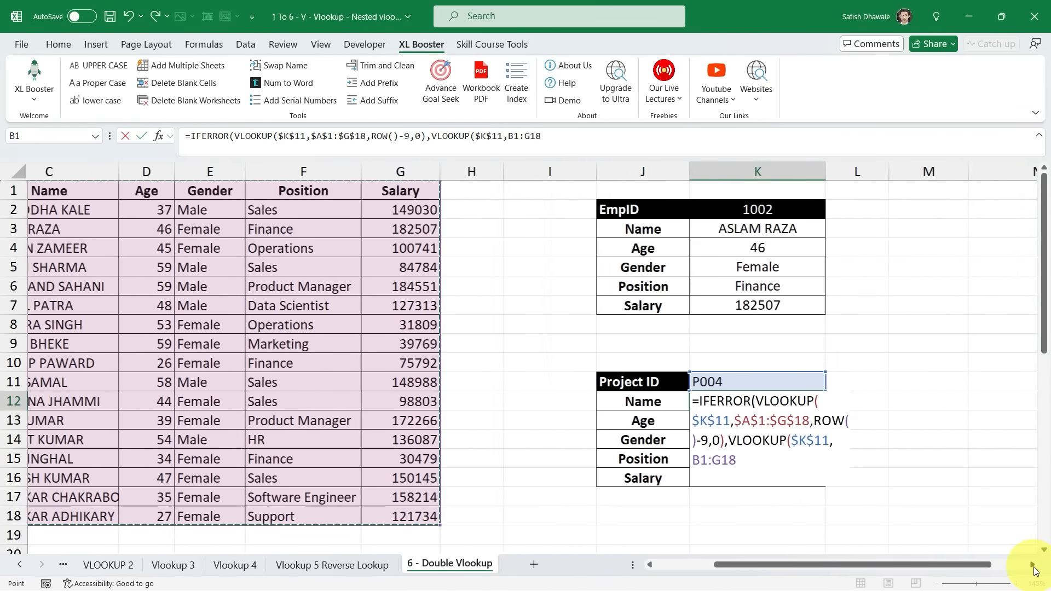
left_click_drag(966, 402, 986, 401)
left_click(943, 401)
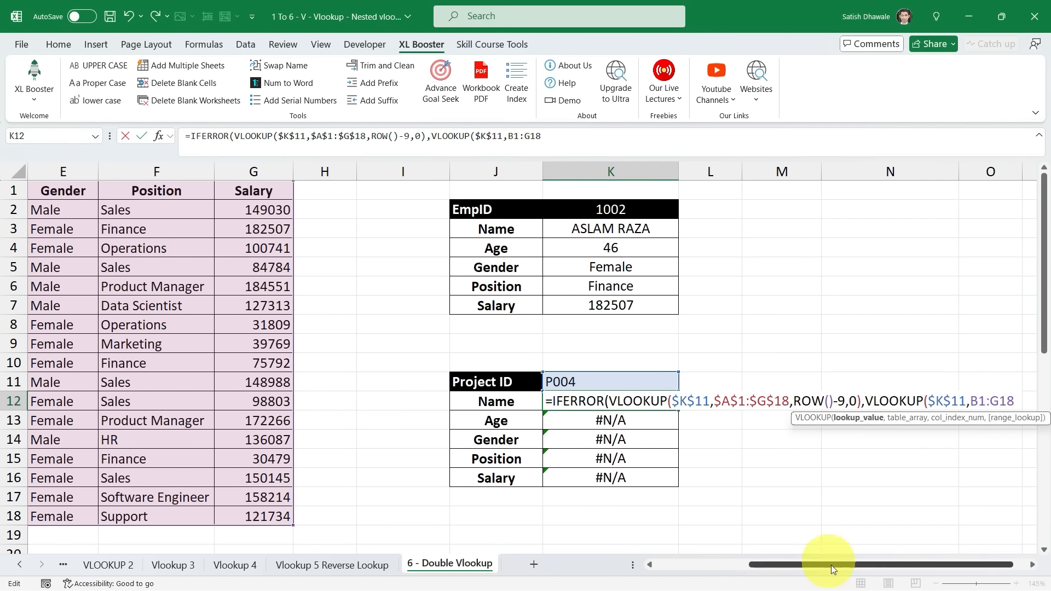
Lock the second VLOOKUP's table array as the absolute range $B$1:$G$18.
left_click_drag(826, 566, 540, 567)
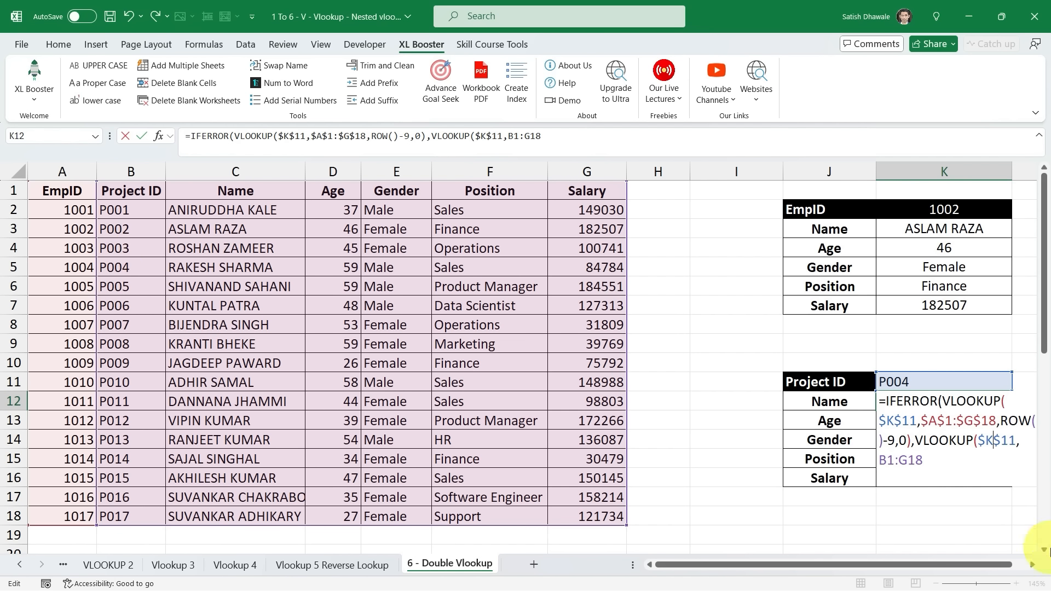
left_click(1032, 569)
left_click(1033, 569)
left_click(1032, 570)
left_click(1032, 569)
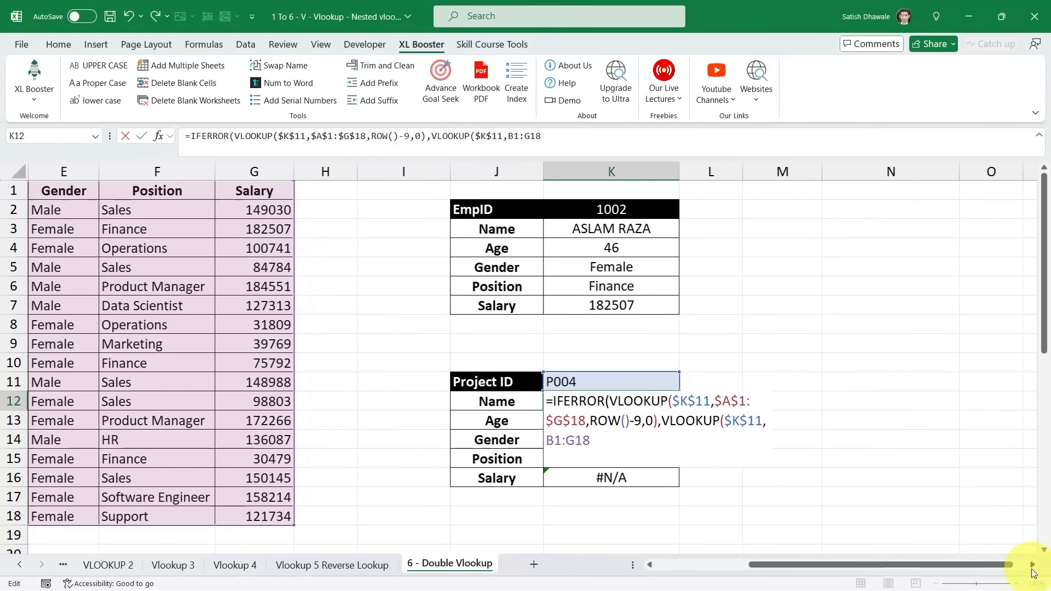
left_click_drag(972, 402, 1014, 402)
key("F4")
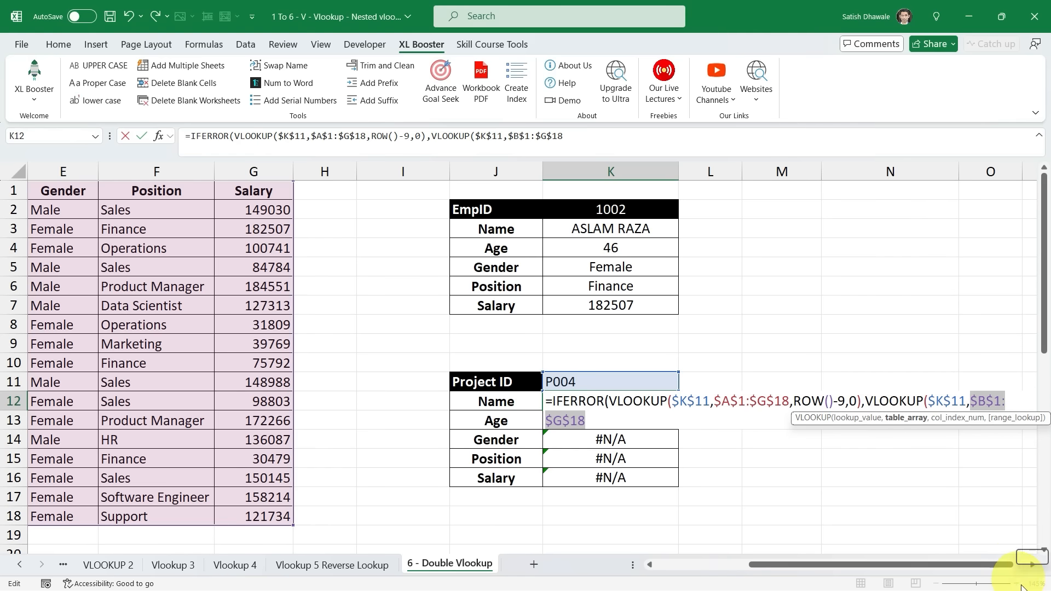
left_click(618, 424)
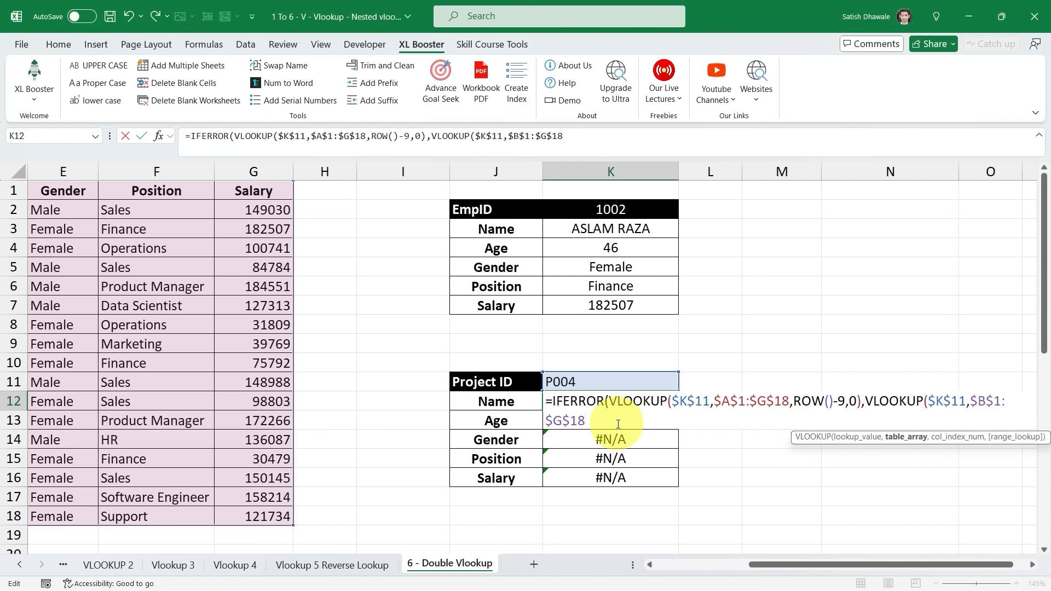
Add row()-10 as the column index argument of the second VLOOKUP in K12.
type(",")
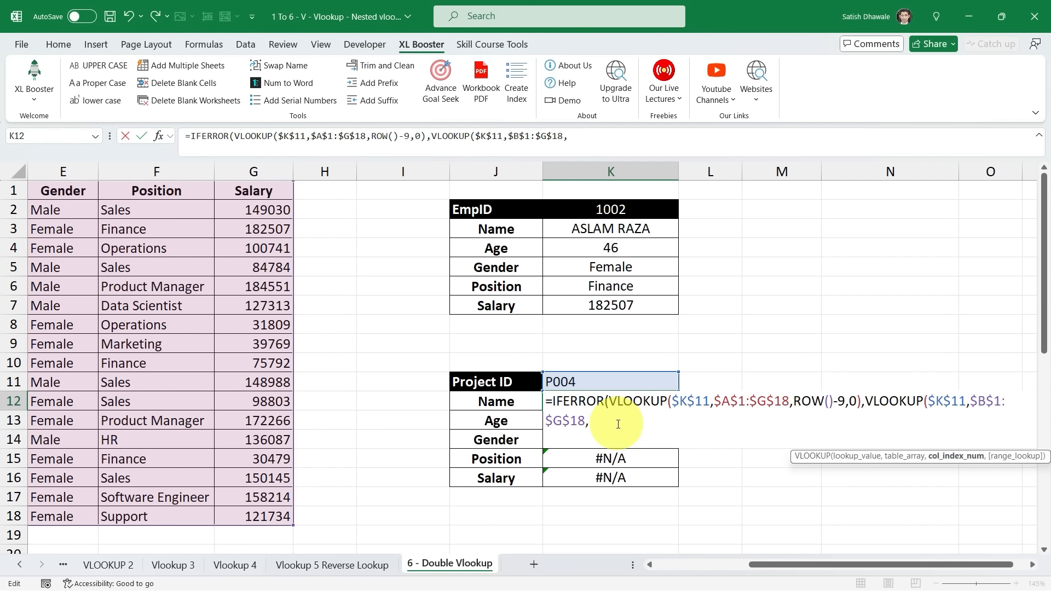
type("row()")
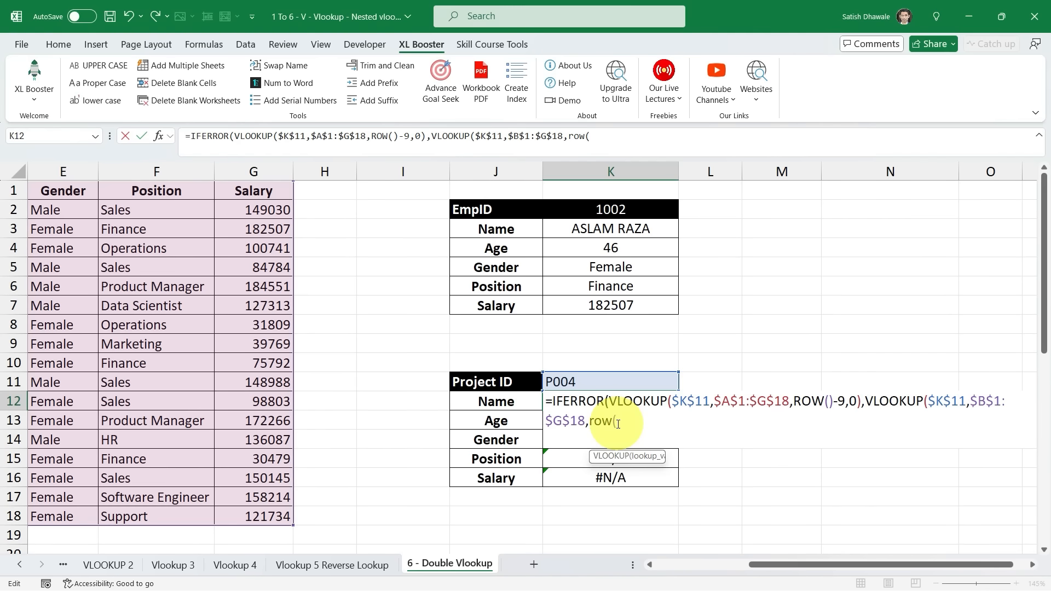
key("shift+Left")
key("shift+Left")
key("shift+Left")
key("shift+Left")
key("shift+Left")
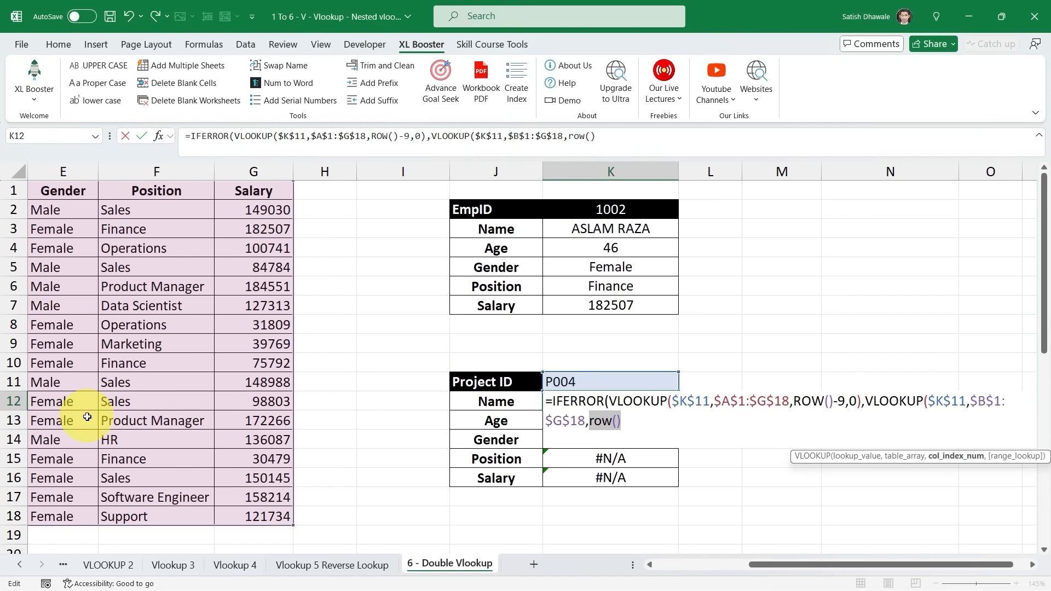
left_click(628, 422)
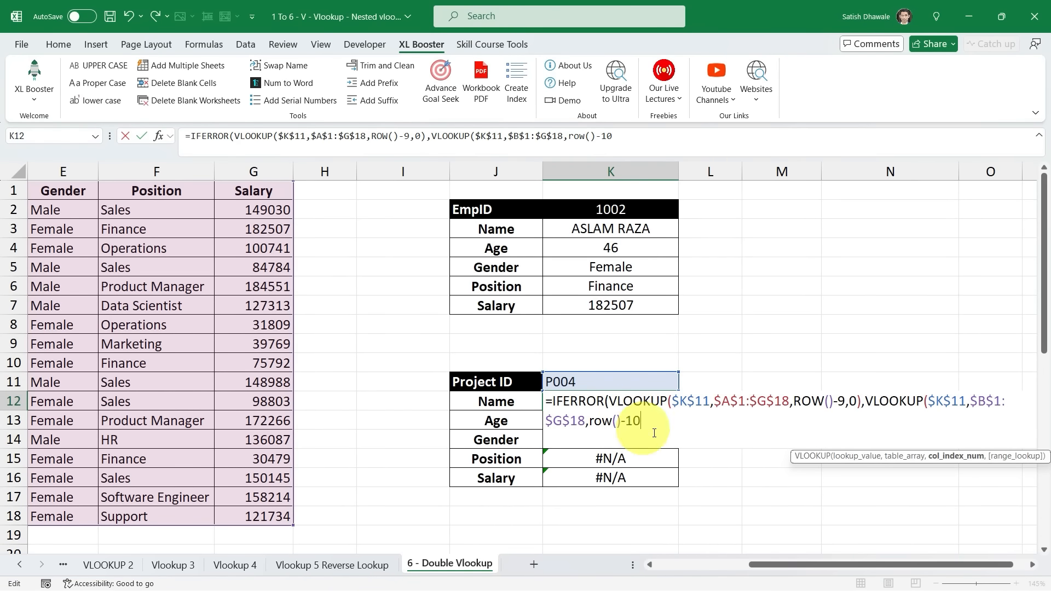
Add 0 as the exact-match argument of the second VLOOKUP in K12 and review its column index and table array arguments.
type(",0")
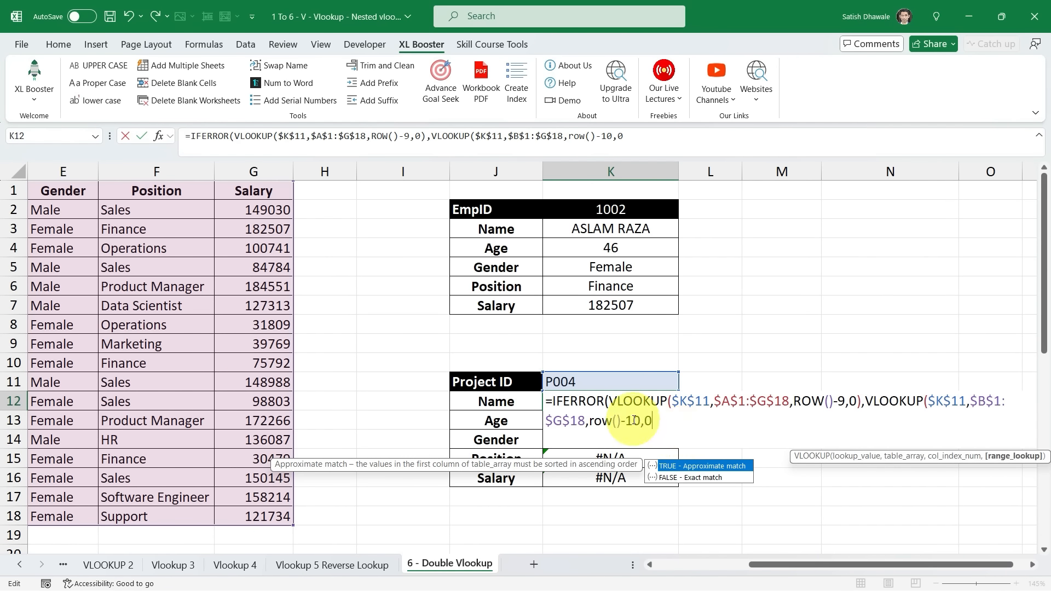
mouse_move(590, 421)
left_mouse_down()
mouse_move(575, 420)
mouse_move(643, 421)
mouse_move(594, 422)
left_mouse_up()
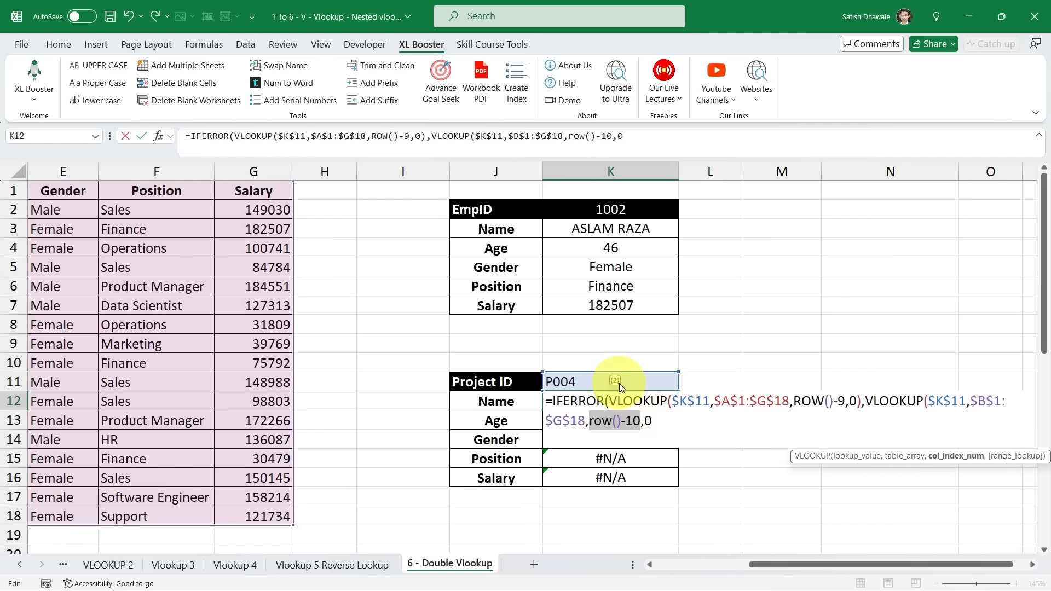
left_click_drag(836, 566, 750, 565)
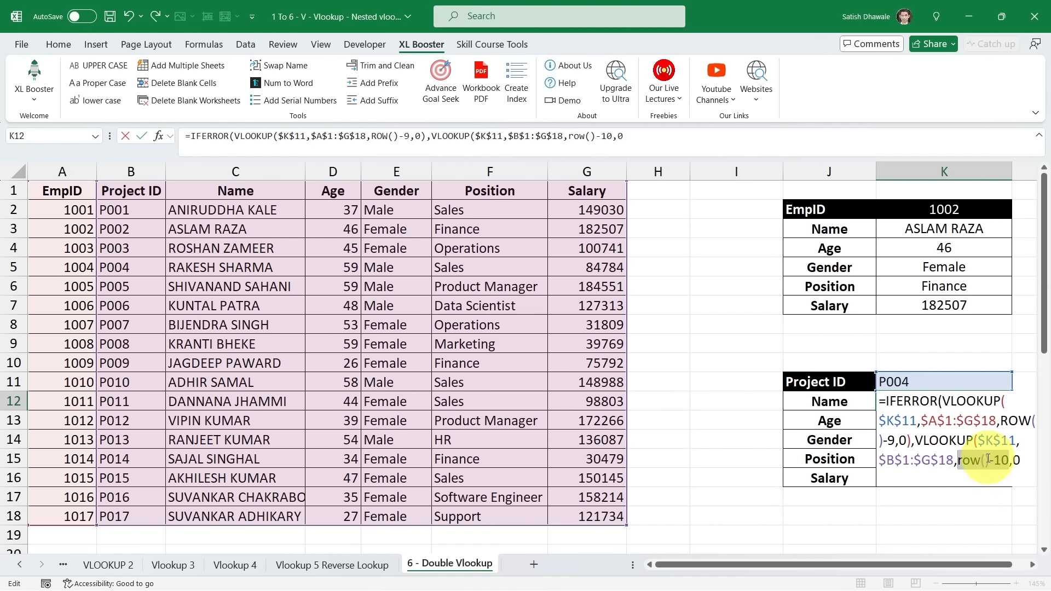
left_click(1033, 567)
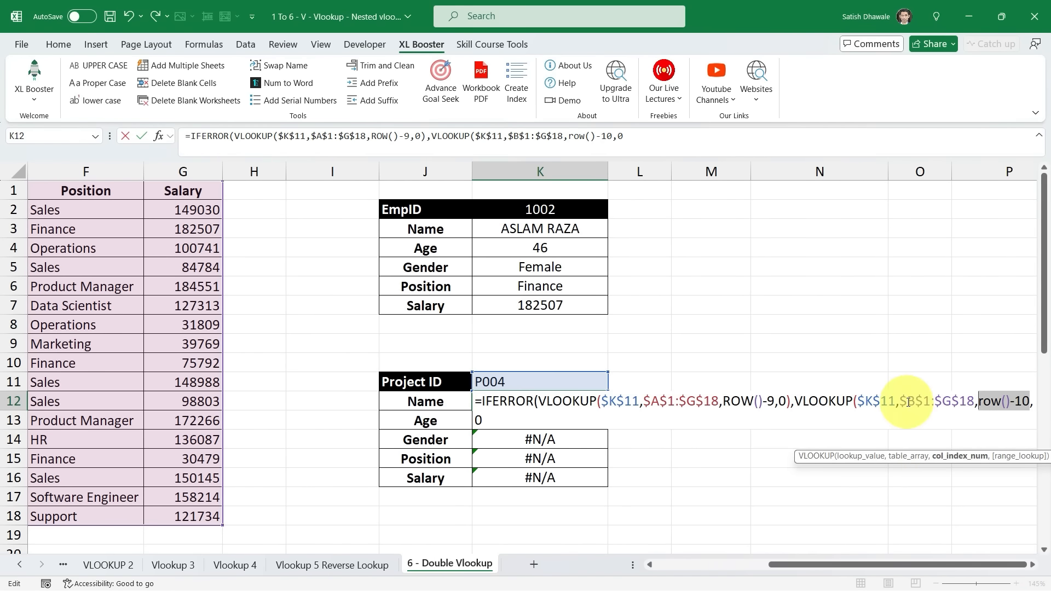
left_click_drag(897, 403, 1025, 406)
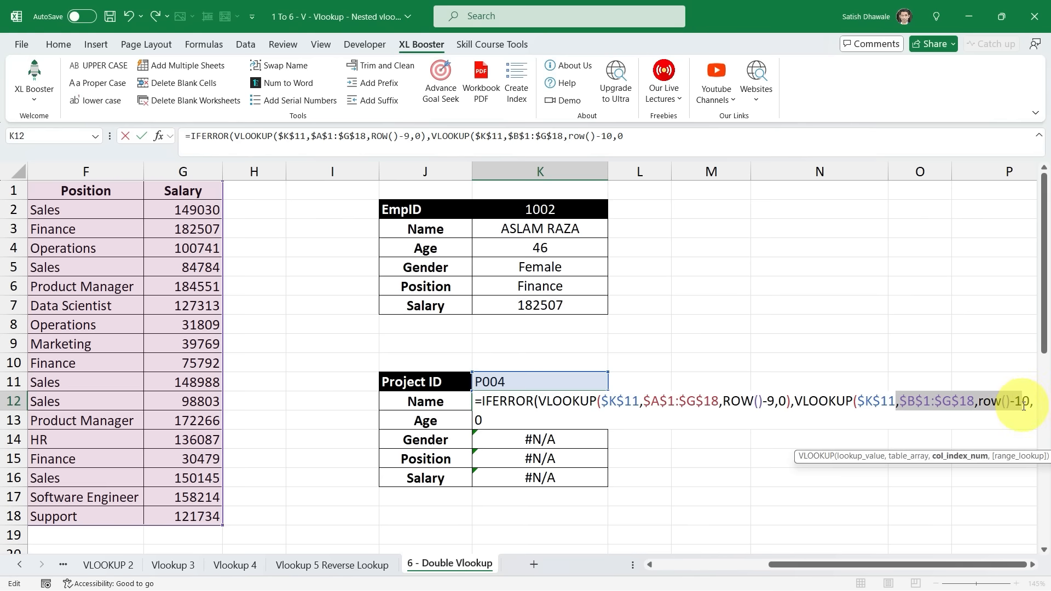
left_click(1023, 403)
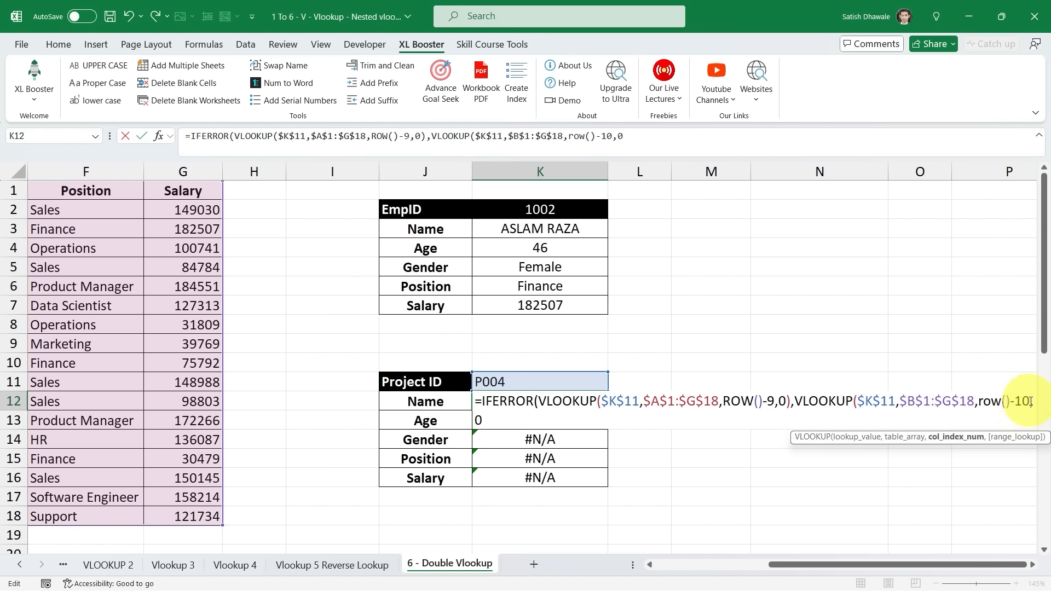
mouse_move(900, 402)
left_mouse_down()
mouse_move(989, 403)
mouse_move(902, 400)
left_mouse_up()
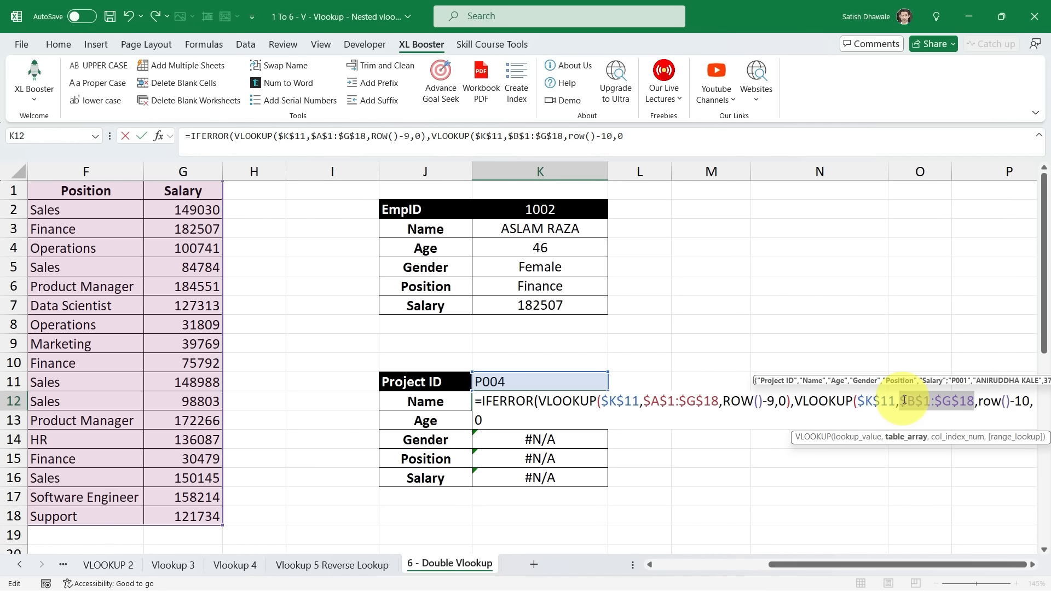
left_click(1032, 564)
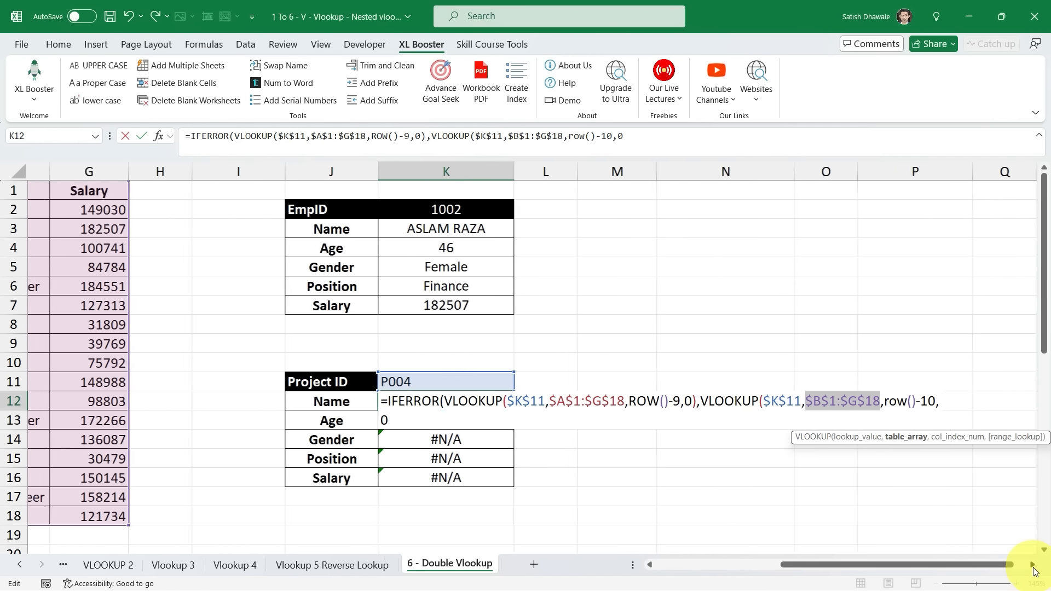
Close and enter the IFERROR formula in K12, accepting the proposed parenthesis correction, and fill it down through K16.
left_click(925, 402)
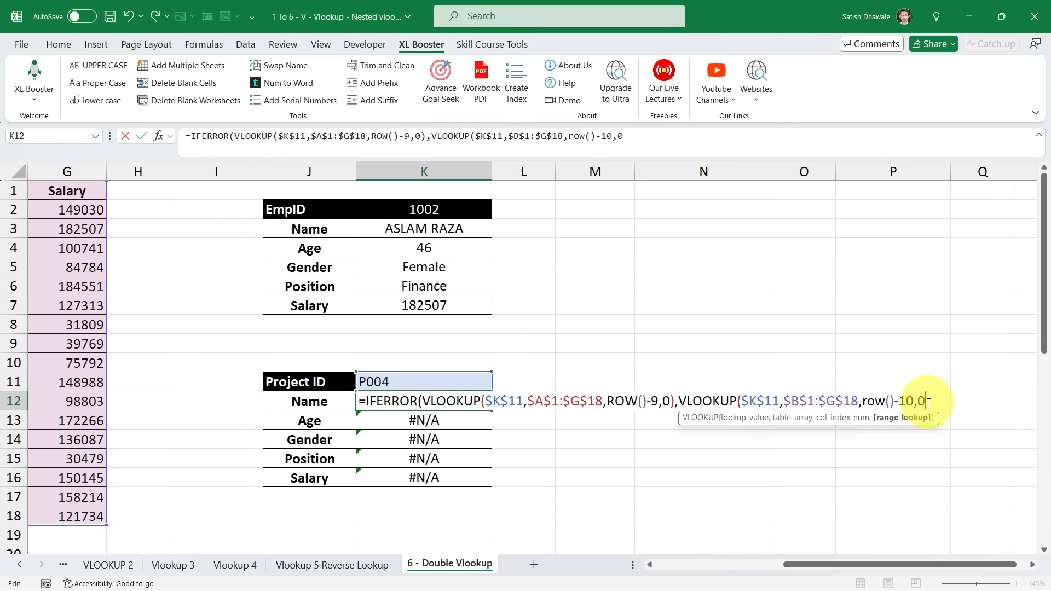
type(")")
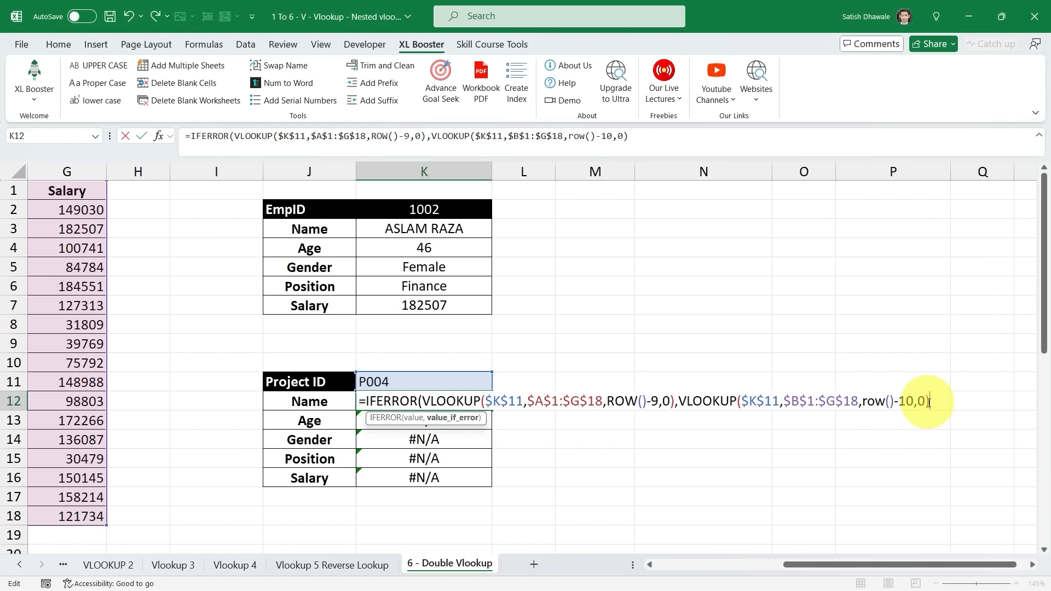
key("Return")
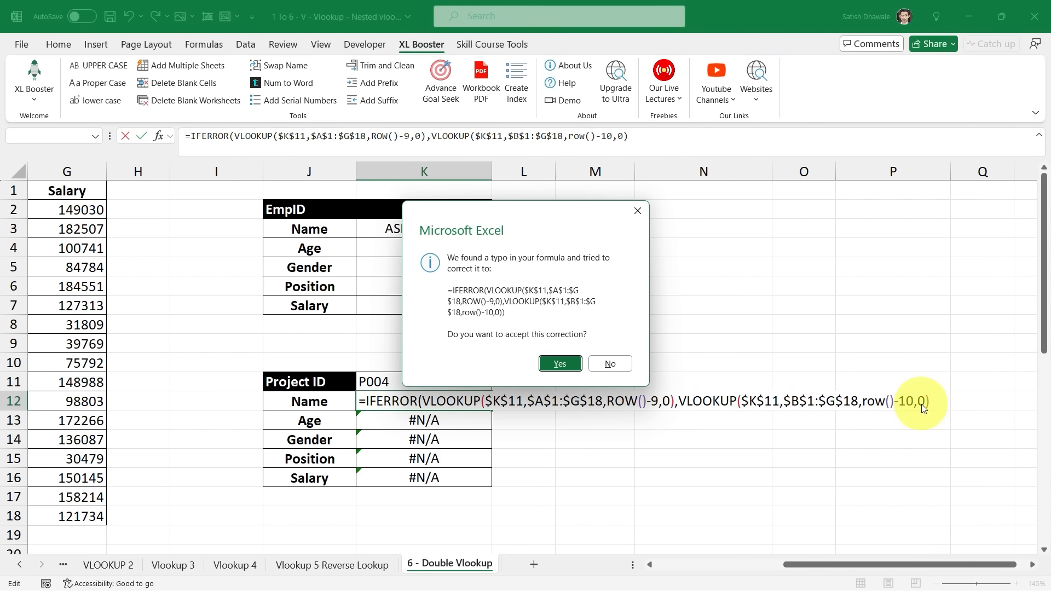
left_click(559, 364)
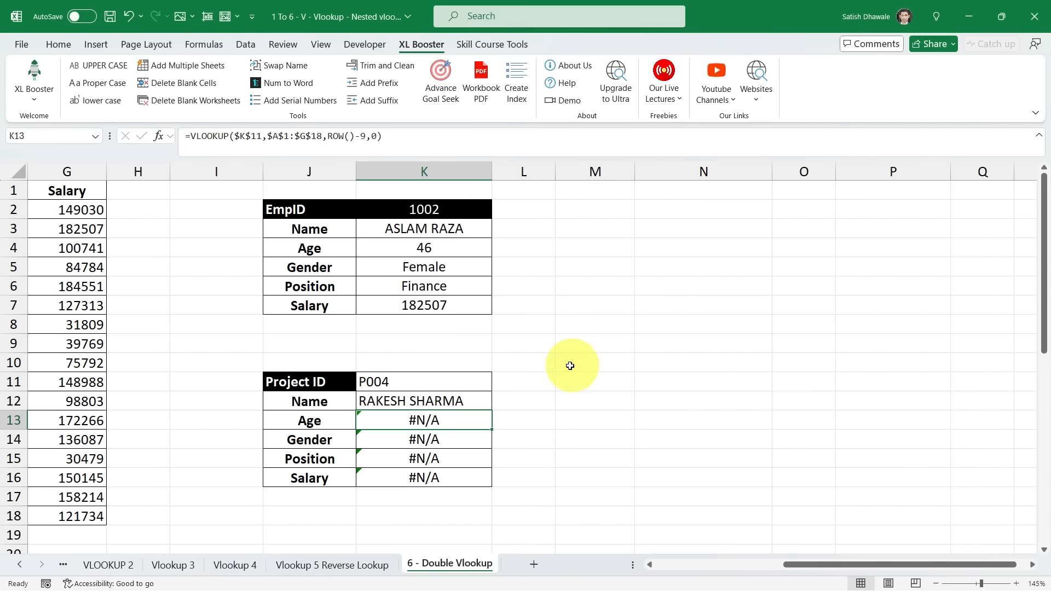
left_click(465, 402)
left_click_drag(489, 411, 487, 476)
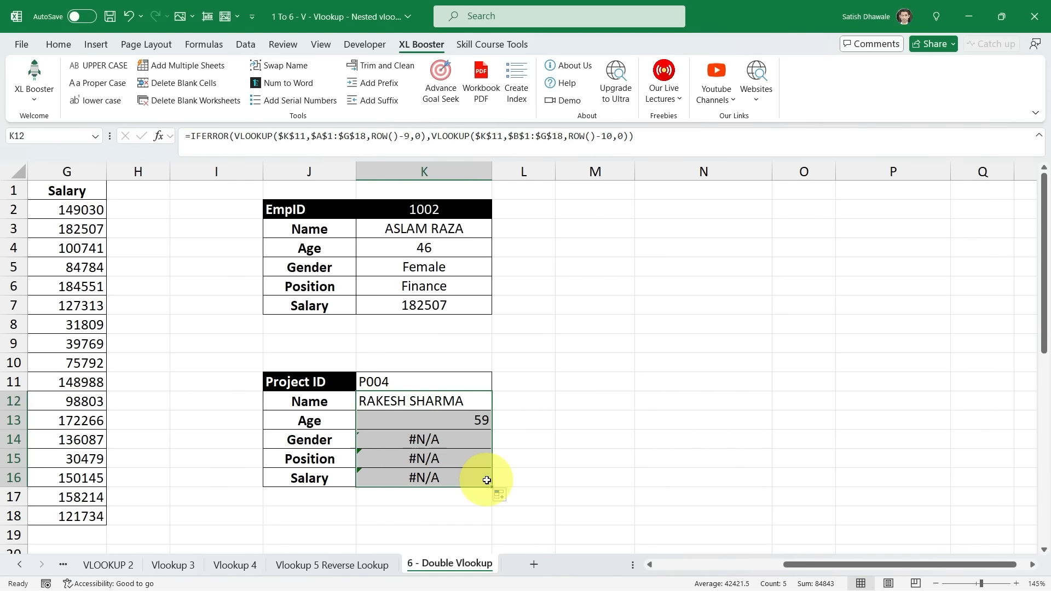
Choose P005 as the Project ID in K11 to test the lookup form.
left_click(481, 386)
left_click(496, 385)
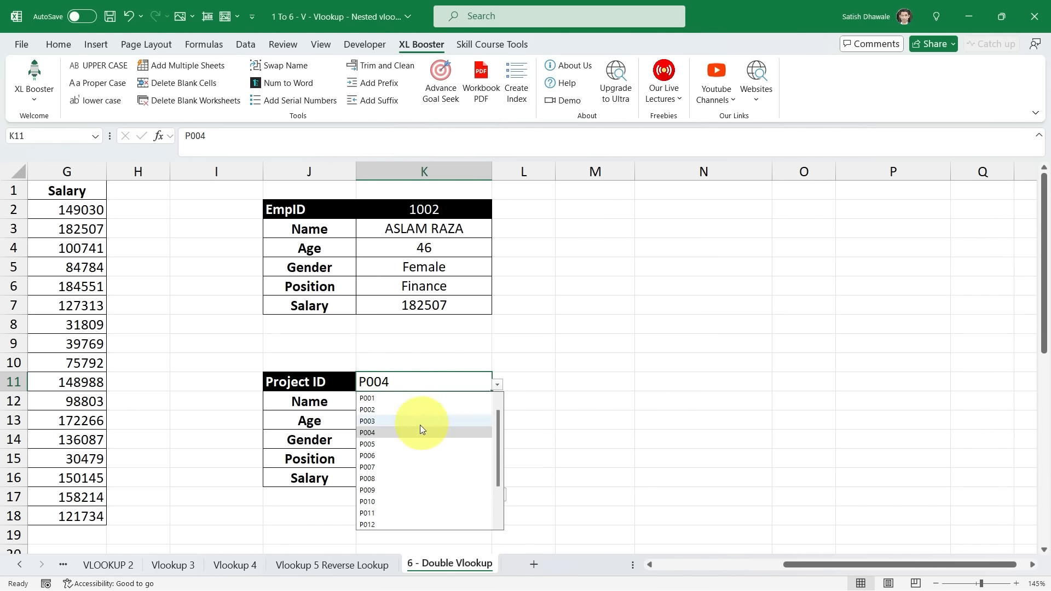
left_click(401, 447)
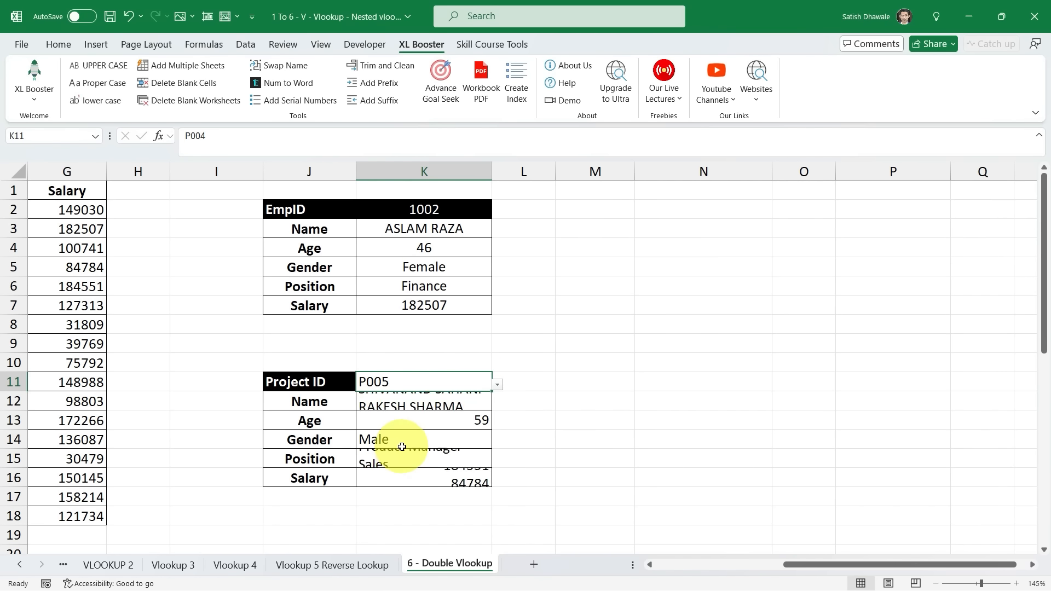
Switch the lookup type in J11 to EmpID, choose 1004 in K11, and select the results in K12:K16.
left_click(342, 381)
left_click(361, 386)
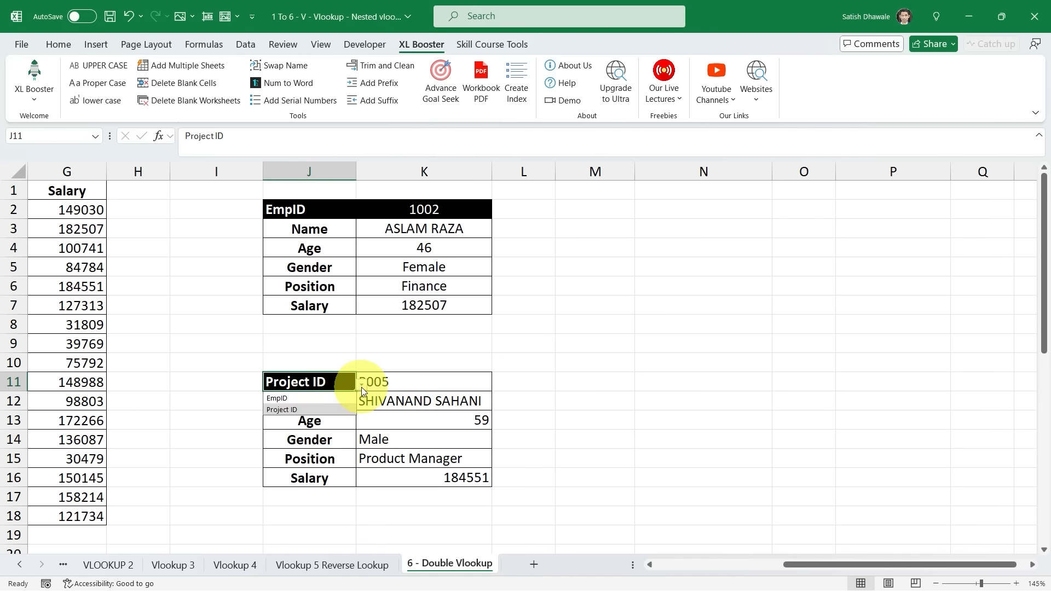
left_click(323, 398)
left_click(482, 383)
left_click(496, 385)
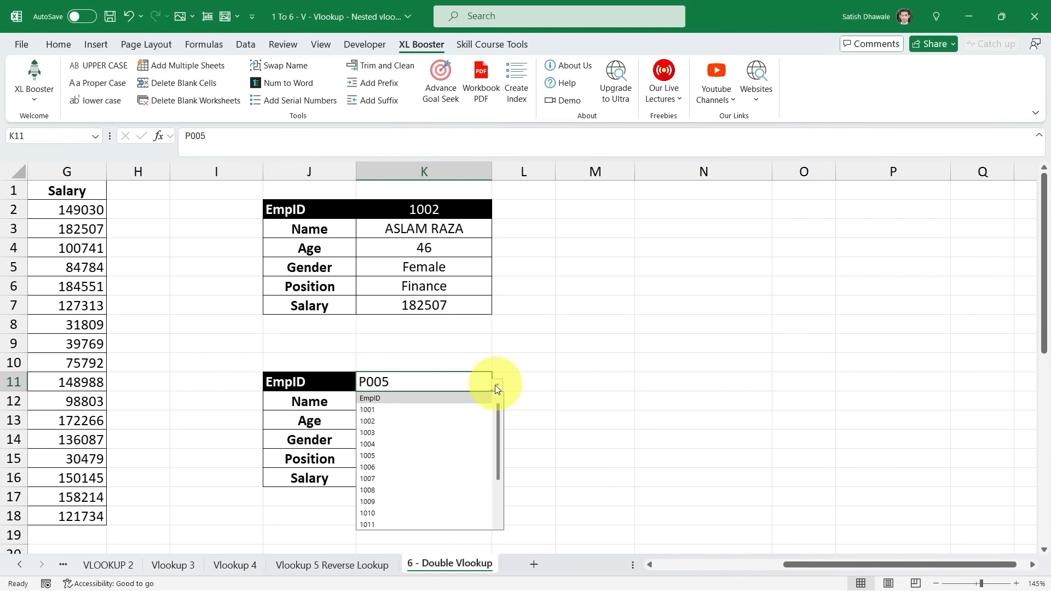
left_click(406, 444)
left_click_drag(407, 402, 393, 476)
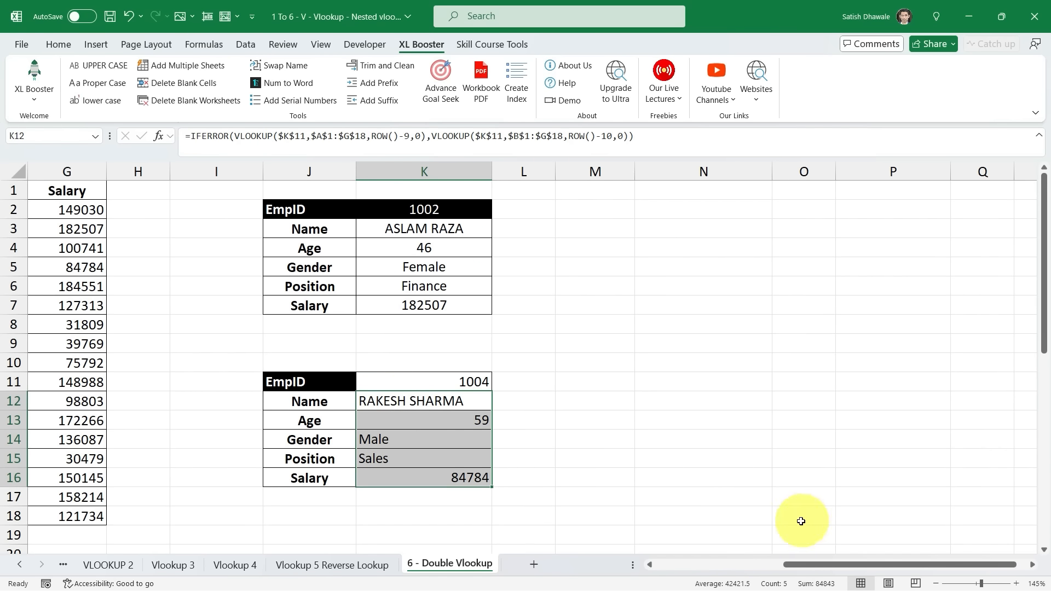
Examine the complete IFERROR formula with its two VLOOKUPs in K12 alongside the employee table, leaving it unedited.
left_click_drag(804, 563, 634, 563)
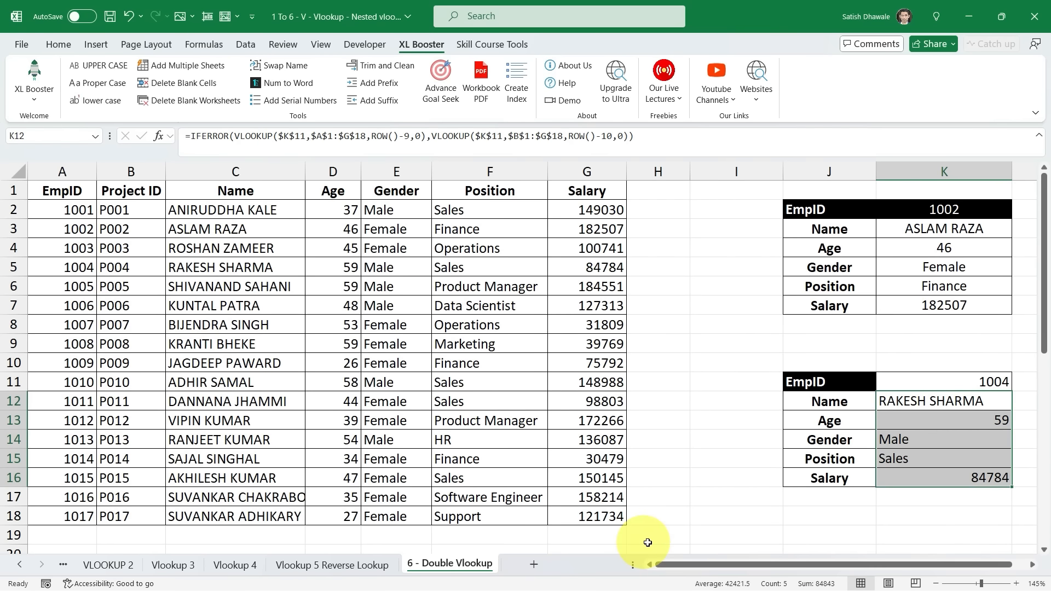
double_click(959, 402)
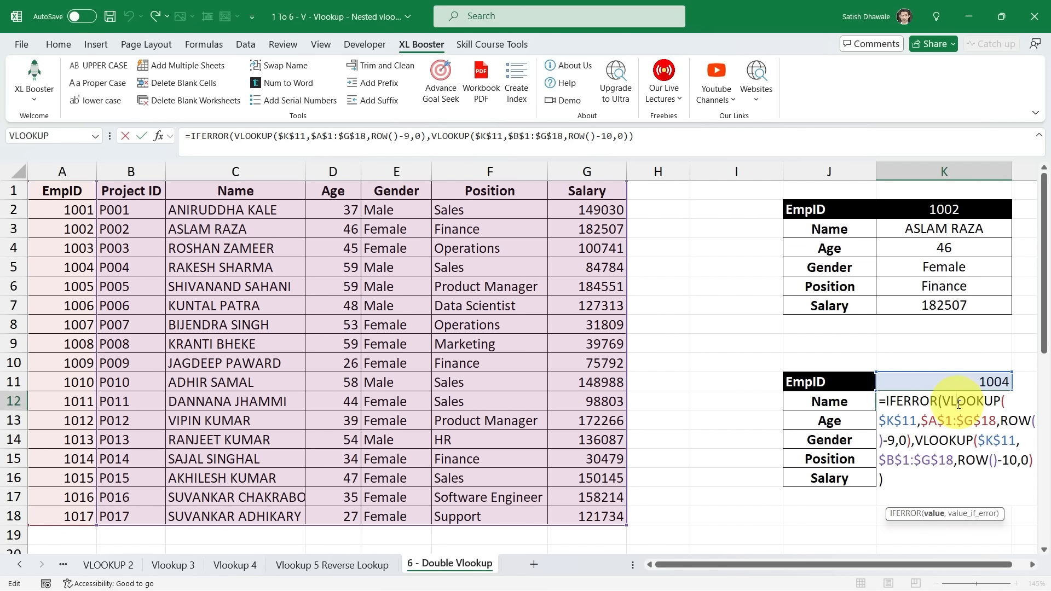
key("Return")
left_click(591, 343)
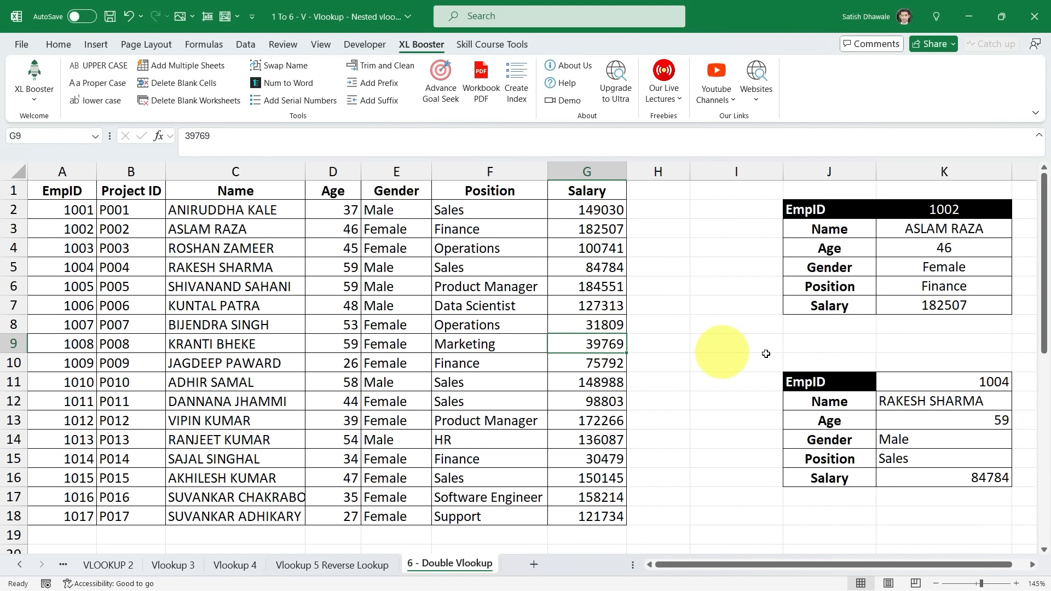
left_click(961, 399)
key("F2")
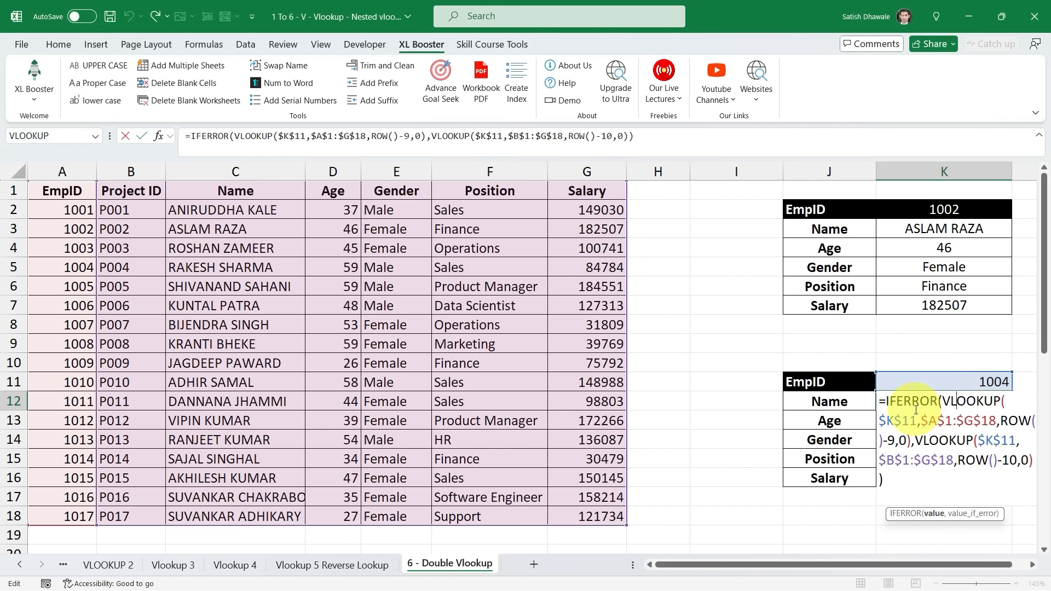
left_click_drag(877, 403, 911, 488)
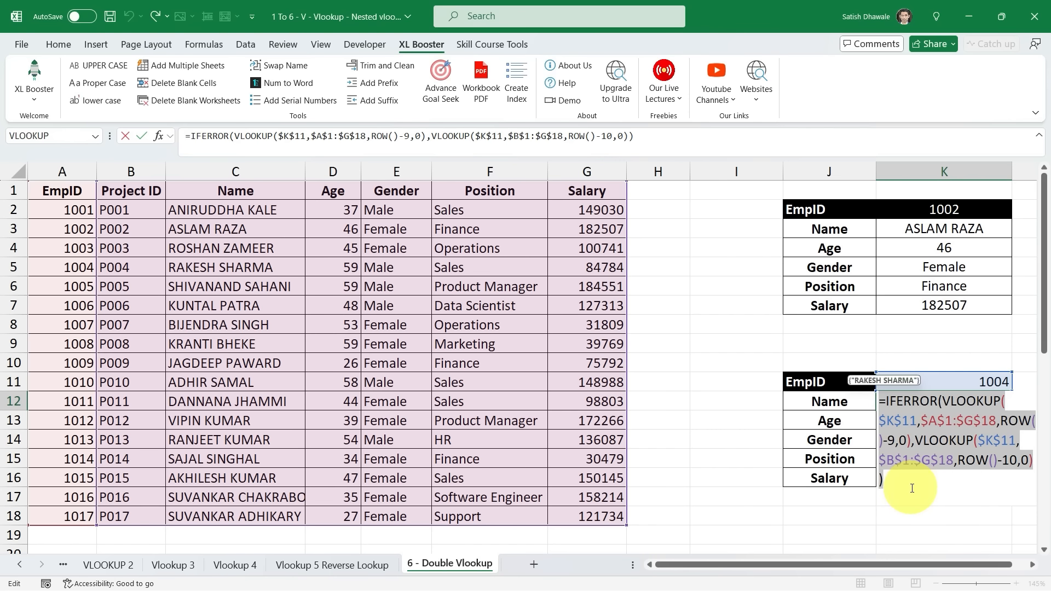
key("Escape")
left_click(964, 380)
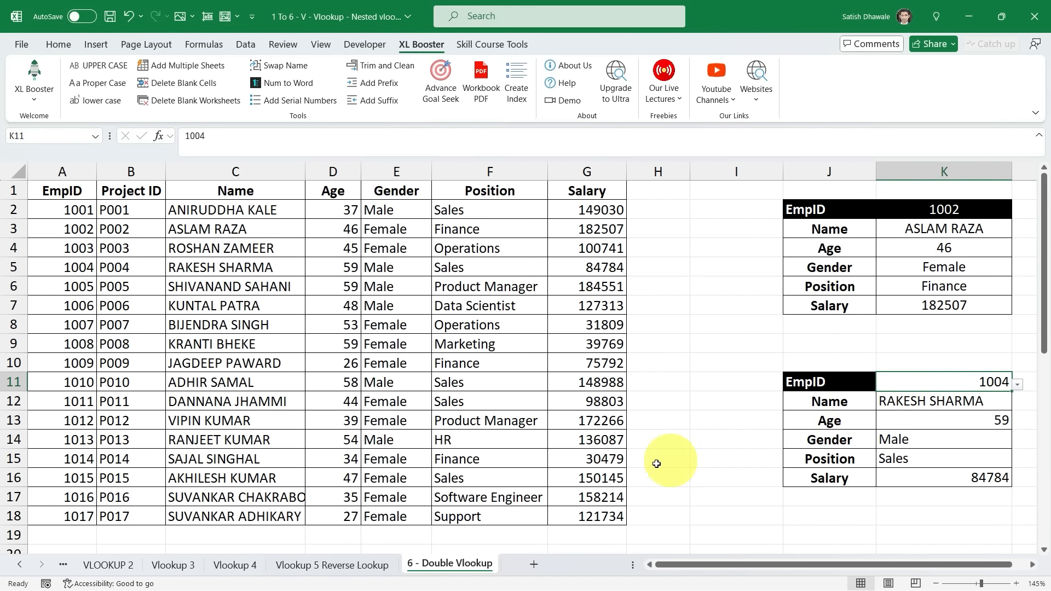
left_click(554, 414)
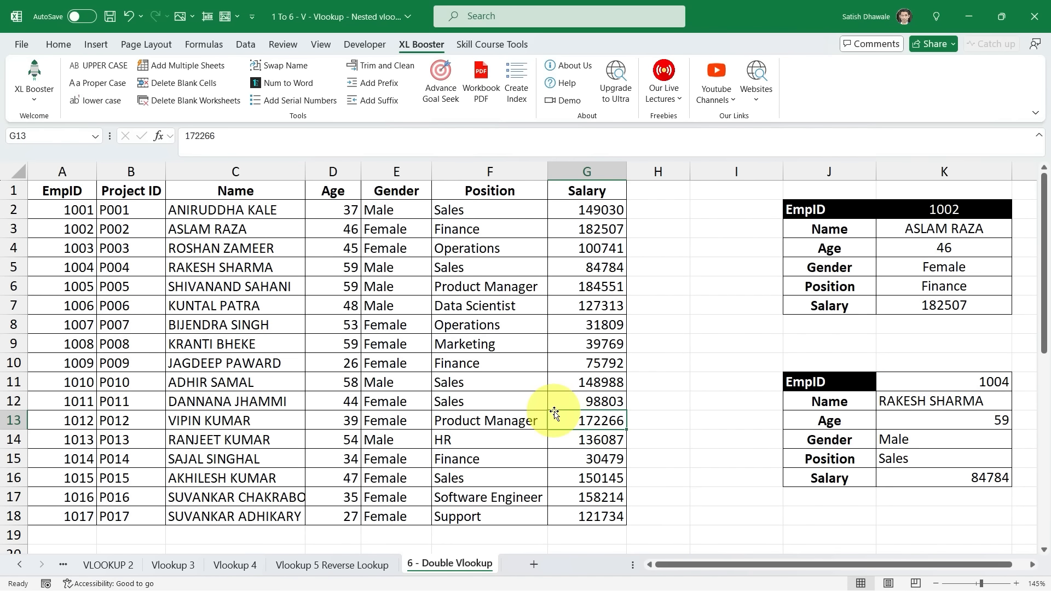